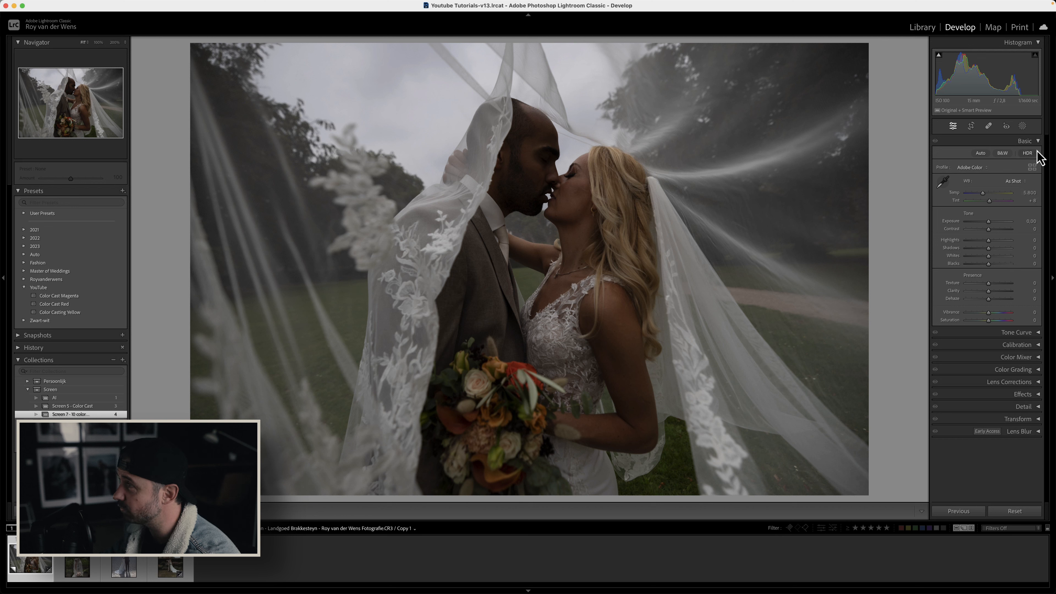
click(1037, 141)
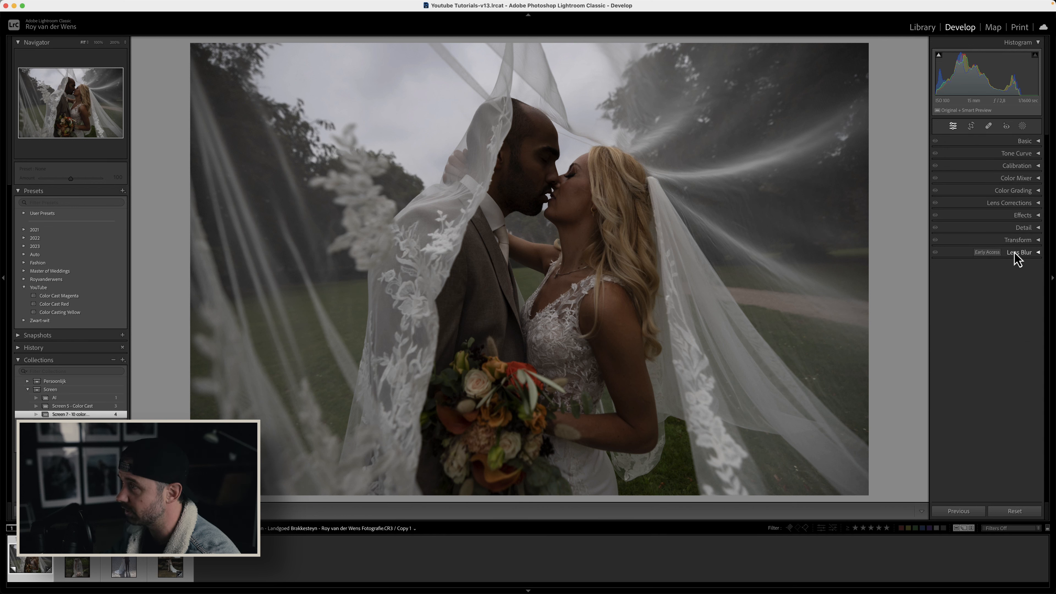
click(1006, 141)
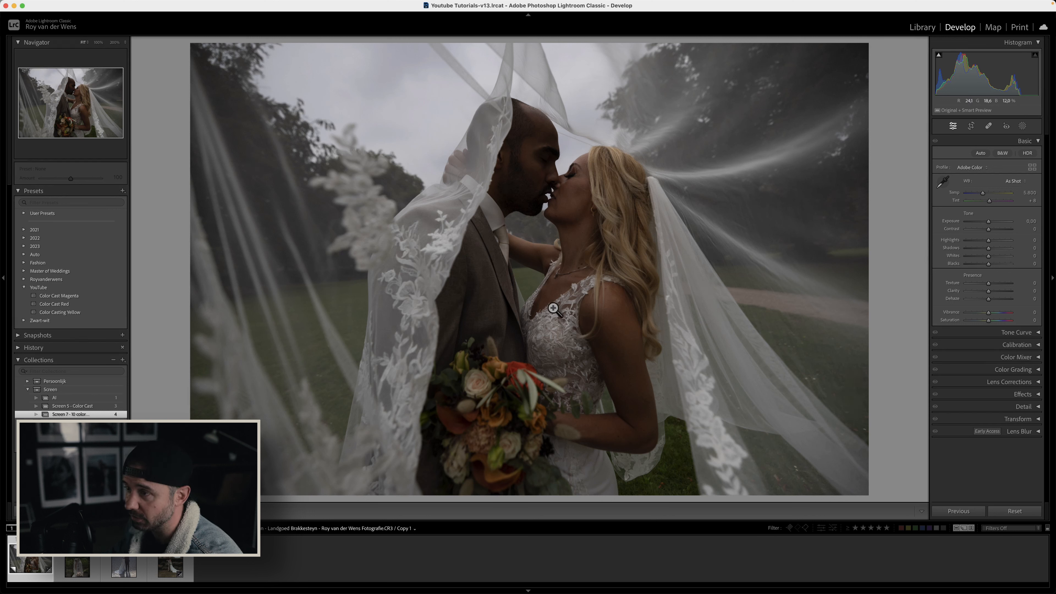
click(1041, 143)
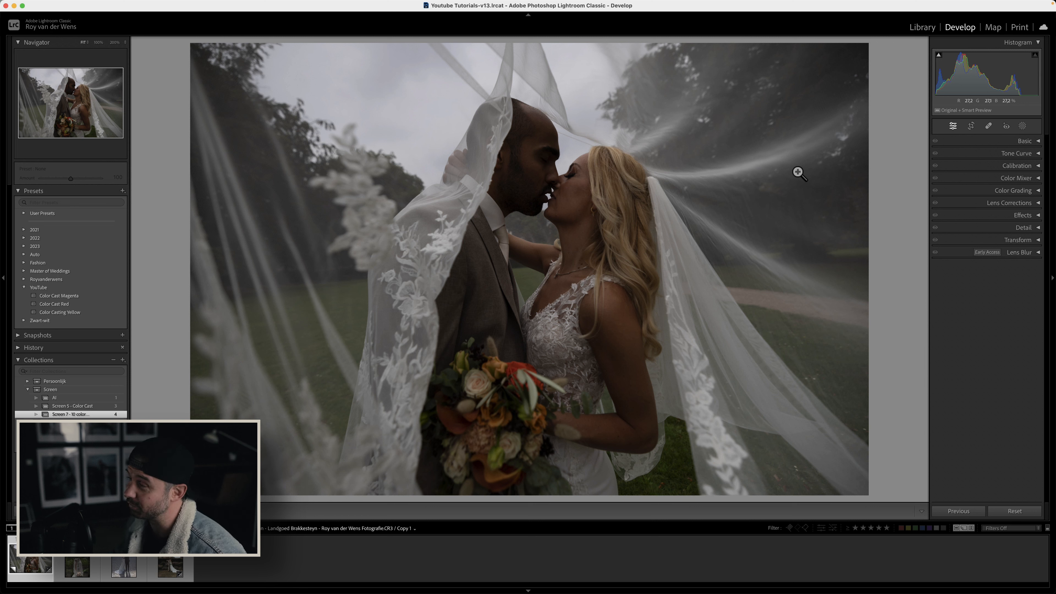
click(1025, 140)
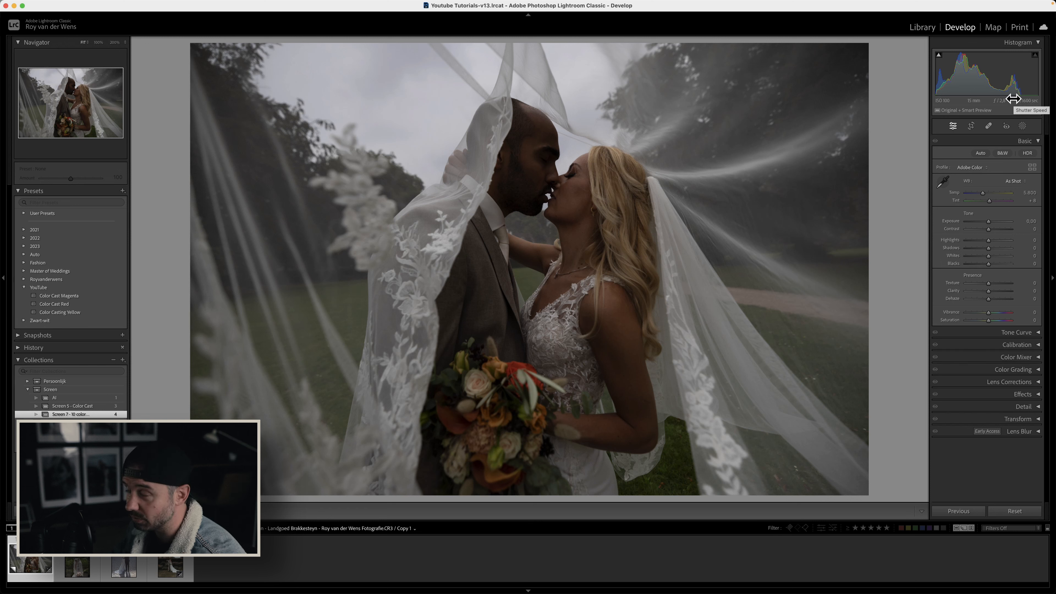
click(994, 222)
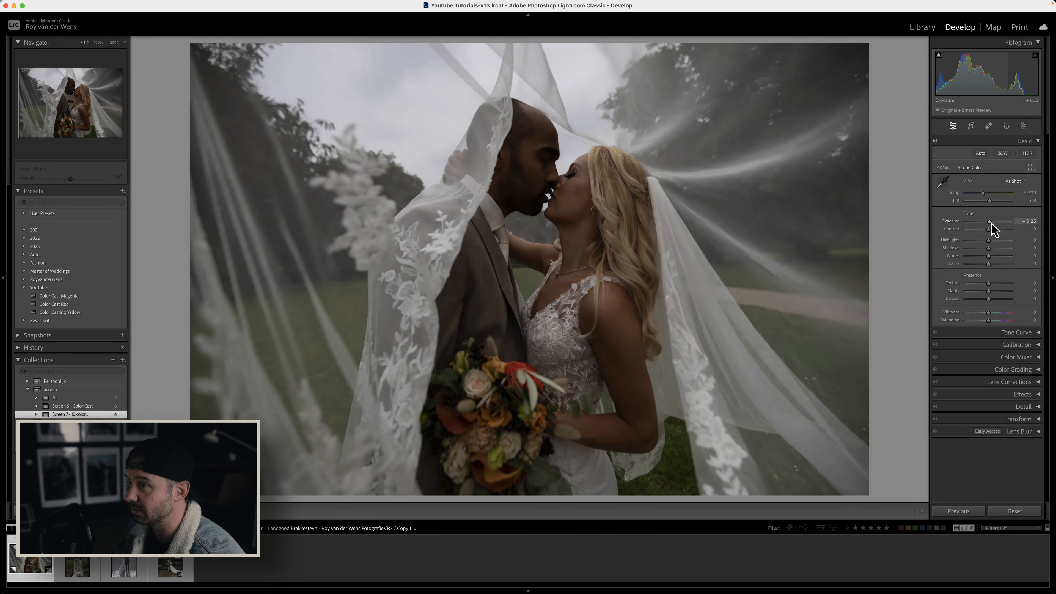
key(super+z)
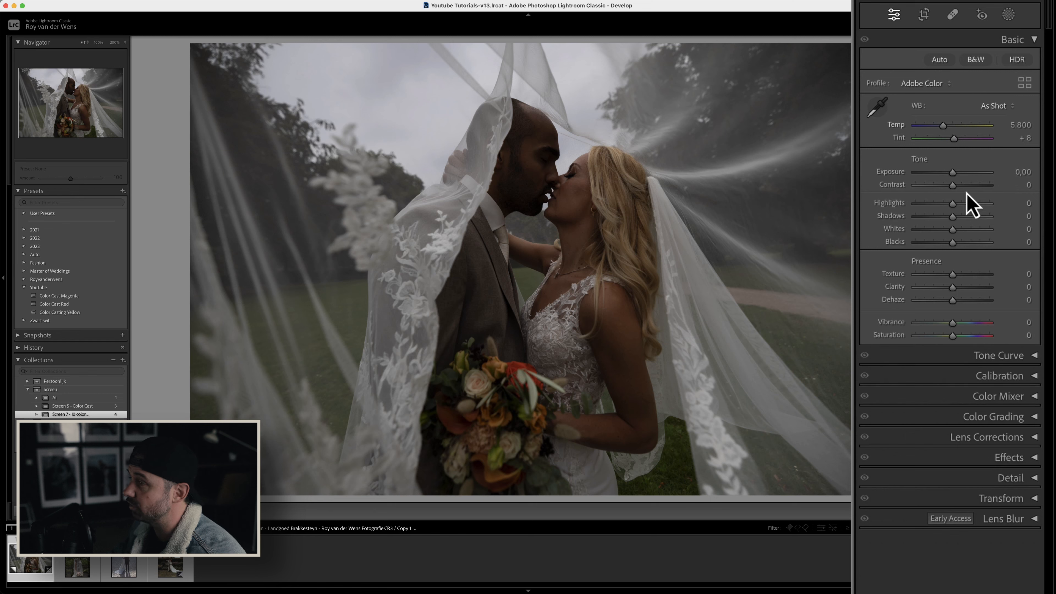
- Compare the photo with and without the lens profile corrections, leaving Remove Chromatic Aberration and Enable Profile Corrections turned on
click(1034, 437)
scroll(1033, 448, down, 5)
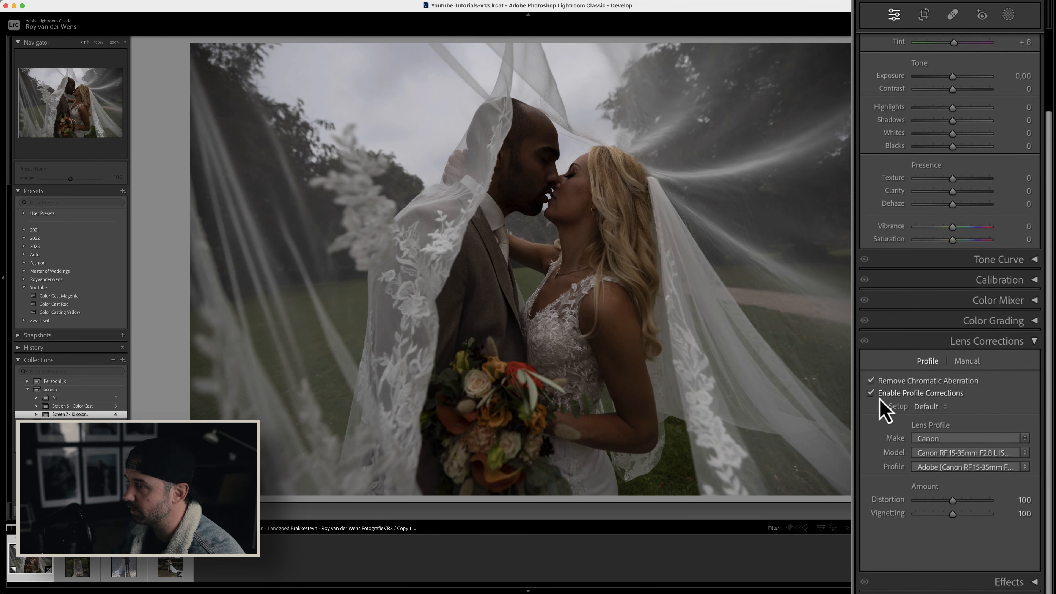
click(879, 395)
click(875, 382)
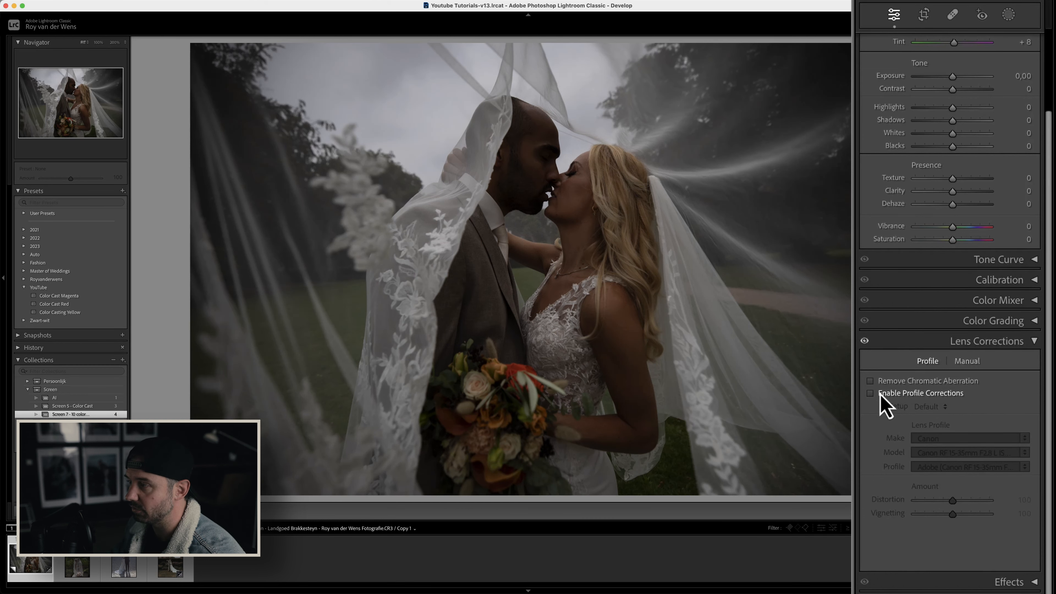
click(870, 393)
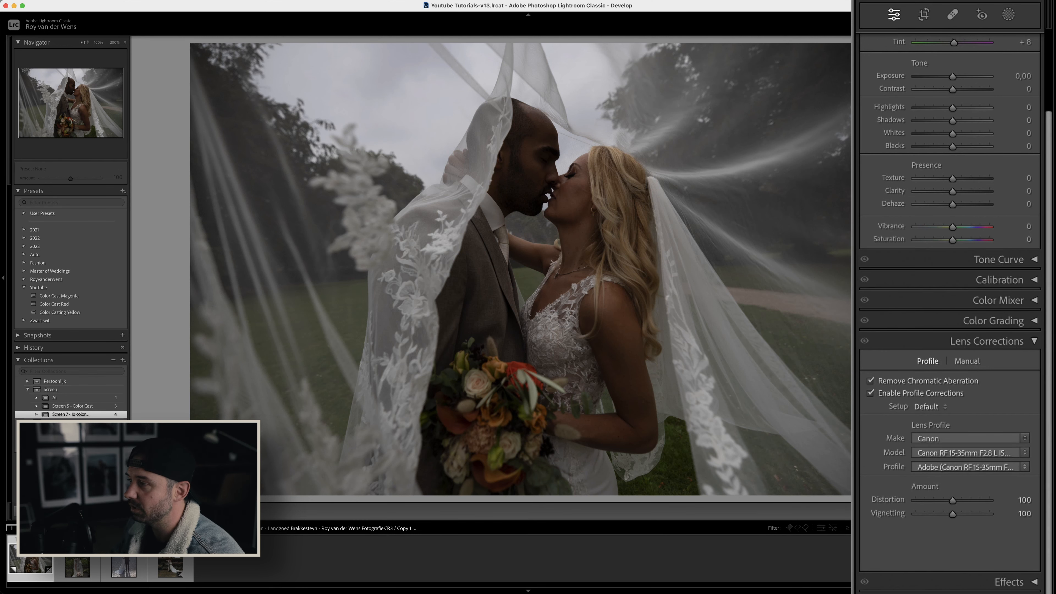
click(872, 394)
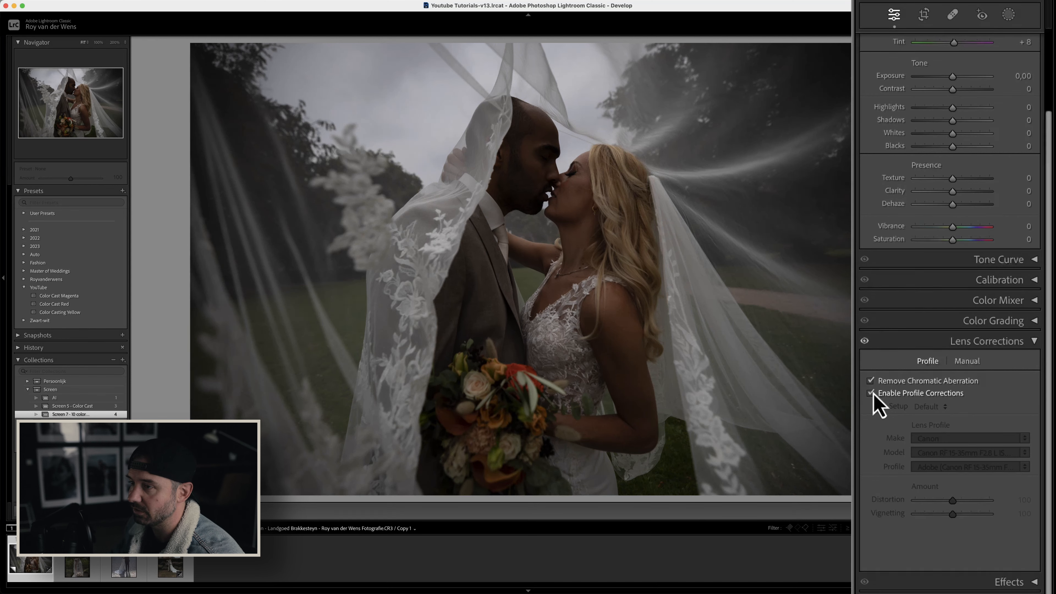
click(872, 394)
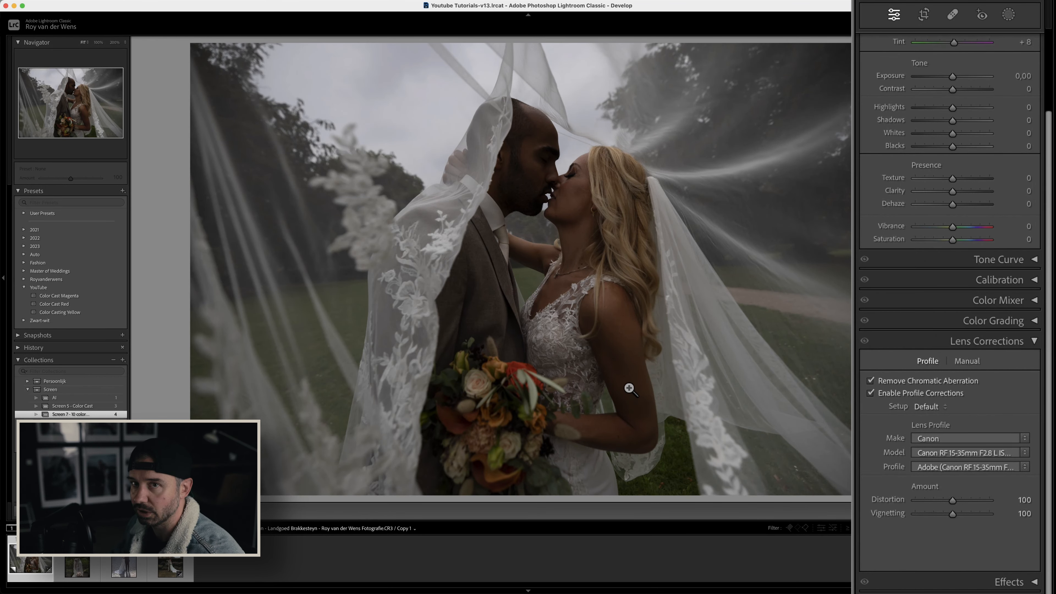
click(871, 394)
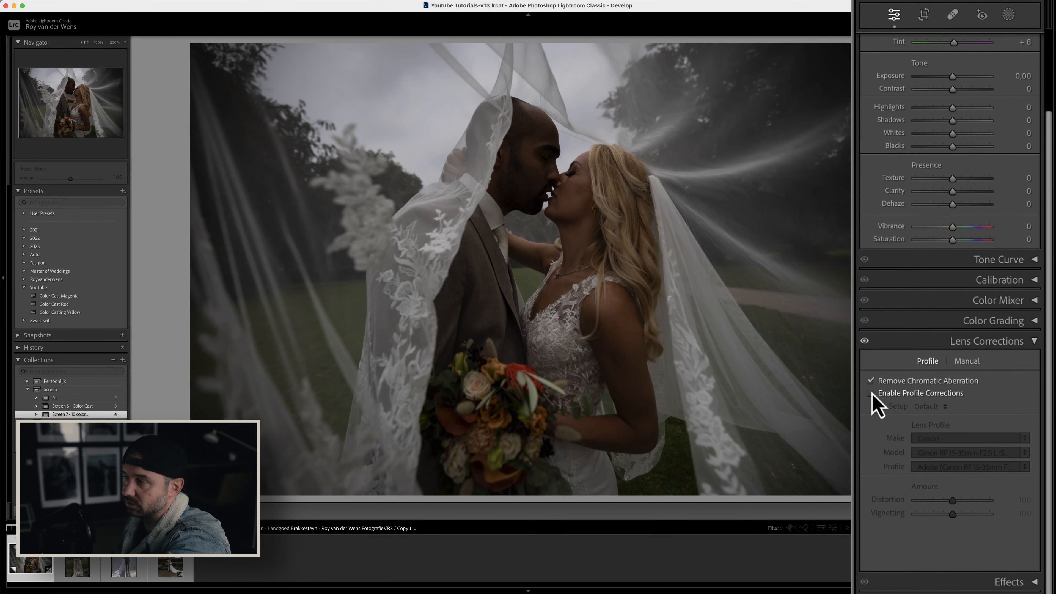
click(871, 394)
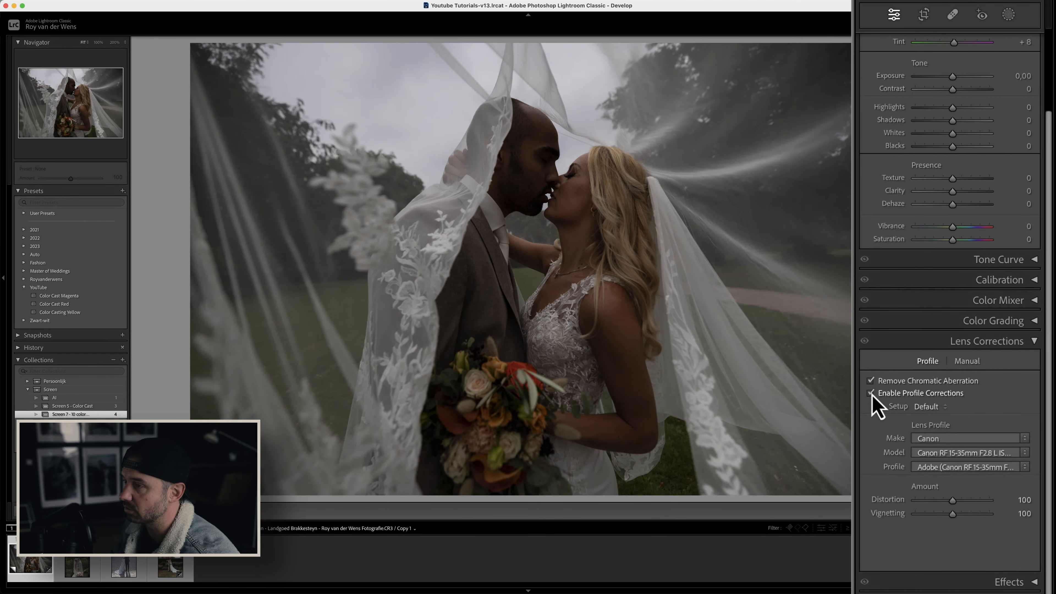
scroll(936, 359, up, 3)
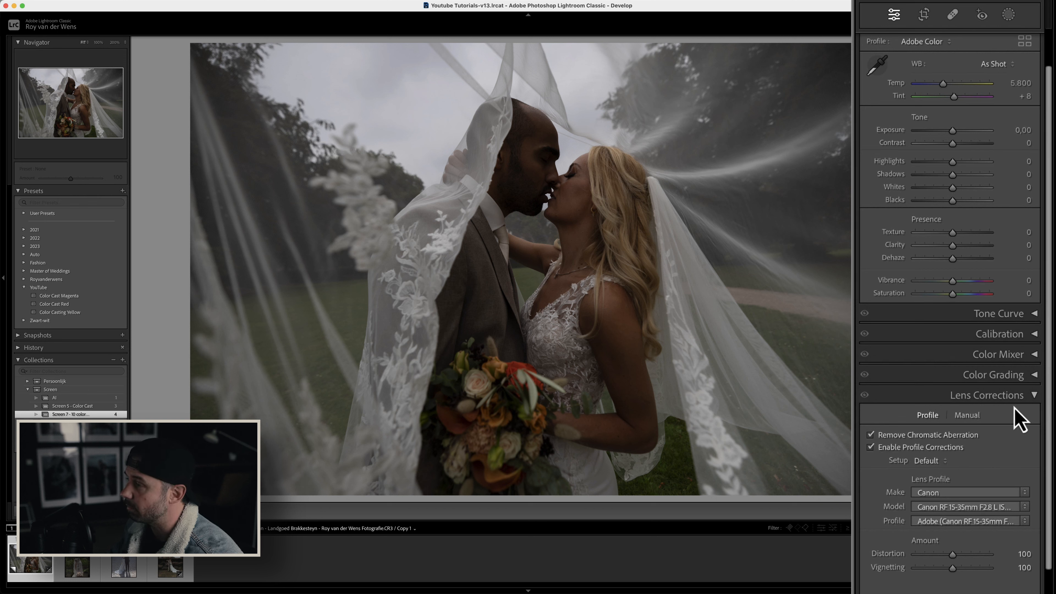
click(1032, 397)
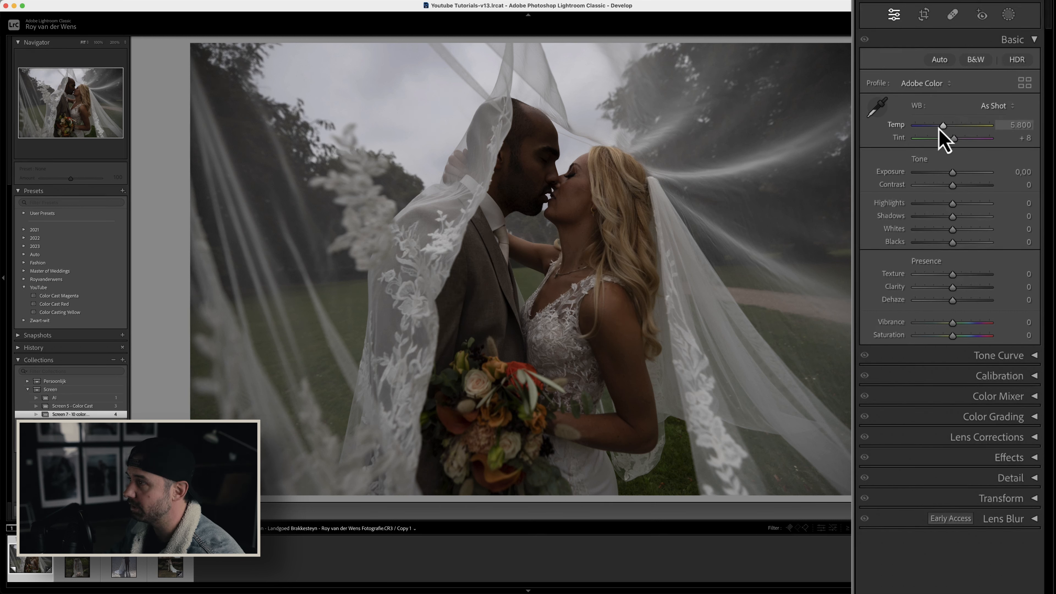
mouse_move(939, 128)
mouse_down()
mouse_move(925, 129)
mouse_move(959, 127)
mouse_move(949, 126)
mouse_up()
key(super+z)
key(super+z)
key(super+z)
key(super+z)
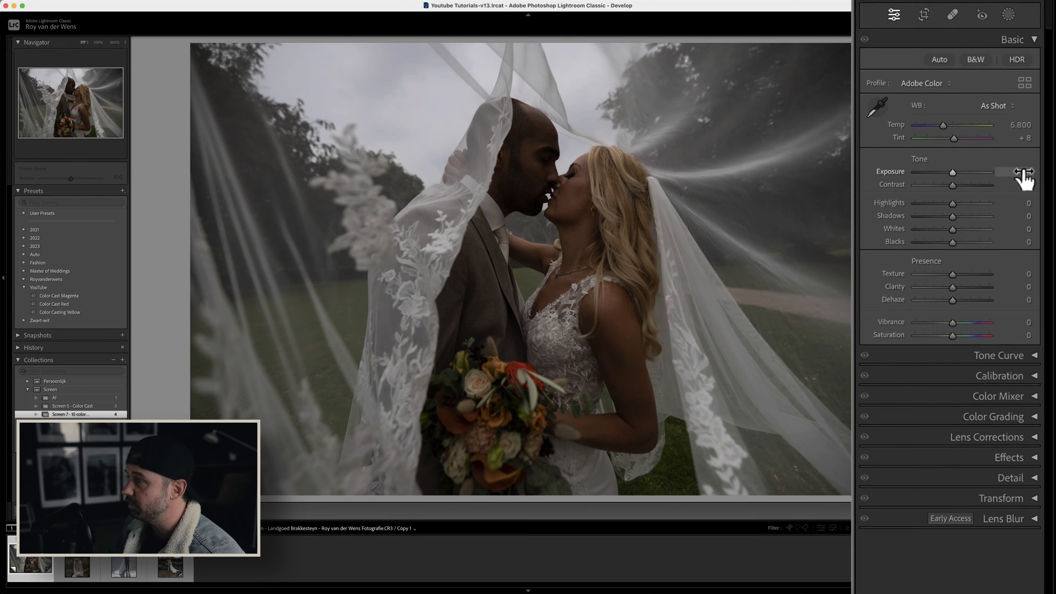
- Brighten the wedding photo by setting its Exposure to +0,90
drag(955, 175, 957, 176)
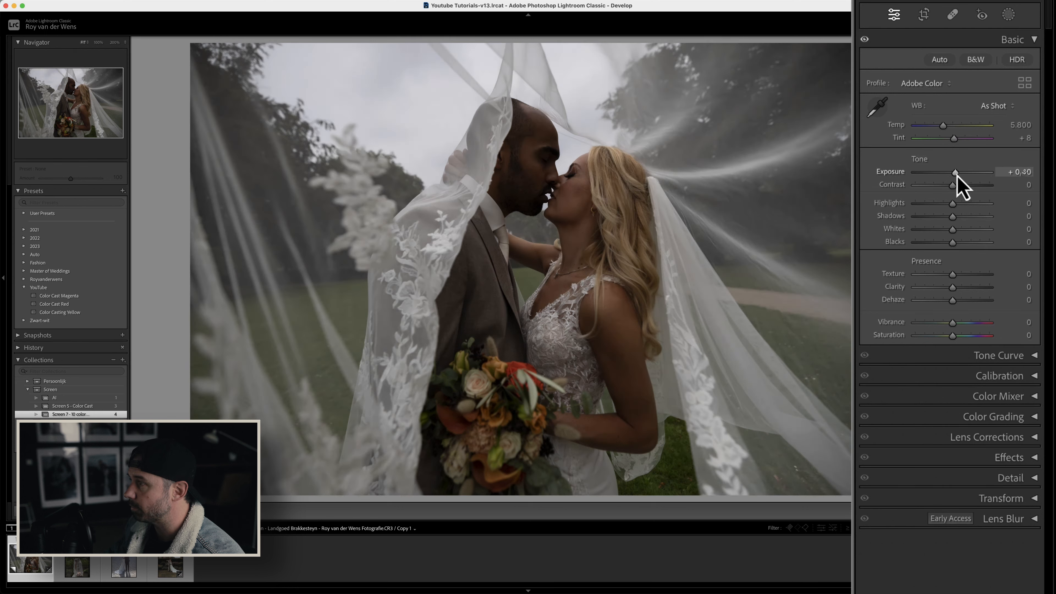
drag(958, 175, 960, 176)
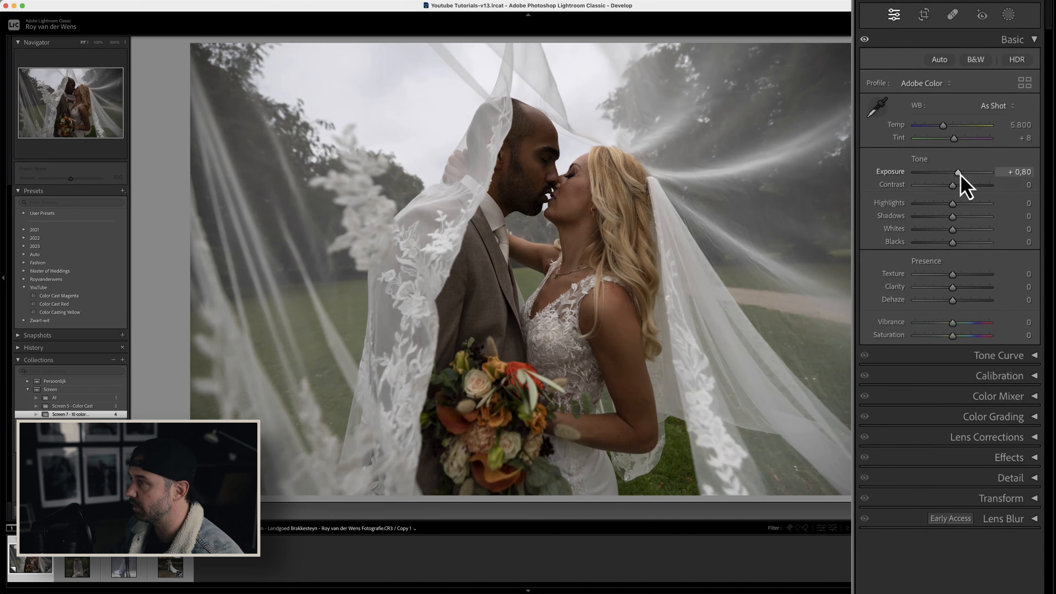
click(1024, 171)
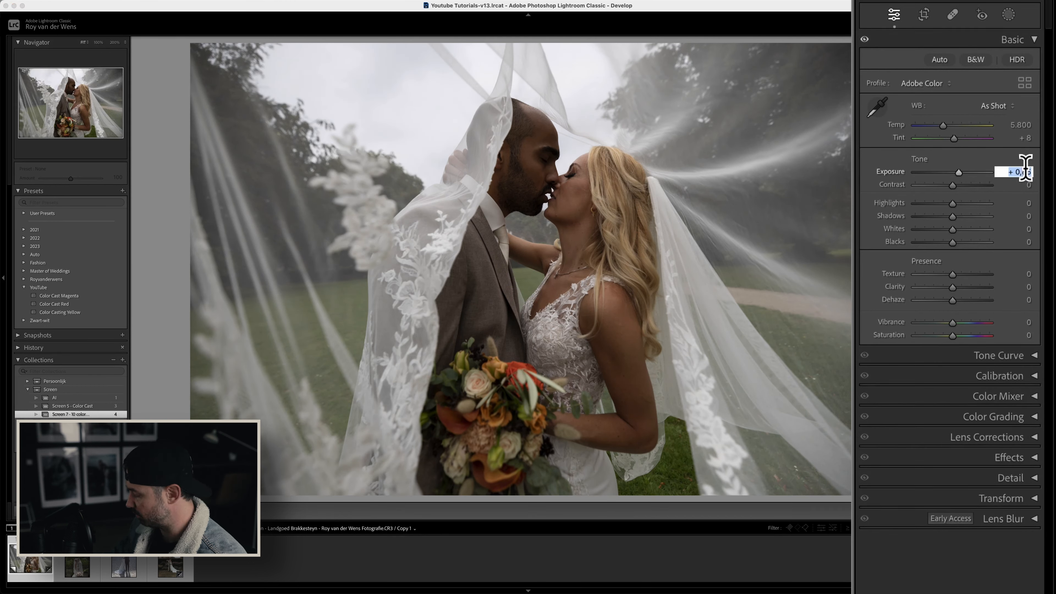
key(BackSpace)
text(0,9)
key(Return)
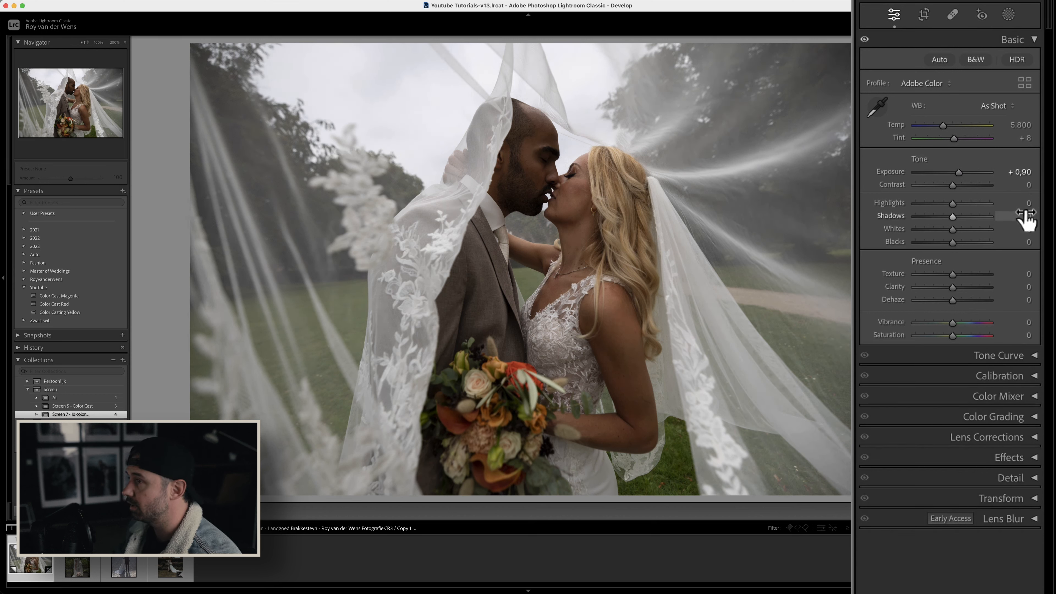
- Set the photo's Contrast to +10
click(1028, 184)
text(10)
key(Return)
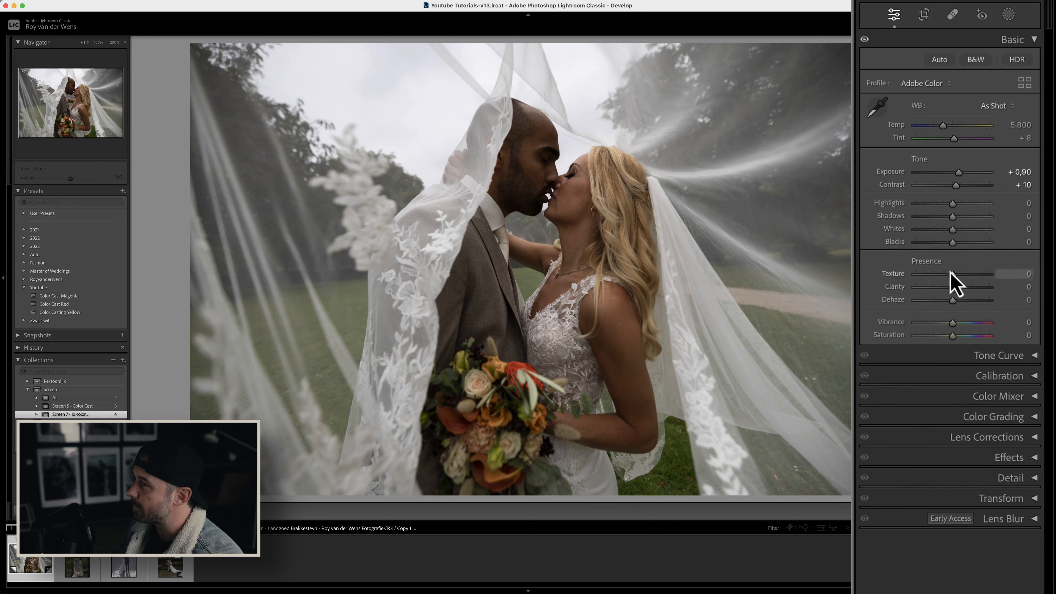
- Balance the photo's tones with Highlights at −74, Shadows at +47, Whites at −26 and Blacks at +33
drag(958, 198, 925, 205)
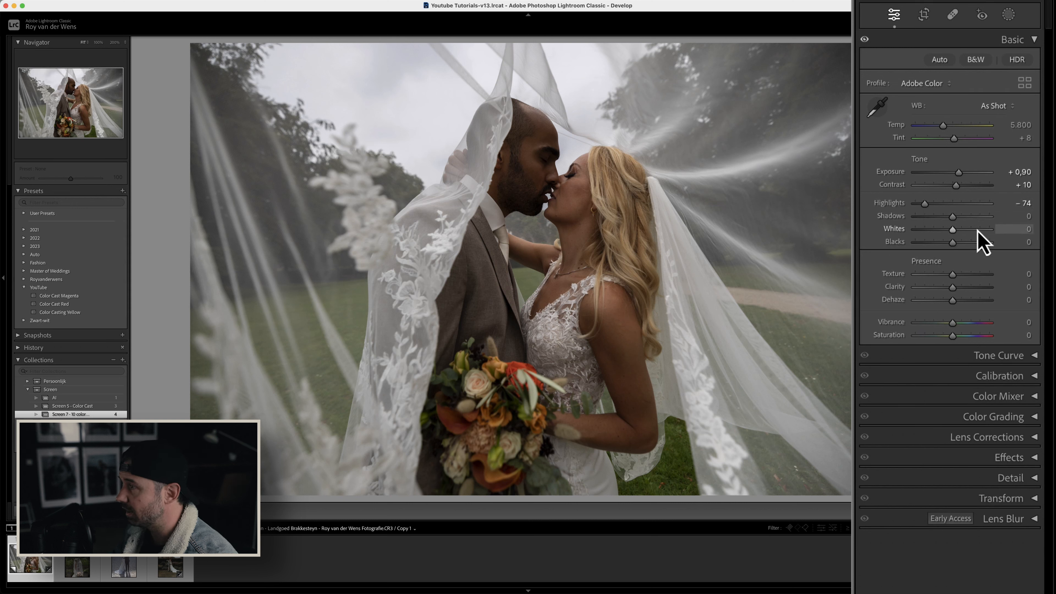
drag(954, 218, 968, 217)
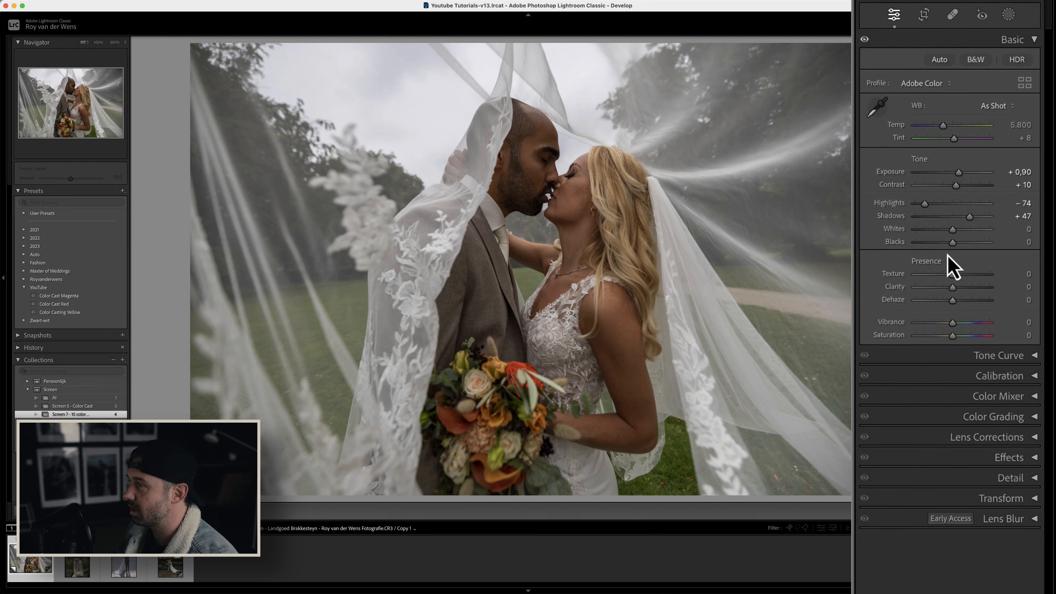
drag(941, 230, 941, 231)
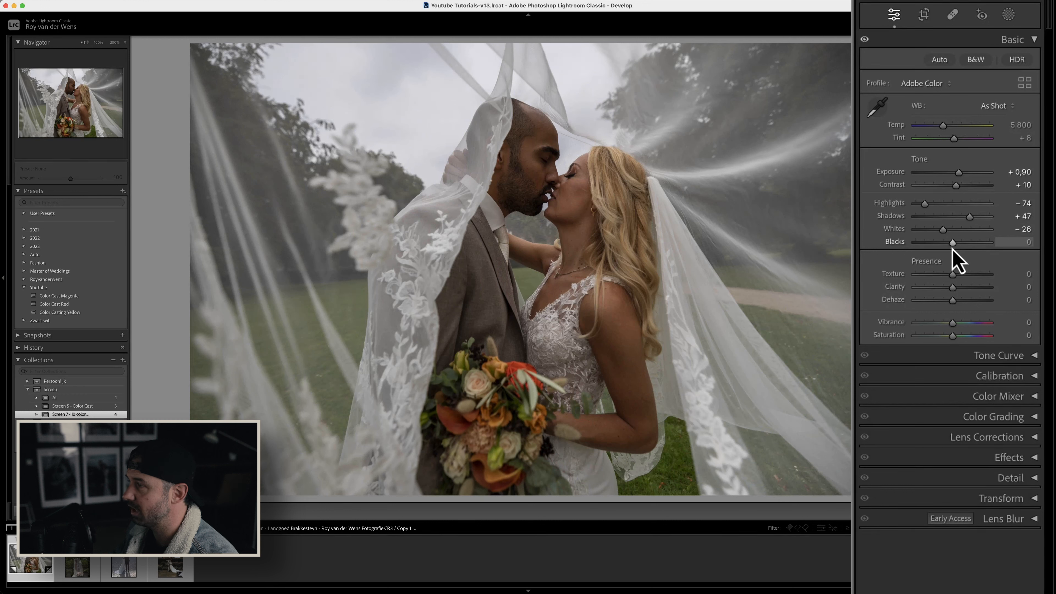
drag(953, 244, 966, 246)
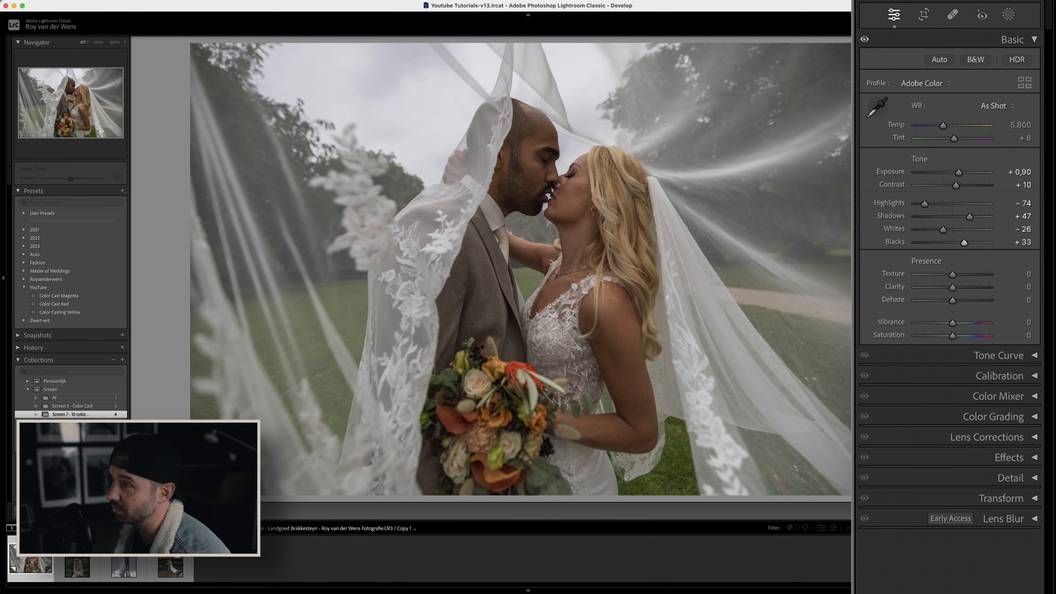
- Compare the photo with the Basic adjustments switched off and on, leaving them enabled
click(865, 39)
click(865, 39)
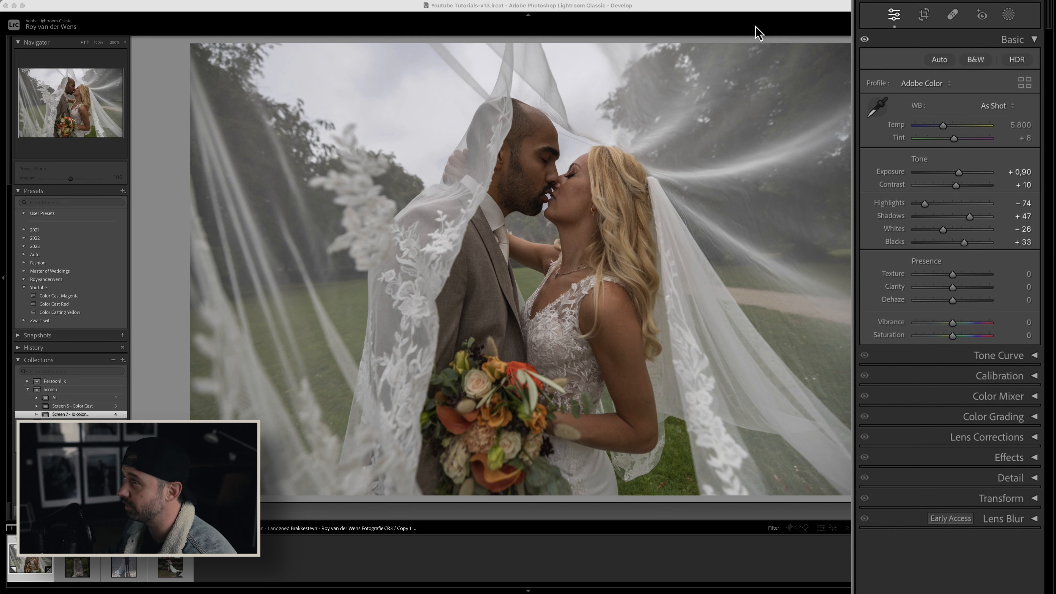
click(826, 24)
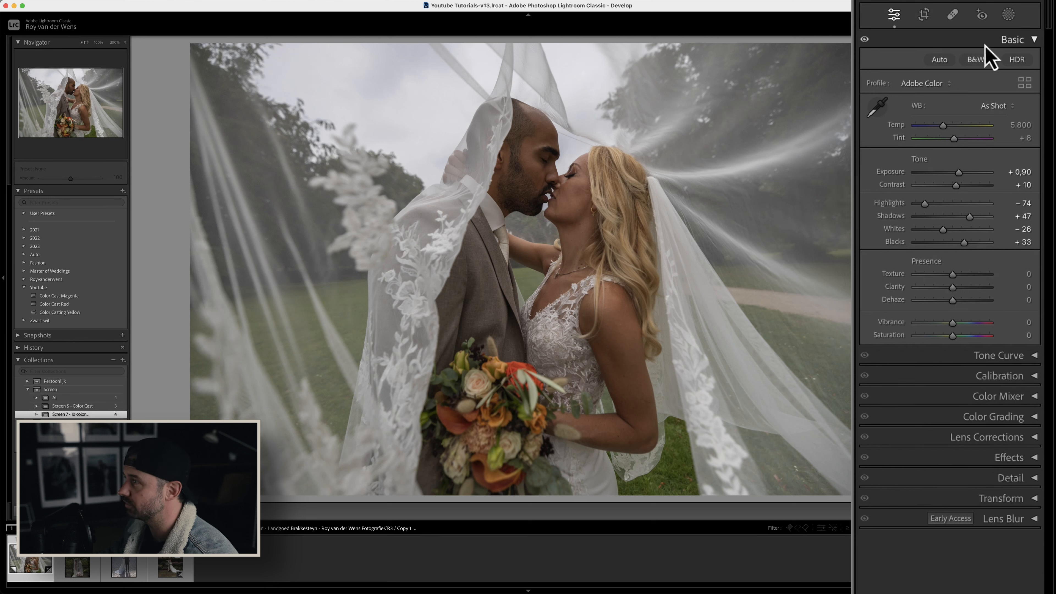
click(1035, 39)
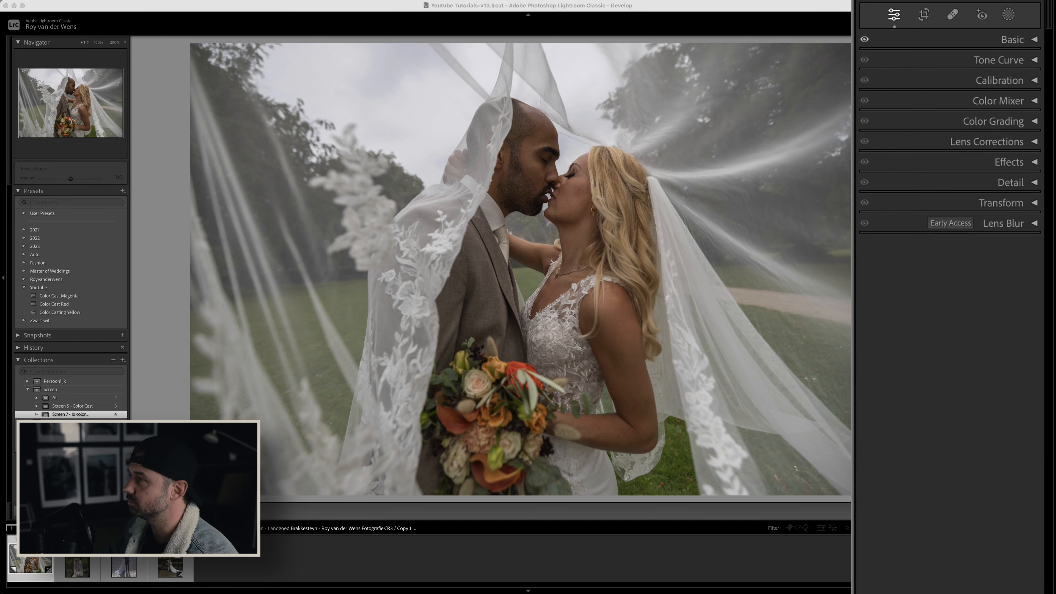
click(1034, 39)
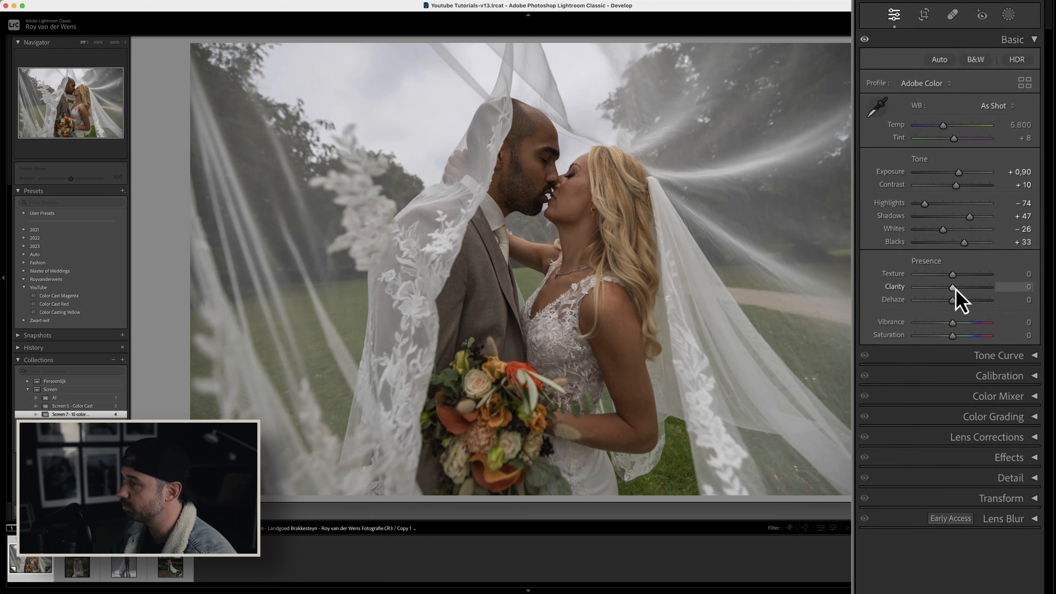
- Set the photo's Clarity to +5 and Dehaze to −4, and close the Basic adjustments
click(1017, 287)
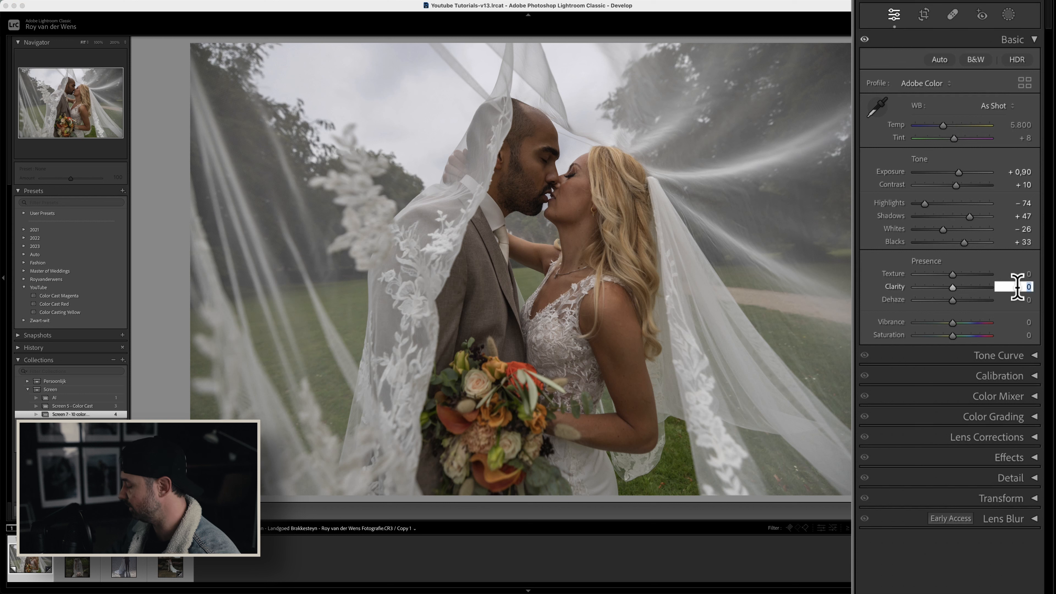
text(5)
key(Return)
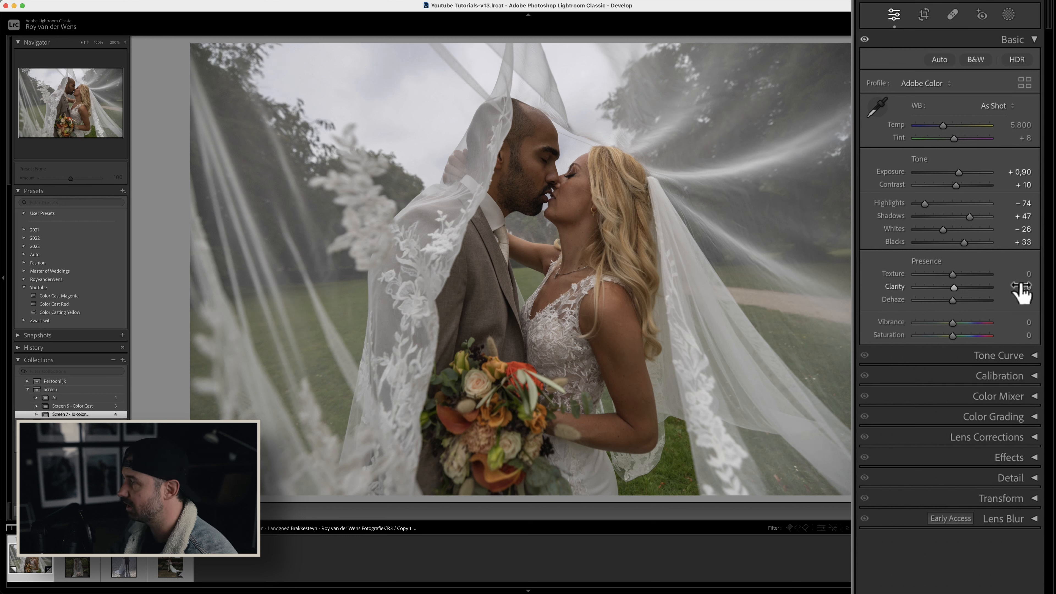
click(1027, 300)
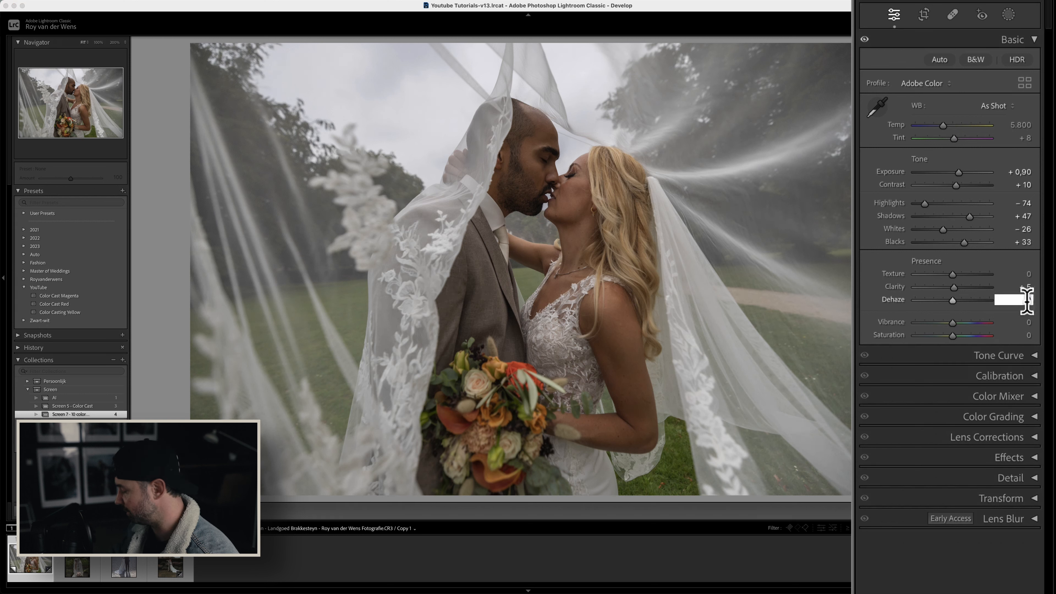
text(-5)
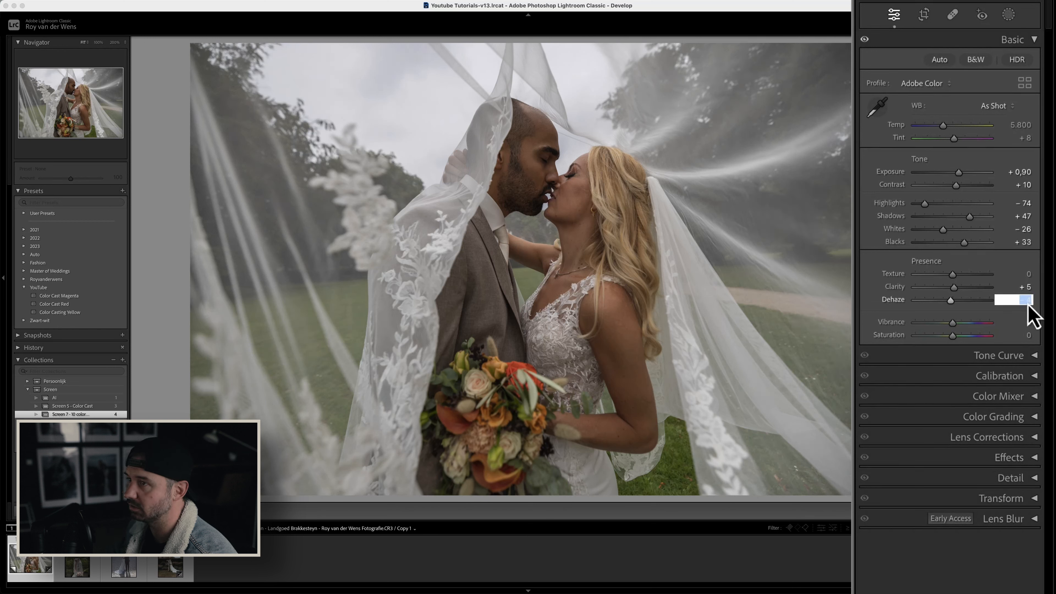
text(4)
key(Return)
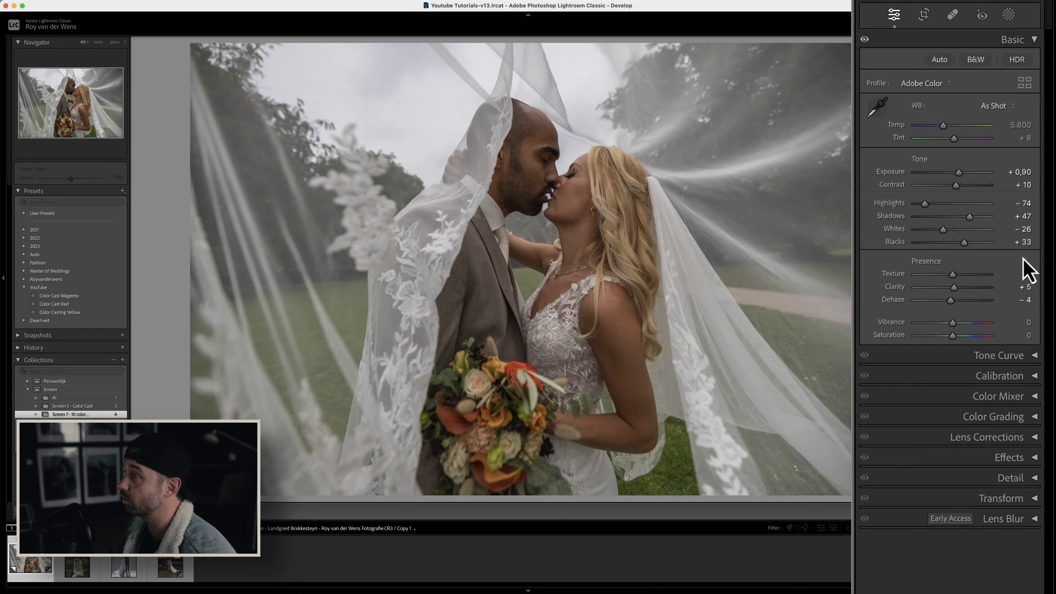
click(1040, 41)
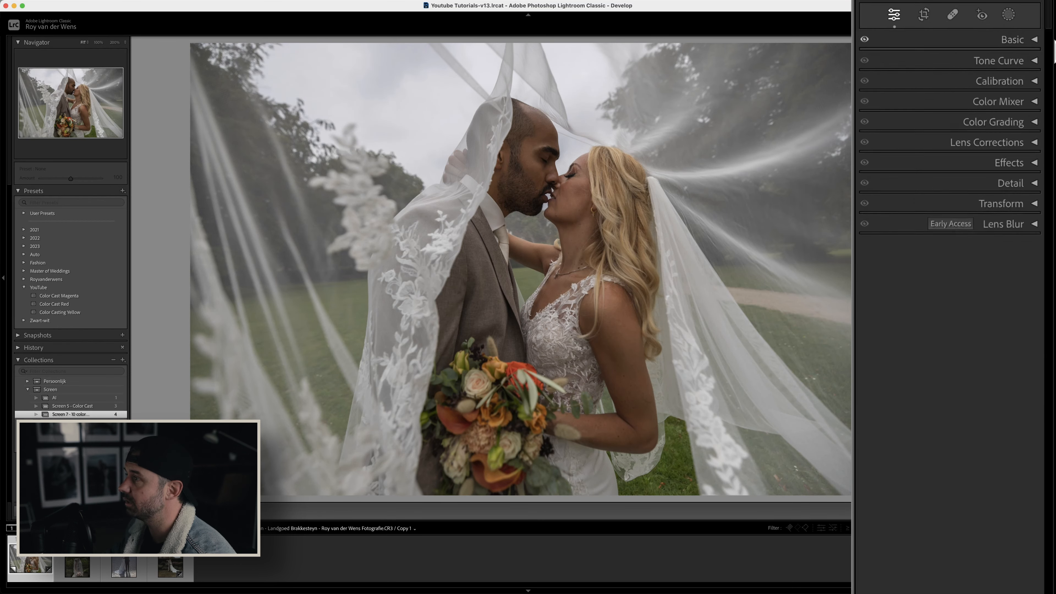
- Open the Tone Curve and add shadow, midtone and highlight points to the blue channel at inputs 68, 127 and 195
click(1034, 60)
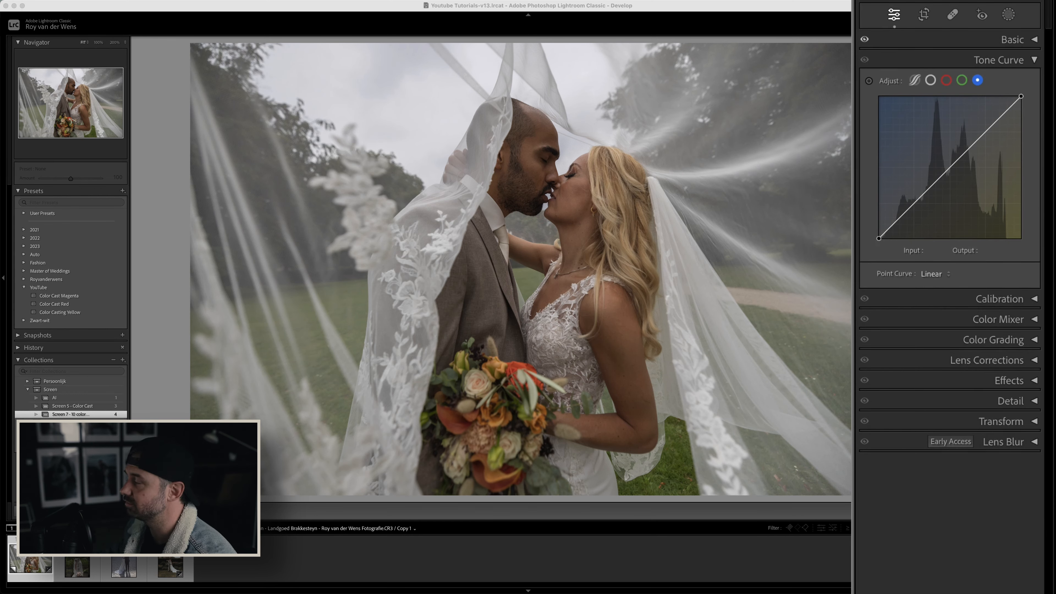
click(950, 169)
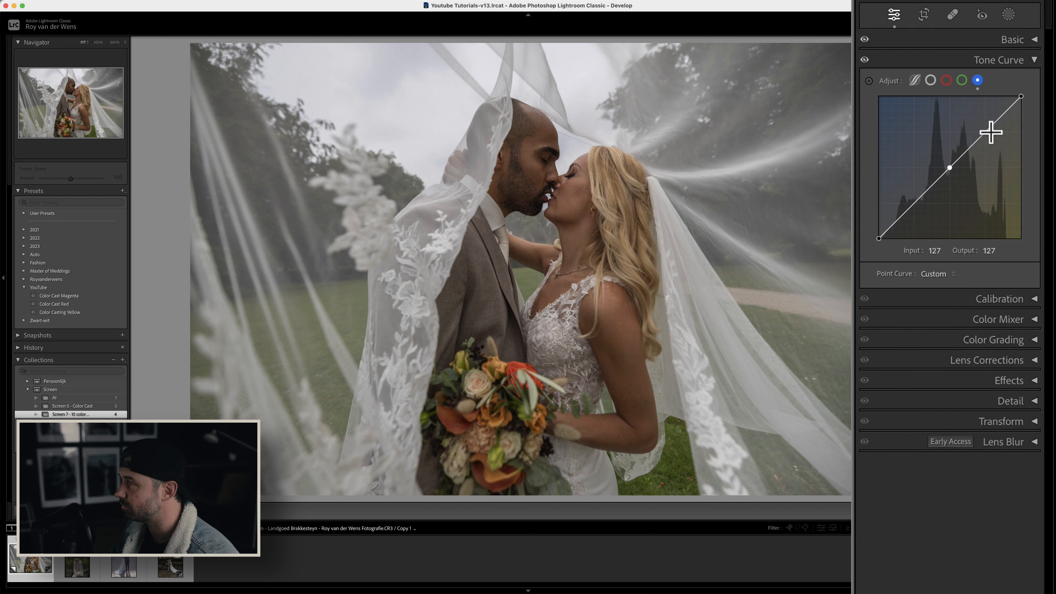
click(916, 202)
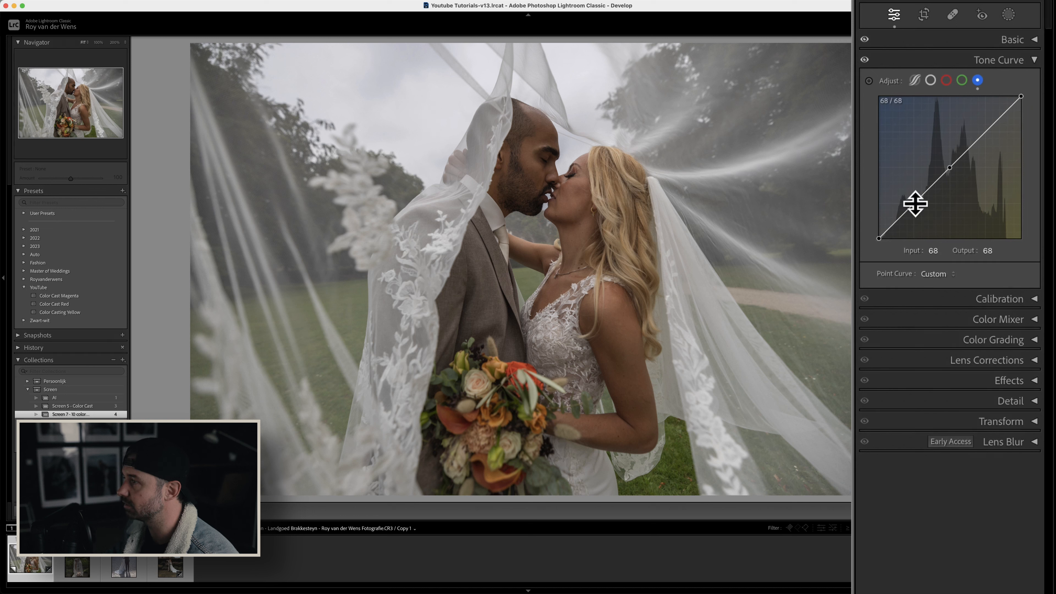
click(988, 129)
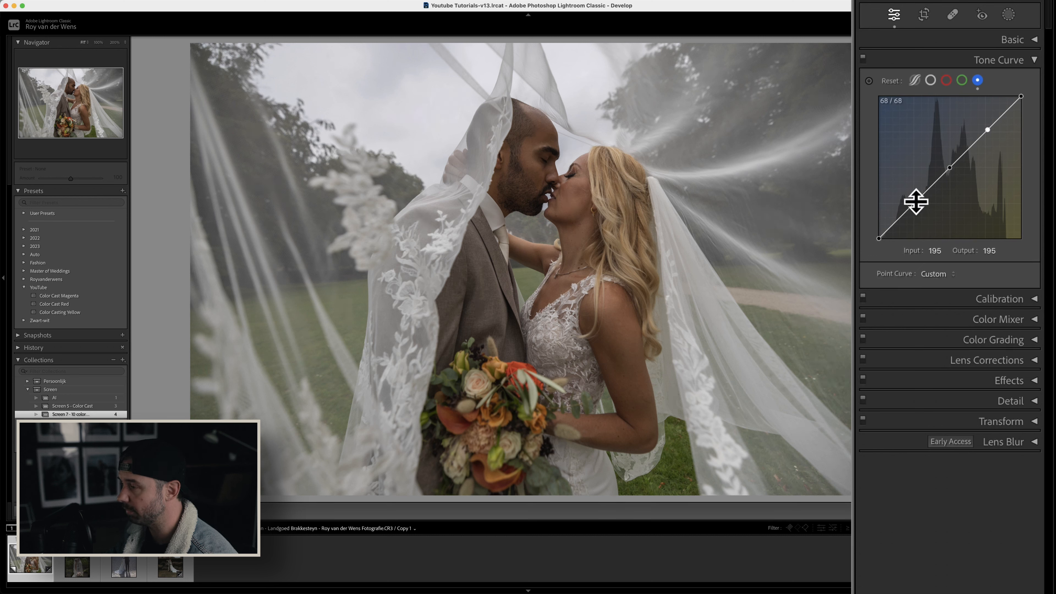
- Shape the blue curve into an S by lowering its shadows, adding a deep-shadow point, and setting the highlight point to input 180, output 194
drag(916, 202, 895, 229)
drag(986, 129, 975, 123)
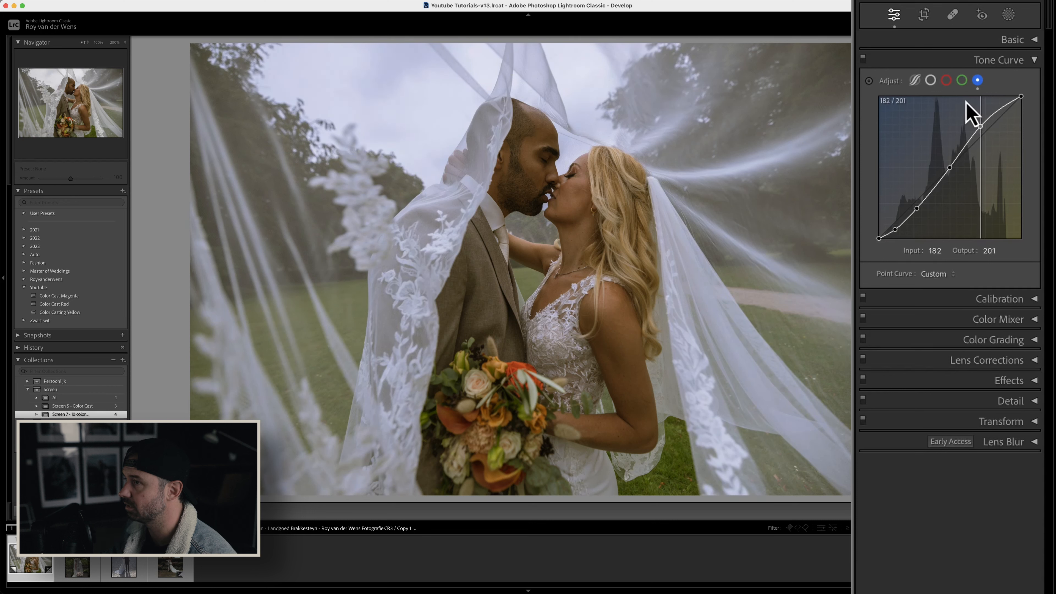
double_click(980, 127)
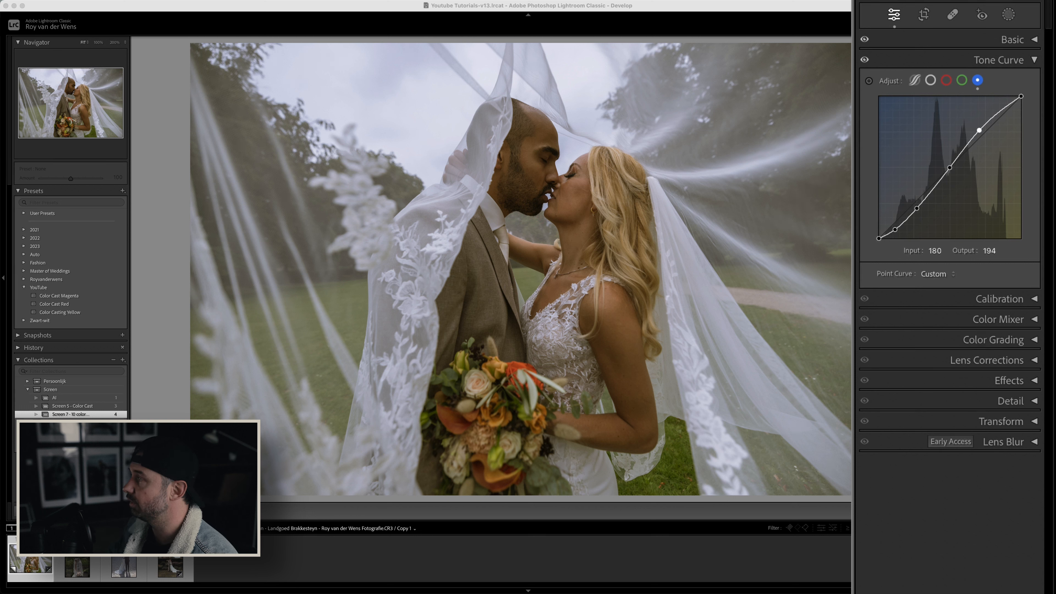
- Add midtone, shadow and highlight points to the green channel's curve at inputs 129, 63 and 195
click(962, 80)
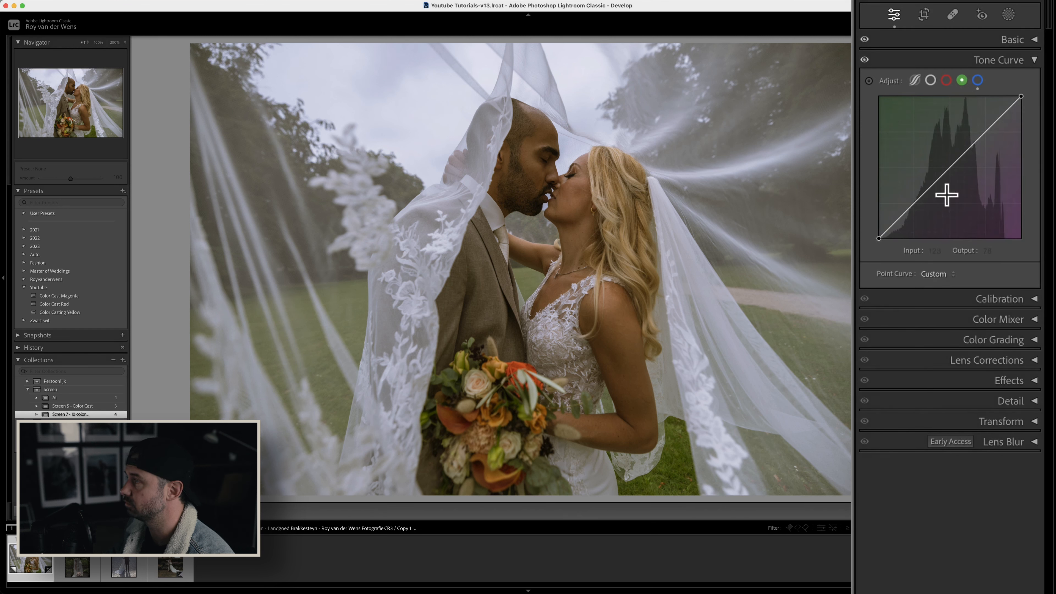
click(952, 167)
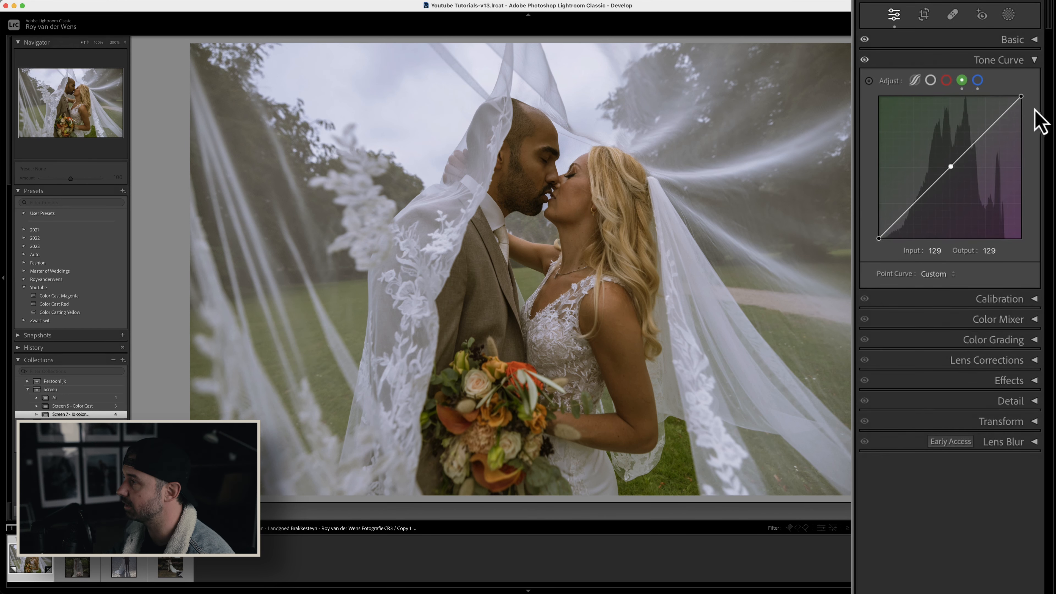
click(914, 203)
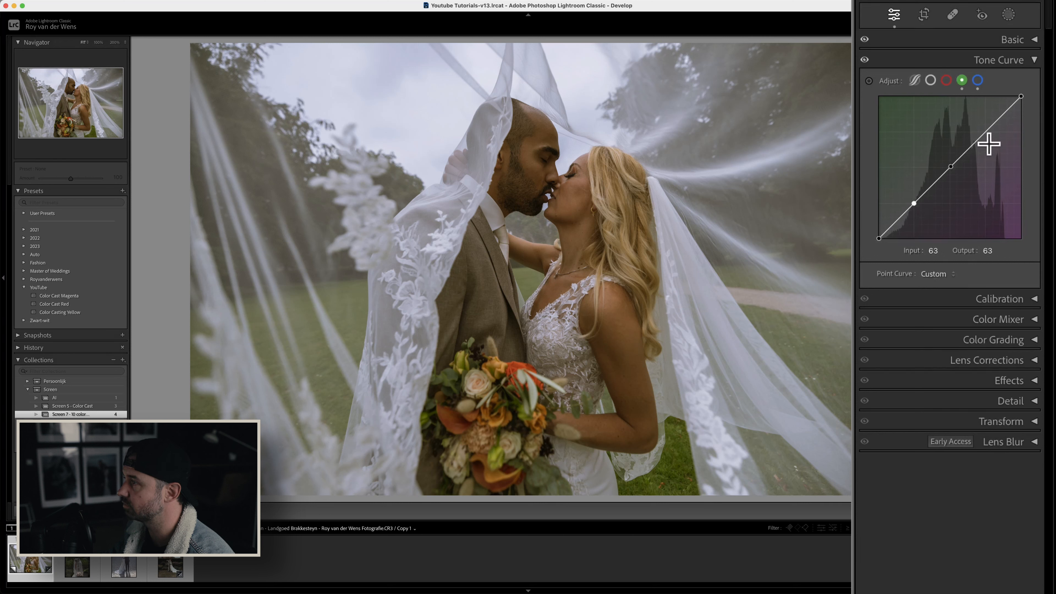
click(988, 130)
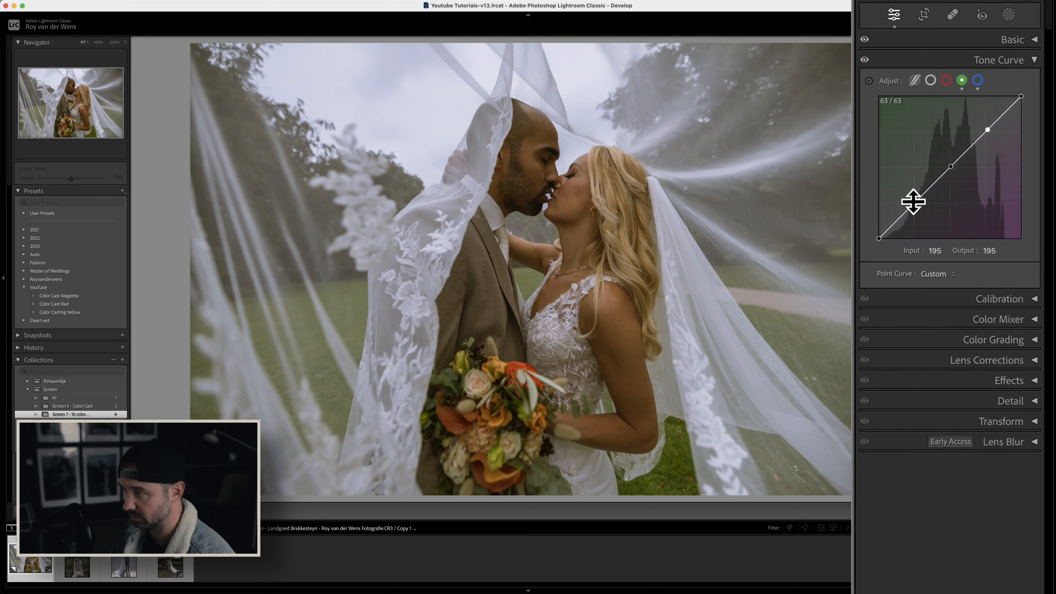
- Shape the green curve into an S with lowered shadows, a deep-shadow point at 31/17 and the highlight point at 187/200
drag(913, 203, 918, 215)
key(alt)
click(896, 229)
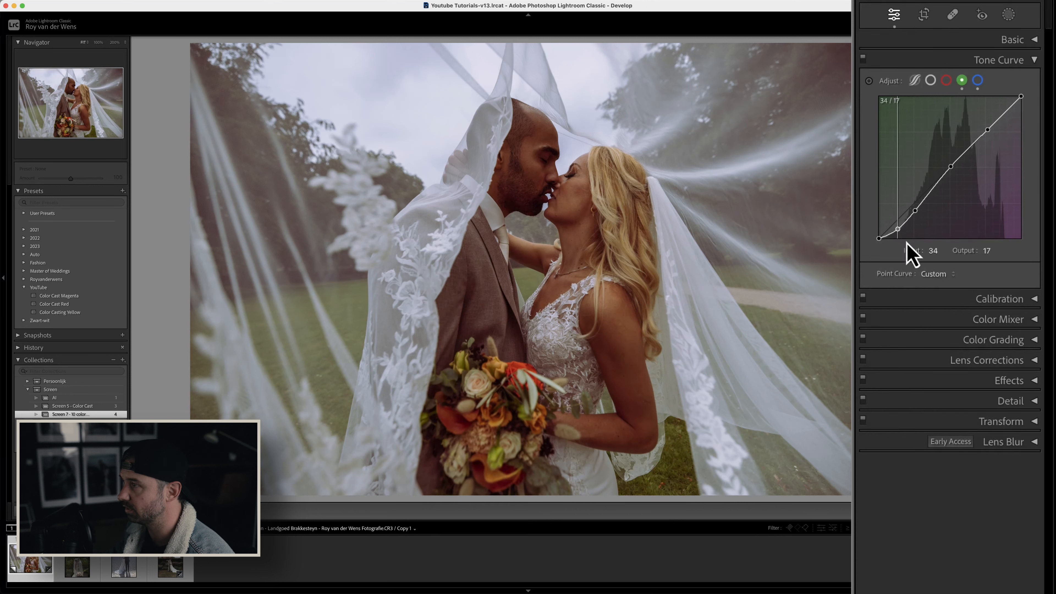
drag(903, 240, 902, 238)
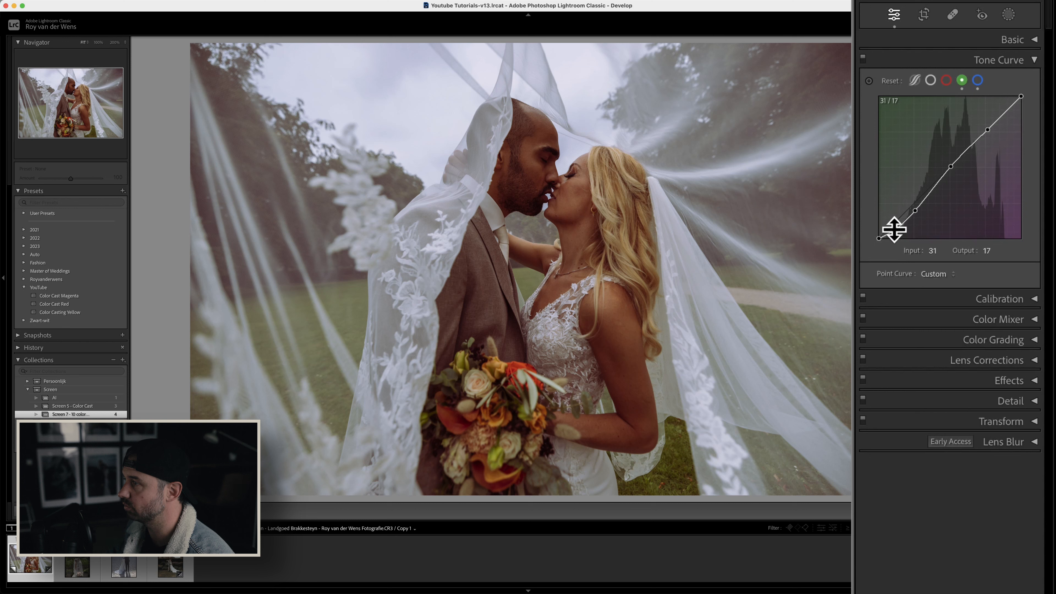
drag(986, 133, 990, 120)
drag(1026, 78, 1002, 104)
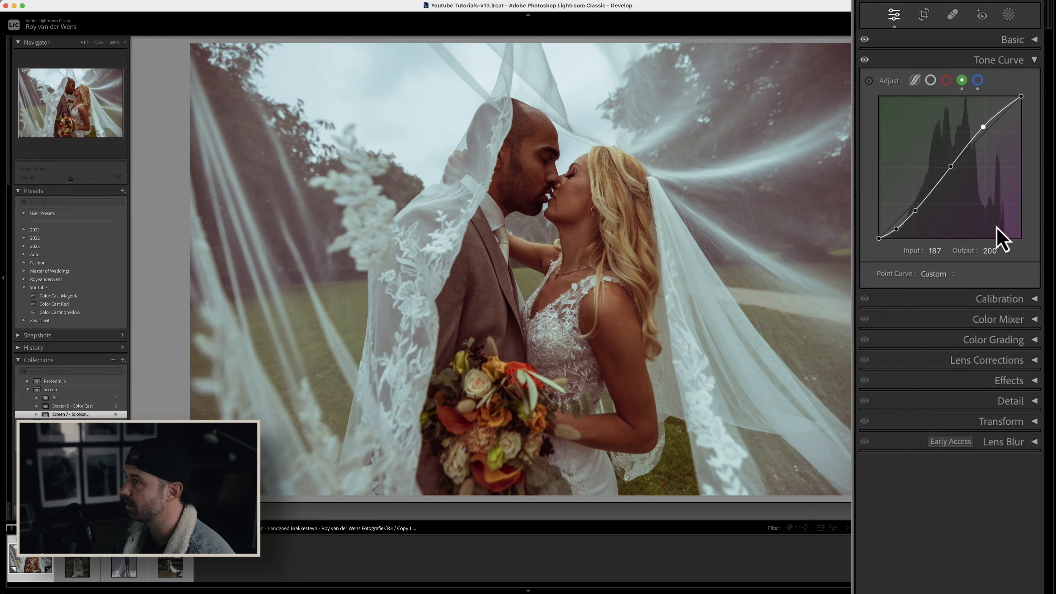
- Add midtone, highlight and shadow points to the red channel's curve at inputs 127, 194 and 67
click(946, 80)
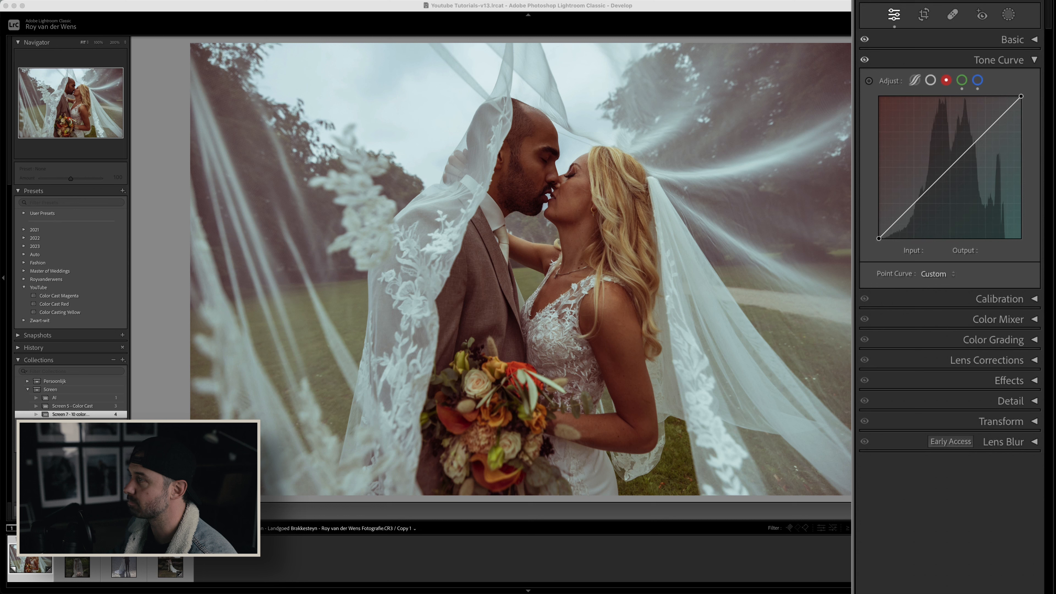
click(952, 166)
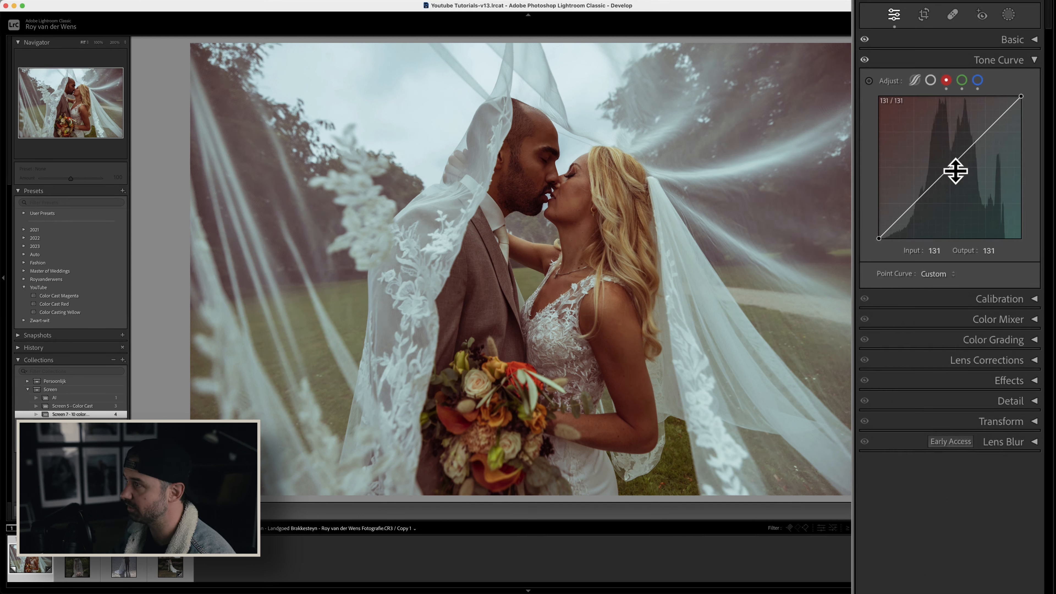
key(super+z)
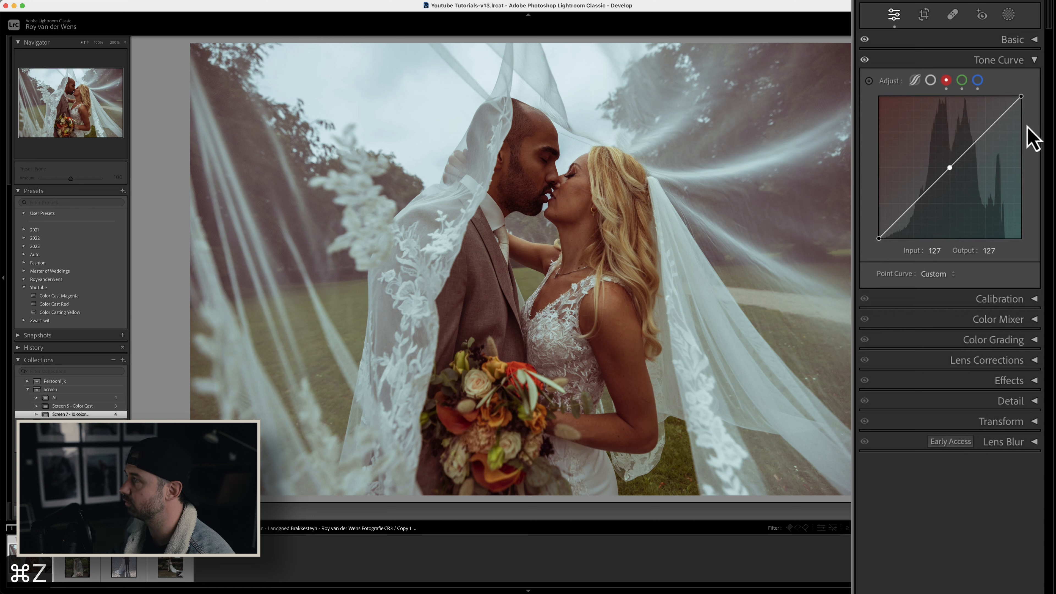
click(987, 130)
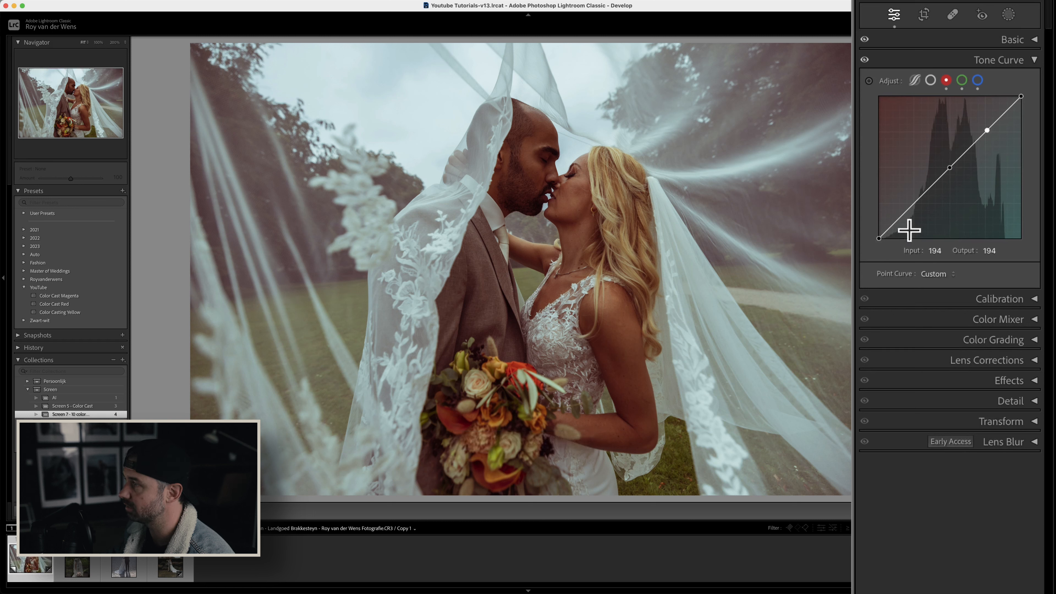
click(916, 201)
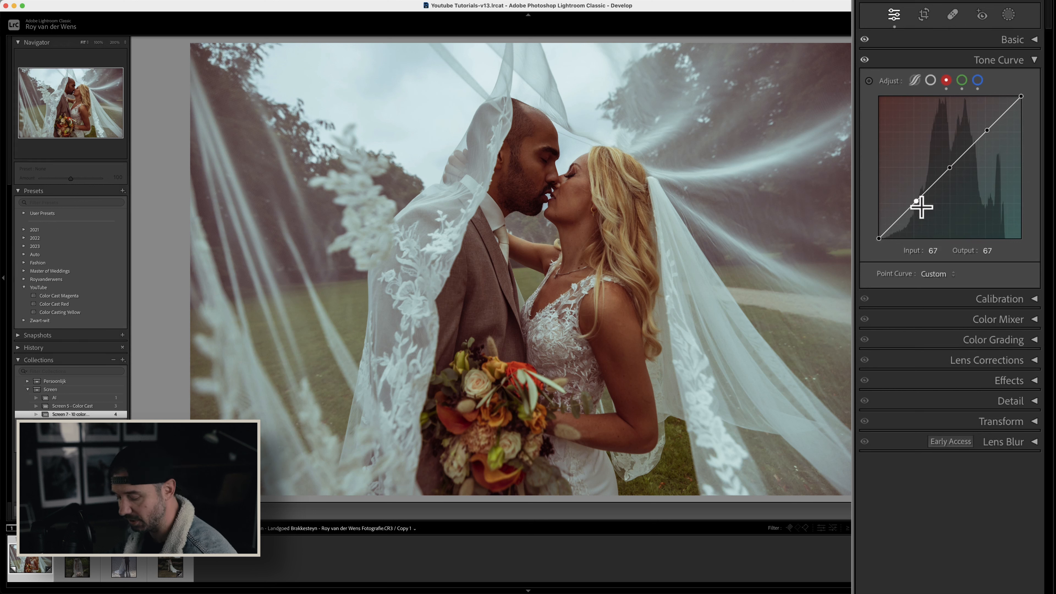
- Shape the red curve into an S with the shadow point at 65/51, highlights at 192/206 and a deep-shadow point at 30/12
drag(917, 201, 938, 233)
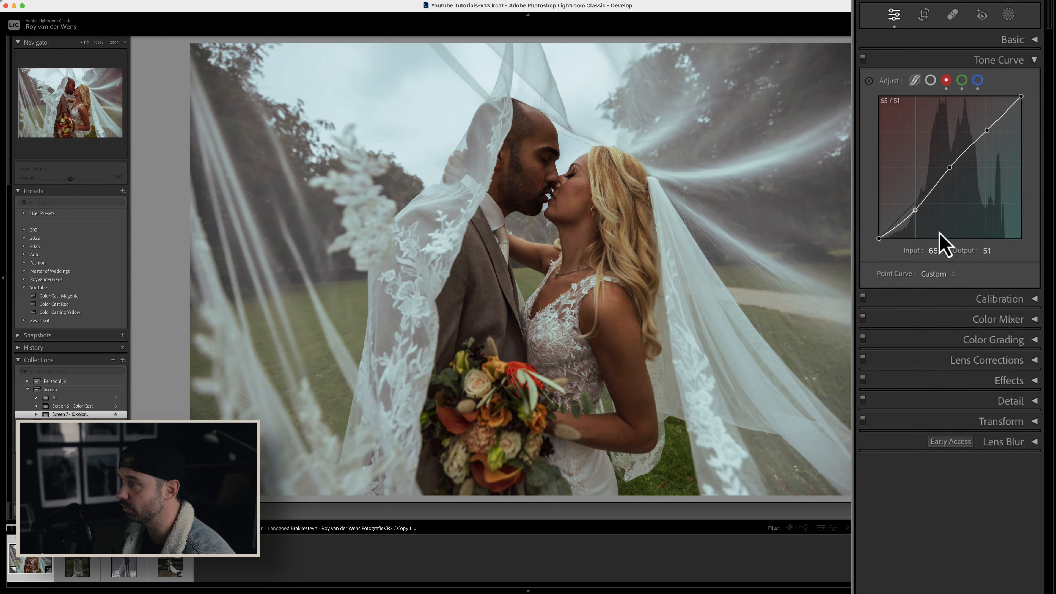
drag(987, 130, 999, 81)
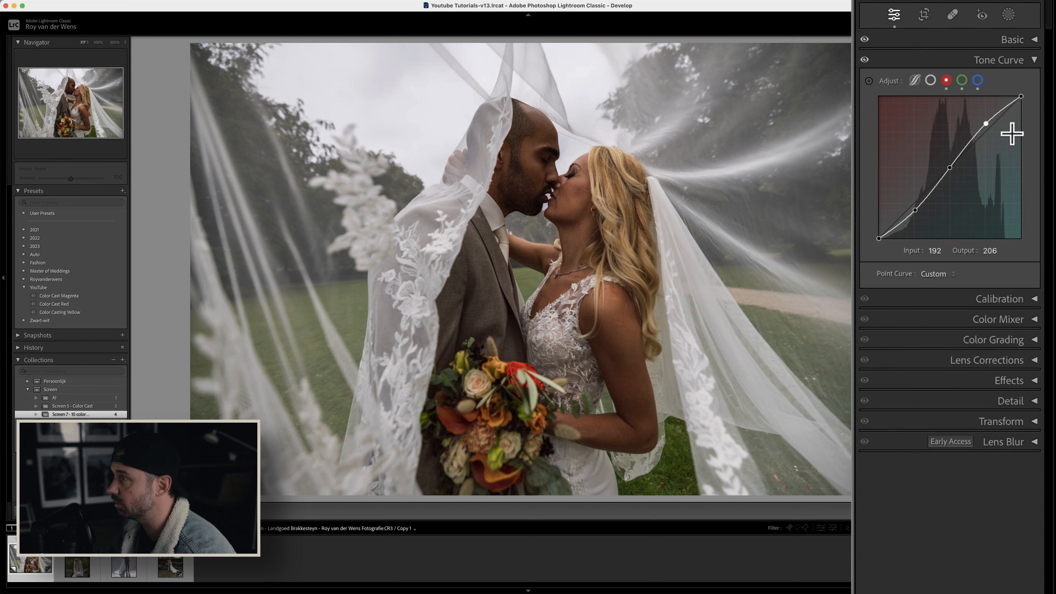
click(897, 230)
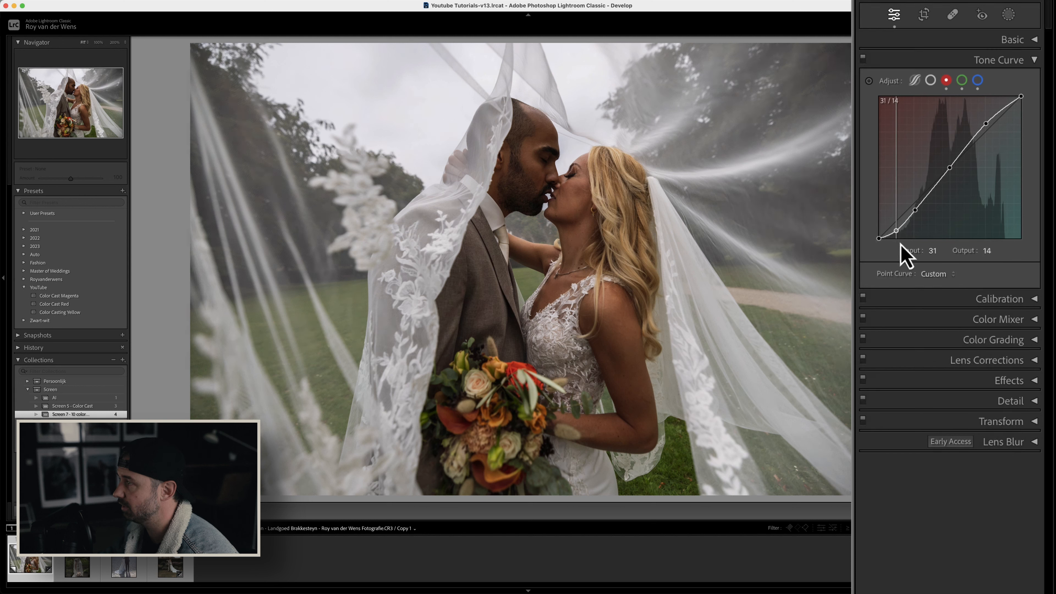
drag(896, 231, 895, 232)
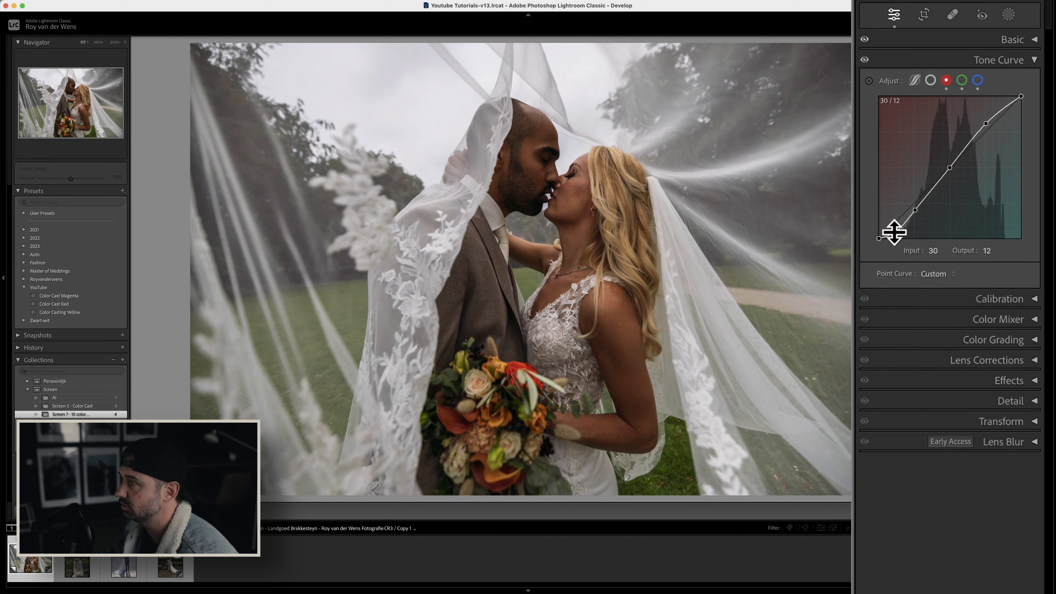
- Check the green curve and set the blue curve's deep-shadow point to input 28, output 12
click(963, 83)
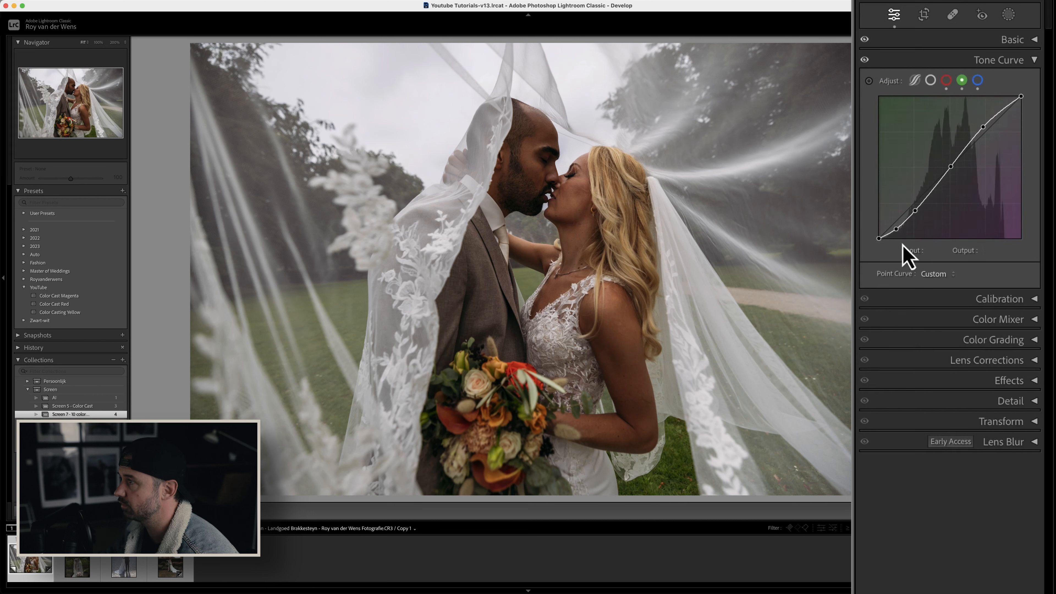
click(979, 81)
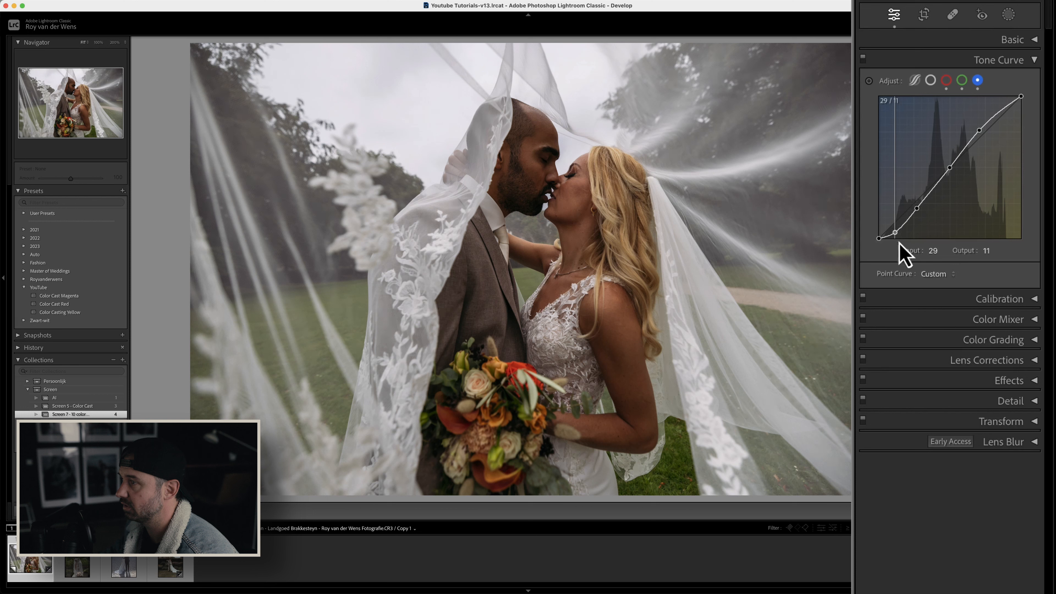
drag(894, 231, 894, 232)
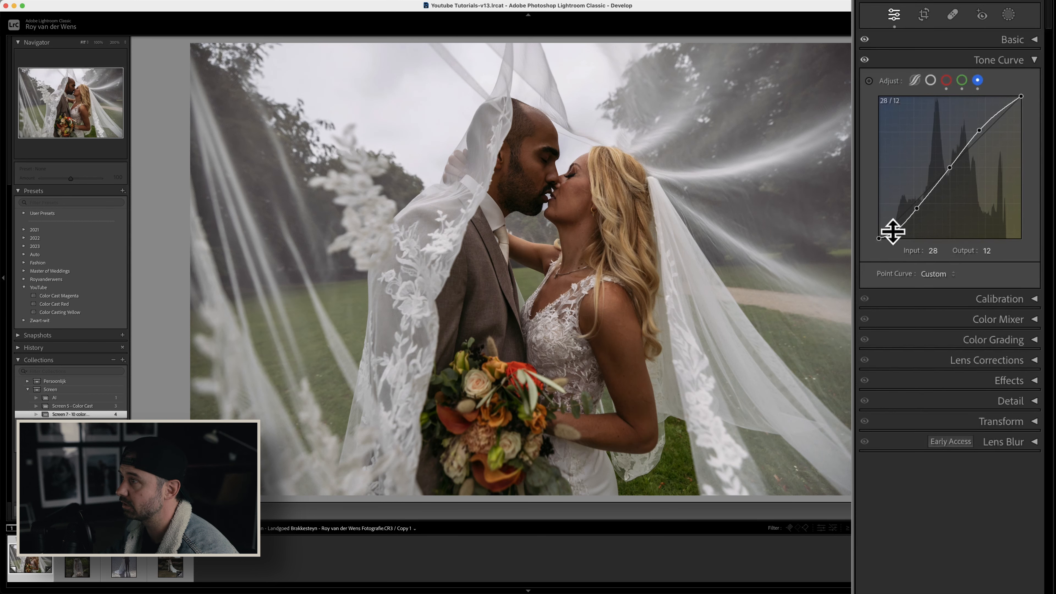
- Compare the photo with the Tone Curve adjustments switched off and on, leaving them enabled
click(865, 60)
click(864, 60)
click(864, 59)
click(865, 60)
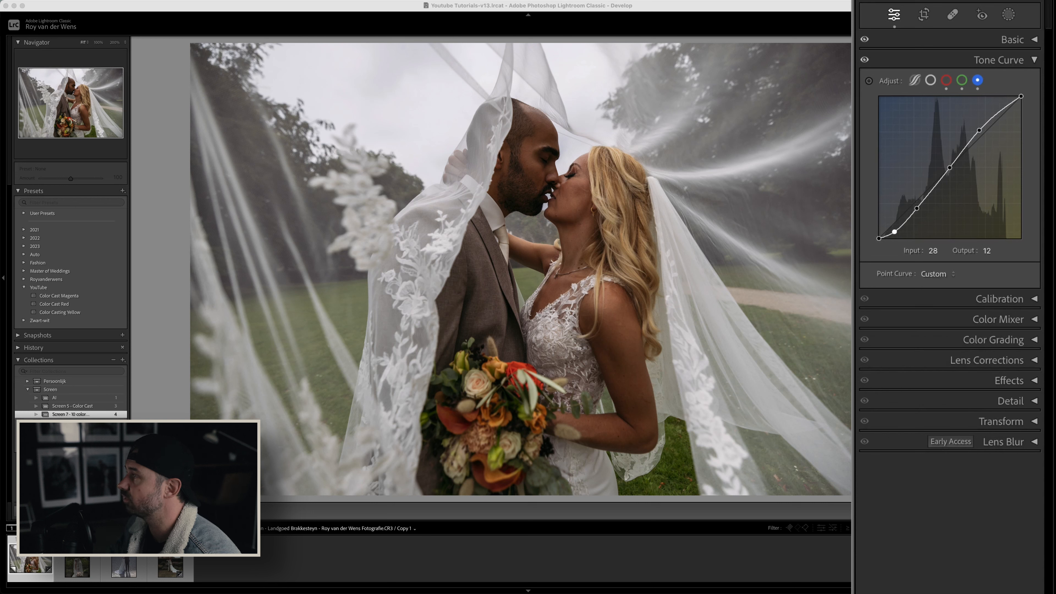
- Add midtone, highlight and shadow points to the combined RGB point curve at inputs 129, 189 and 64
click(931, 80)
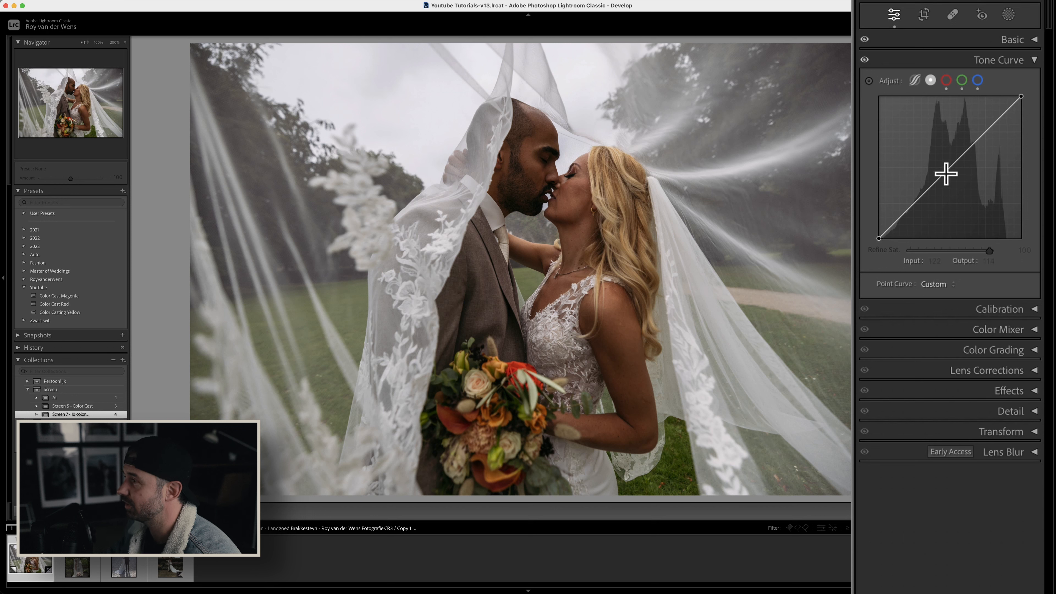
click(952, 166)
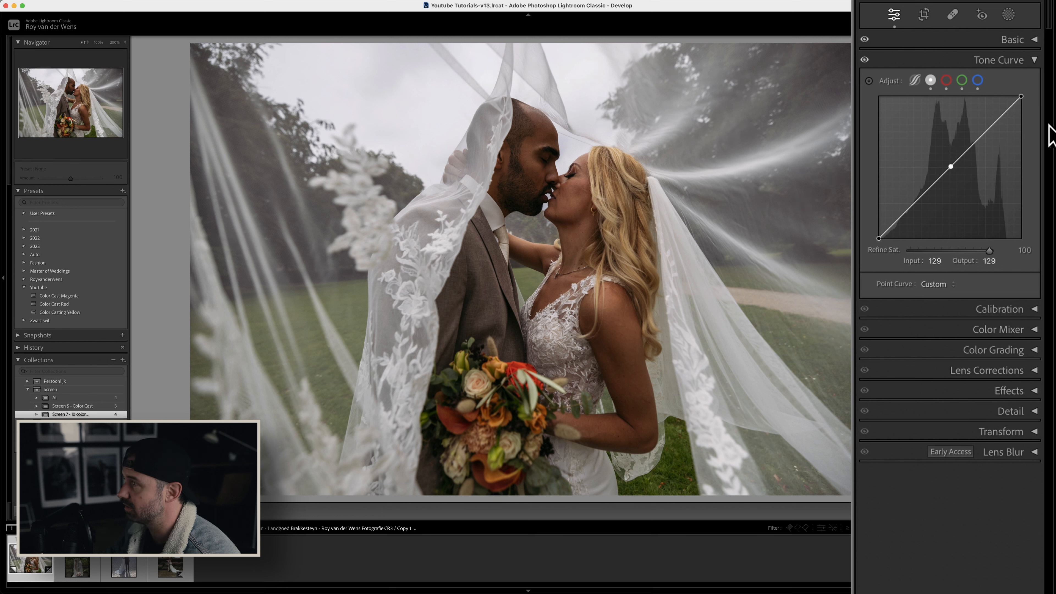
click(984, 133)
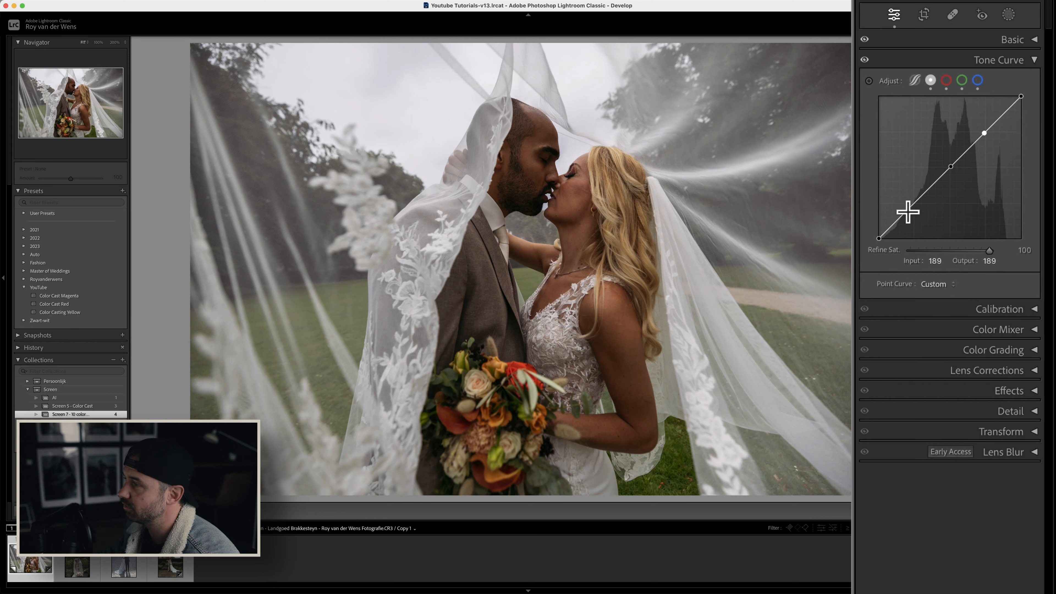
click(913, 204)
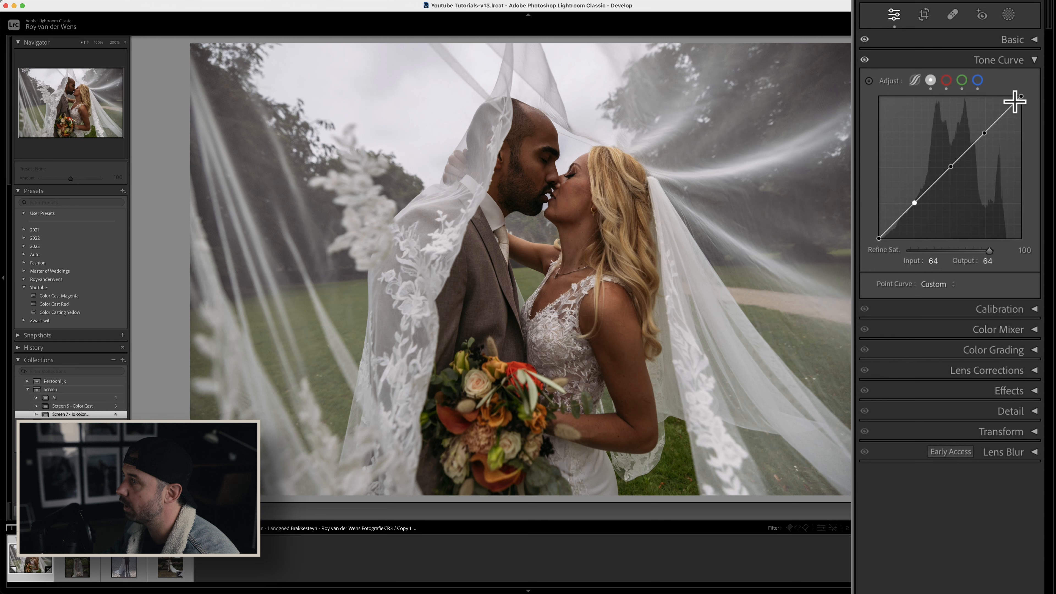
- Lower the RGB curve's white end to output 225 and set its shadow point to input 71, output 59
drag(1019, 99, 1033, 117)
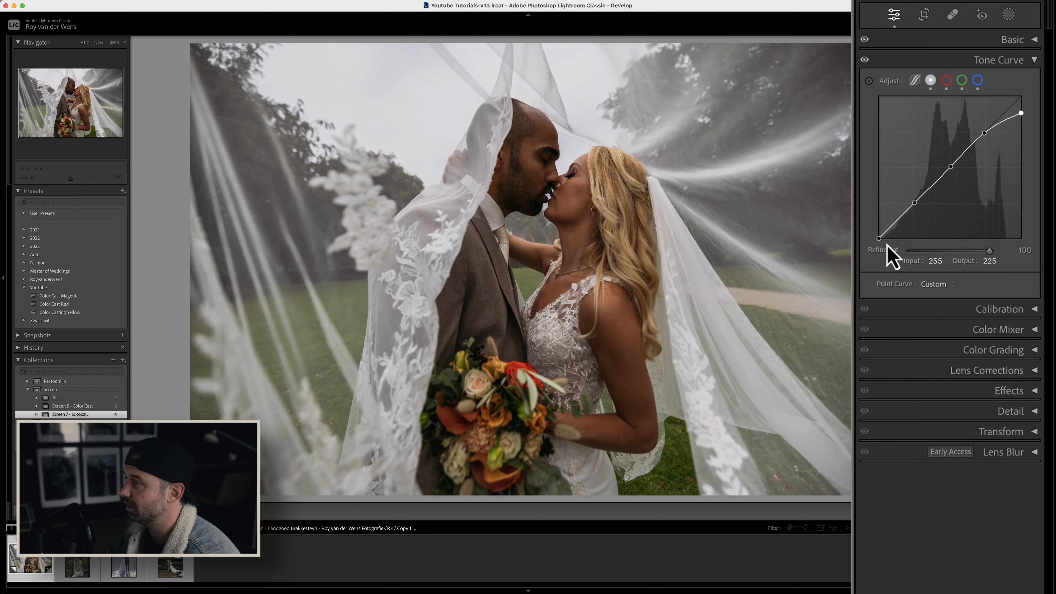
click(915, 204)
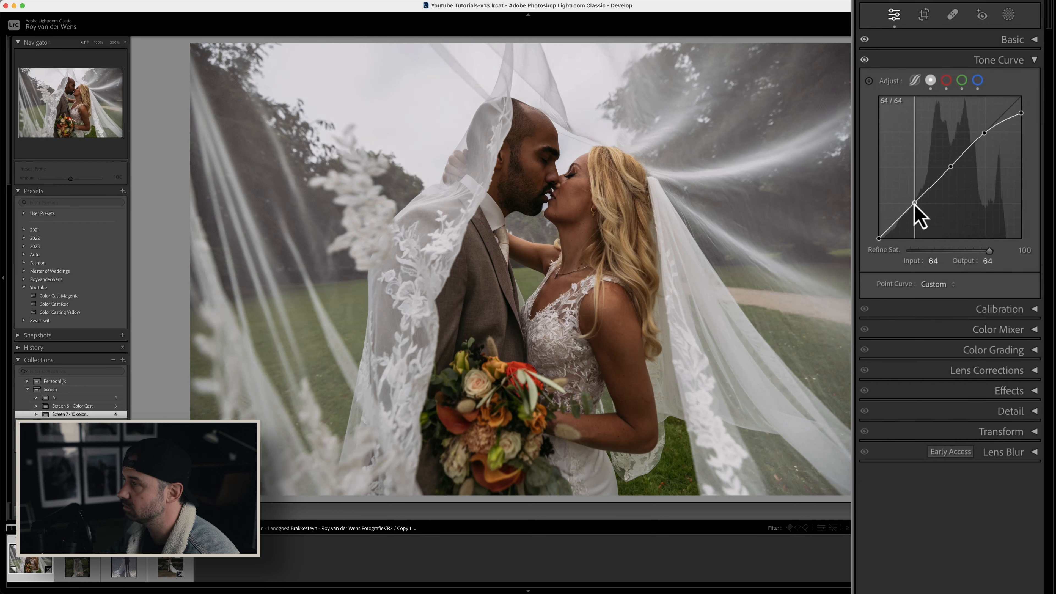
drag(916, 204, 918, 206)
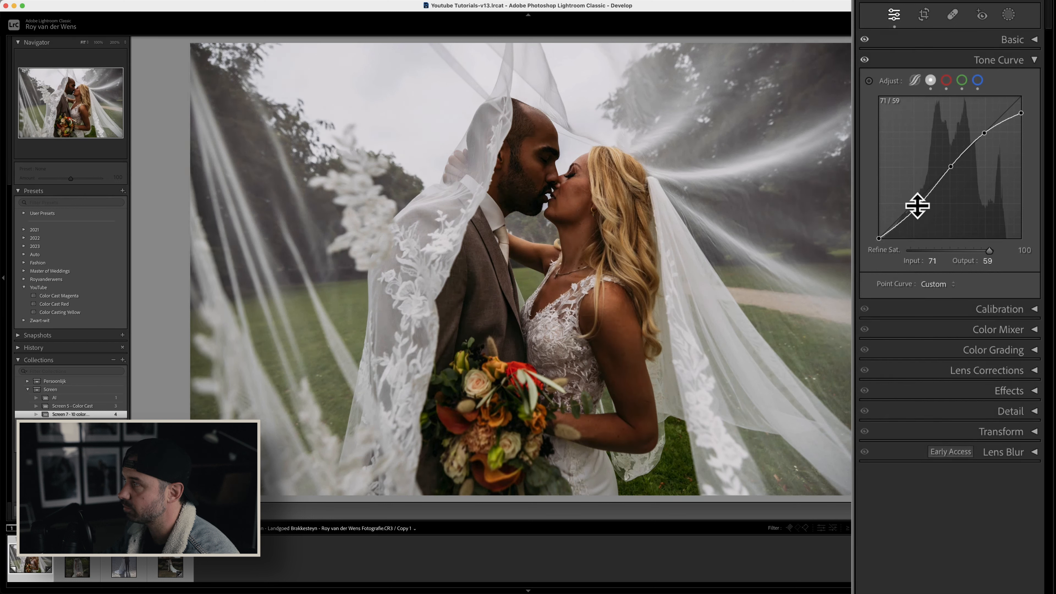
- Lift the RGB curve's black end slightly for faded blacks and switch to the parametric curve
mouse_move(878, 237)
mouse_down()
mouse_move(877, 246)
mouse_move(864, 235)
mouse_move(856, 210)
mouse_move(860, 238)
mouse_move(877, 226)
mouse_up()
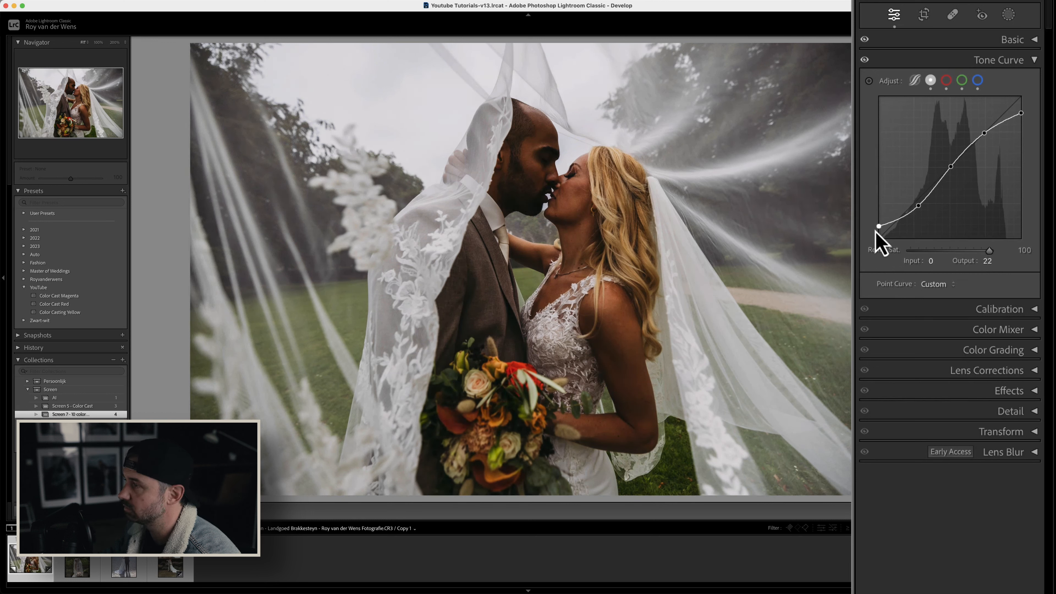
drag(879, 228, 877, 232)
click(916, 80)
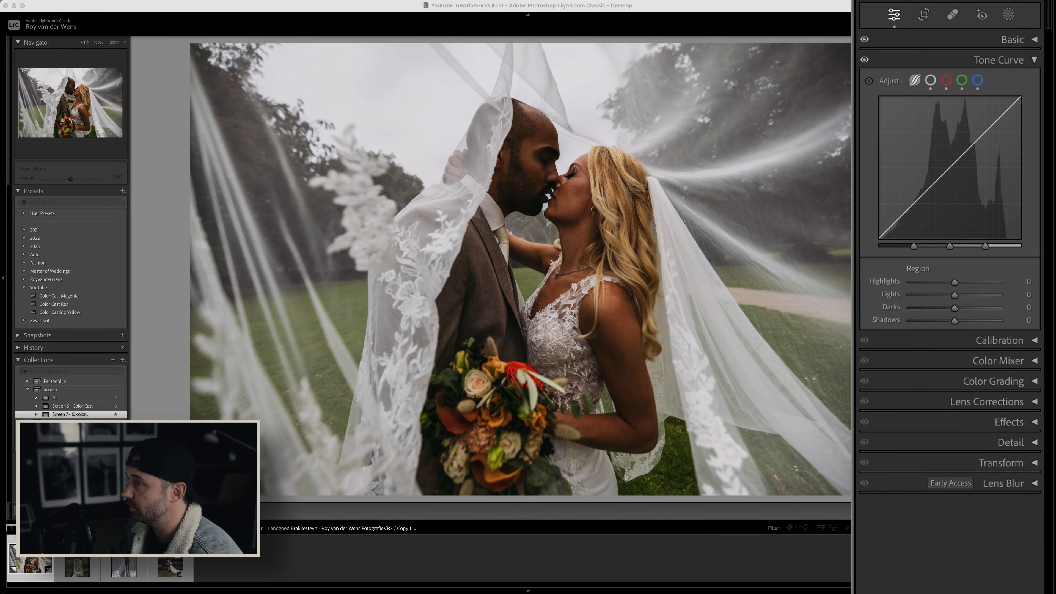
- Check the combined RGB curve, and set the parametric curve's Highlights to -73 and Lights to -13
click(930, 80)
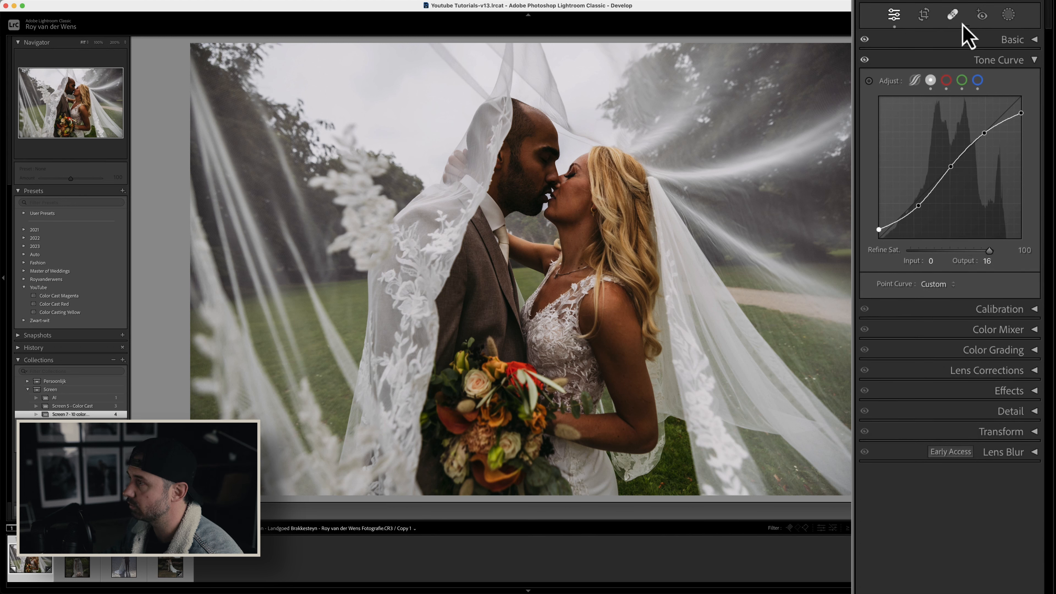
click(915, 81)
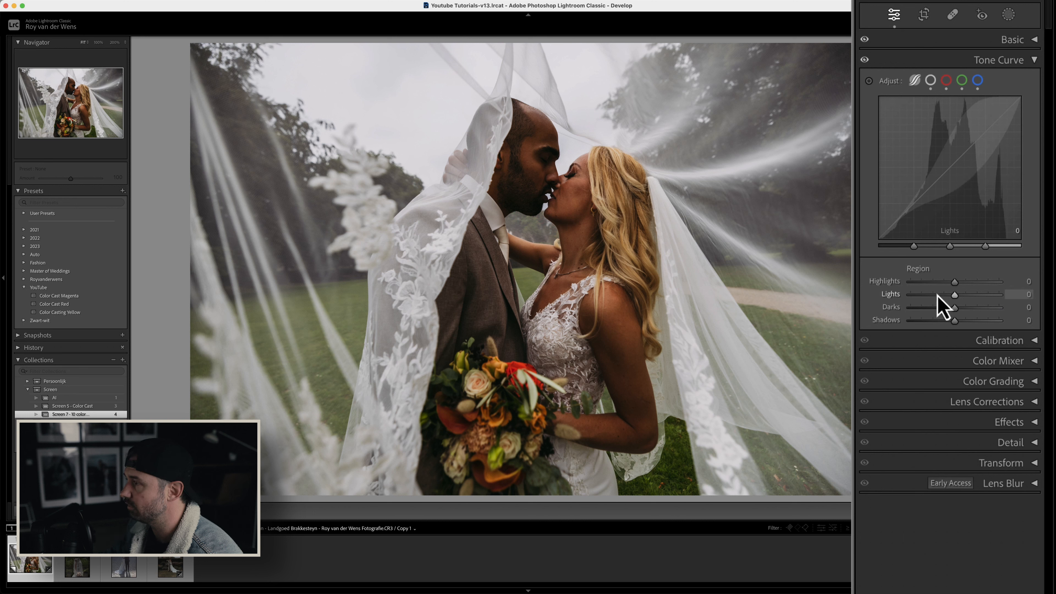
click(1026, 281)
text(-)
key(Return)
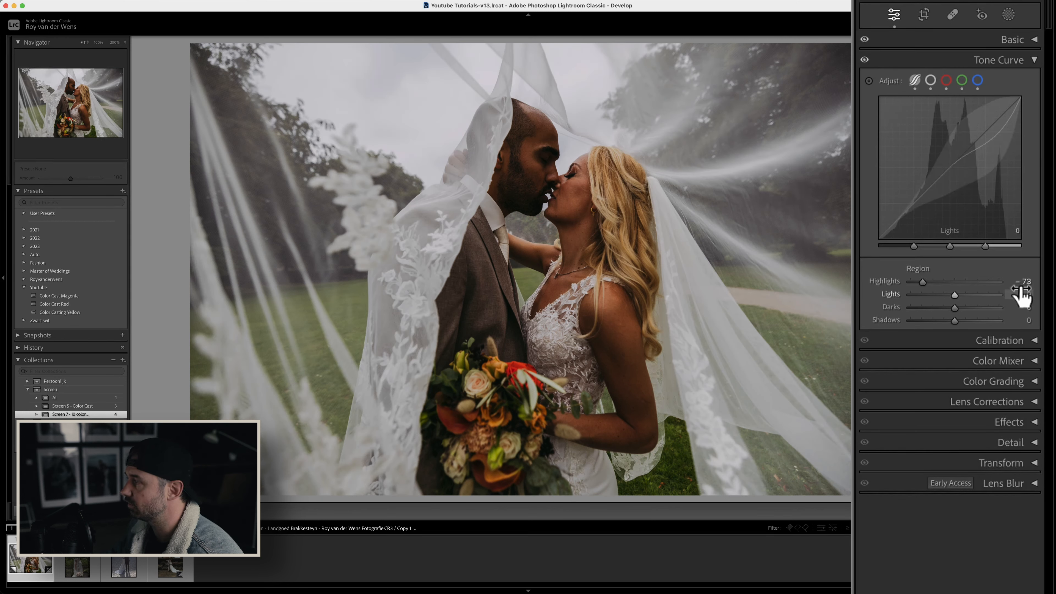
click(1020, 293)
text(-)
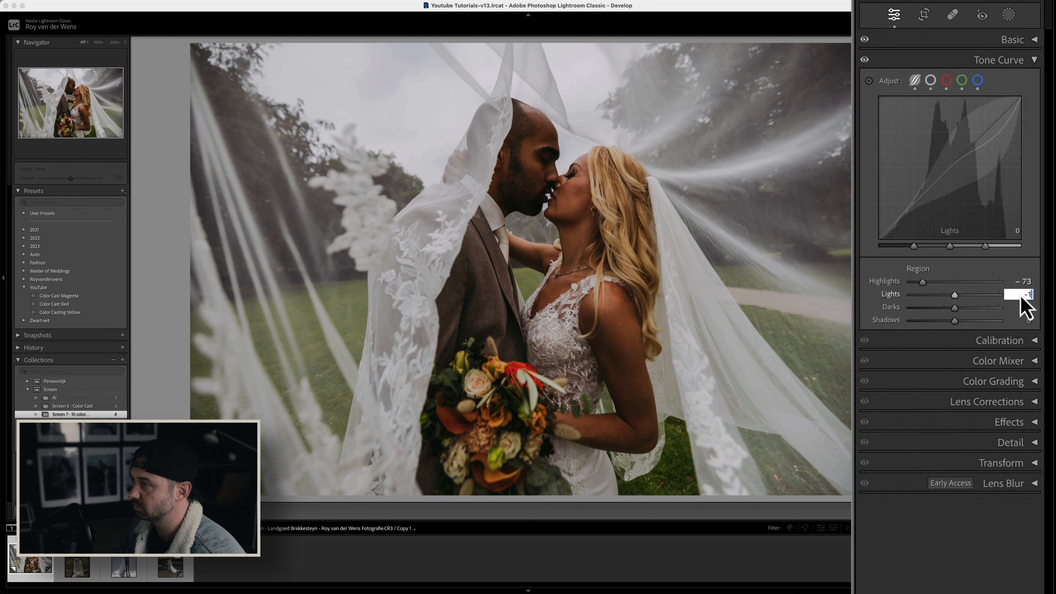
text(13)
key(Return)
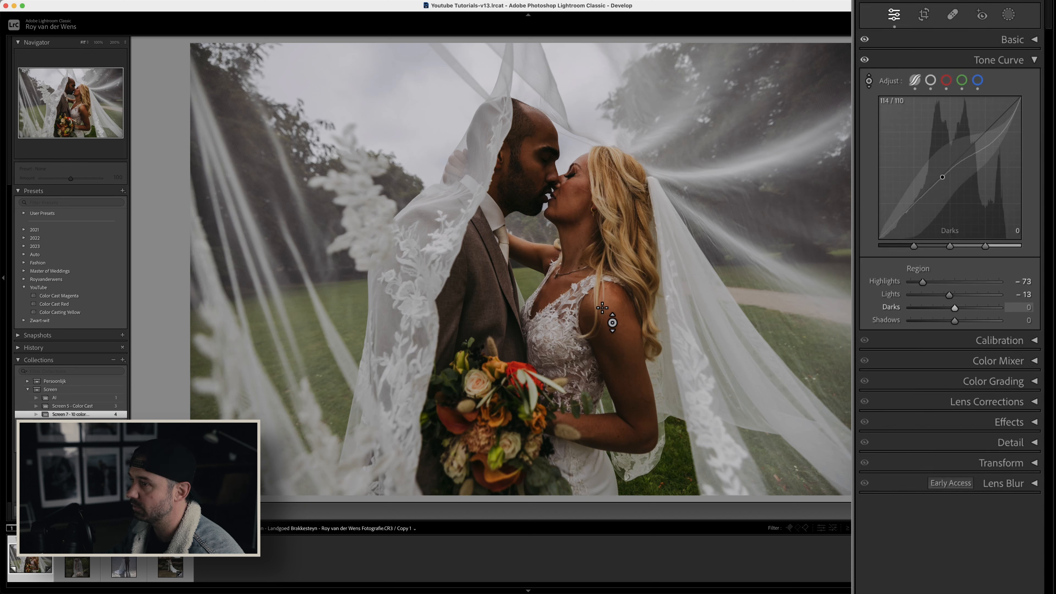
- Use targeted adjustment to raise Darks to +42 on the bride's arm and lower Shadows to -17 on the bouquet
drag(603, 307, 592, 285)
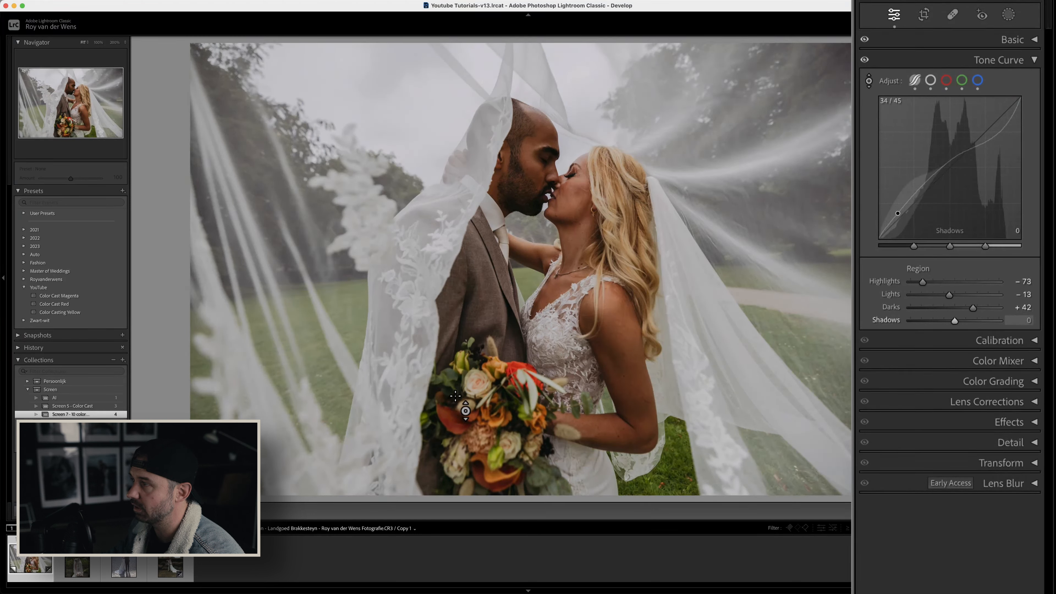
drag(455, 395, 461, 406)
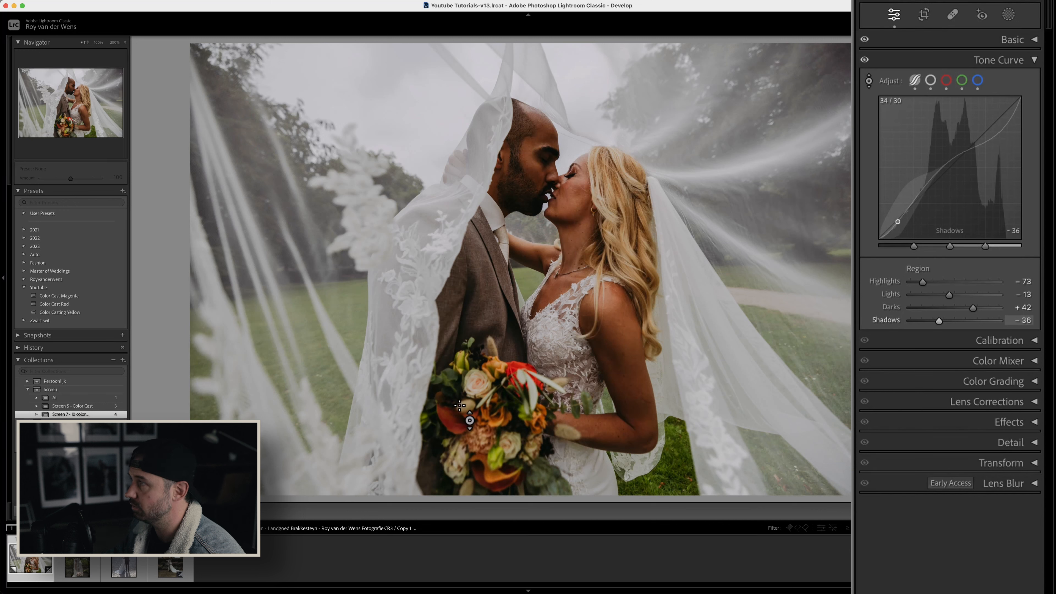
drag(461, 406, 450, 399)
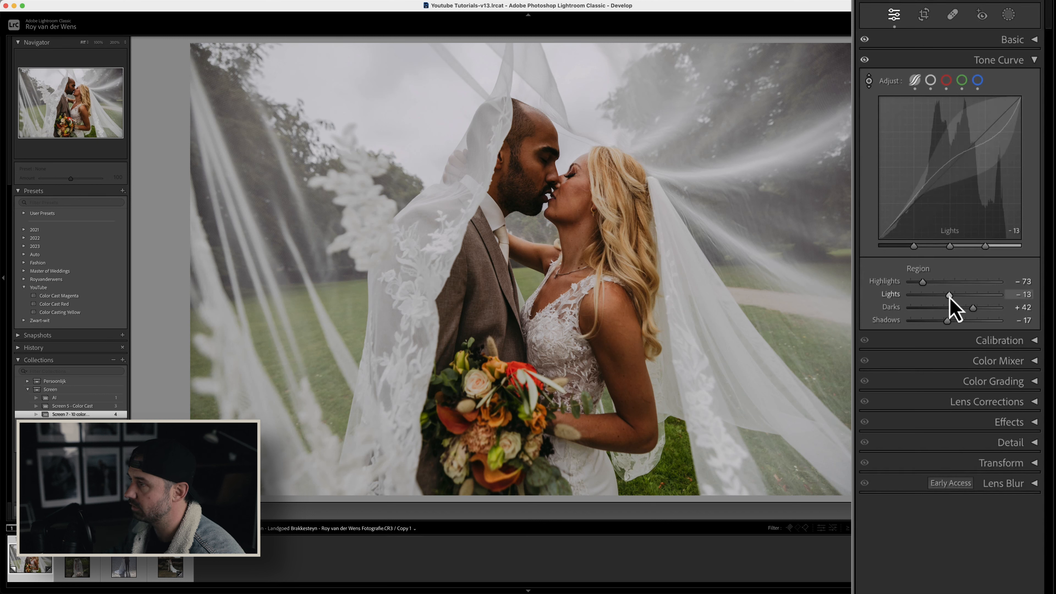
- Set the parametric curve's Lights to -12 and Shadows to -35, and compare the photo with Tone Curve off and on
drag(949, 296, 949, 296)
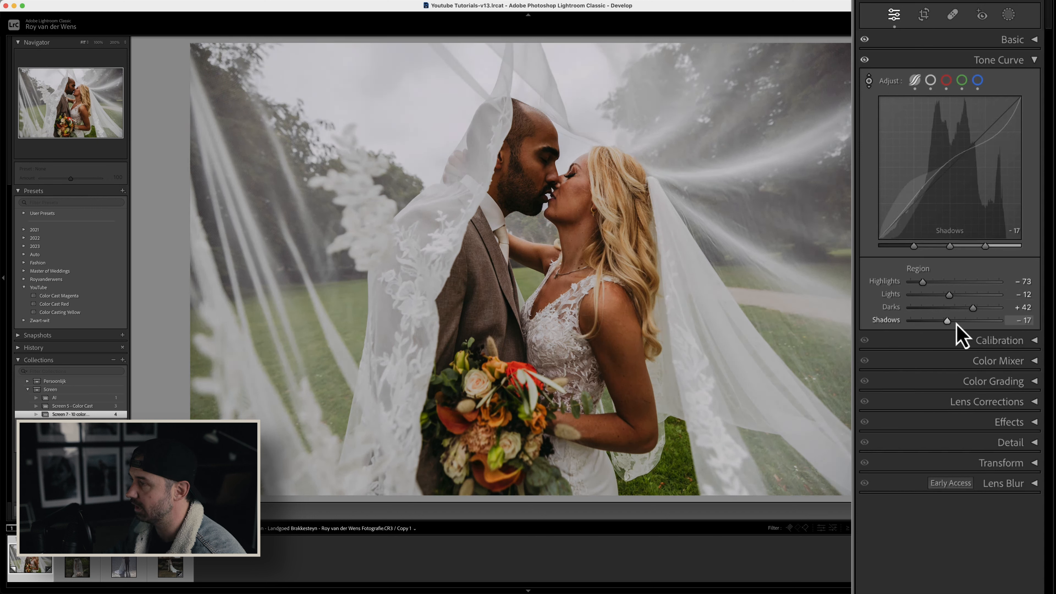
click(1019, 319)
text(-35)
key(Return)
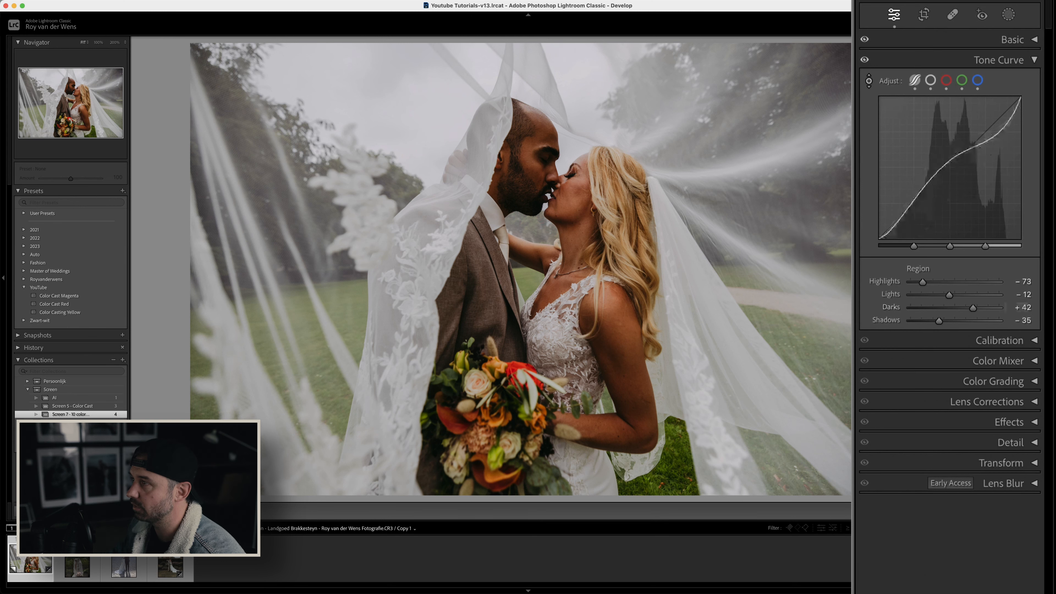
click(865, 60)
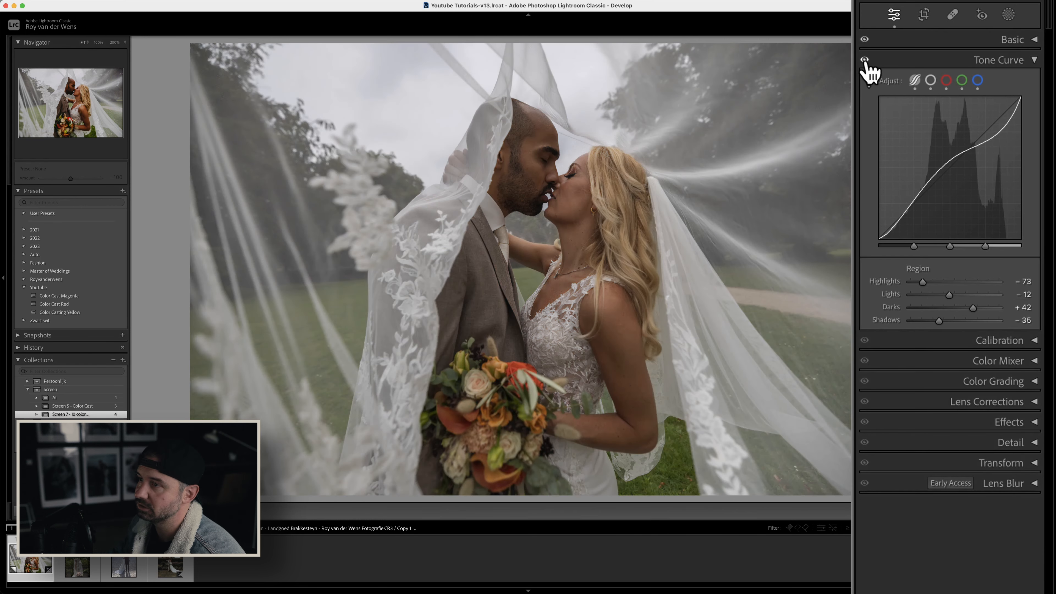
click(865, 60)
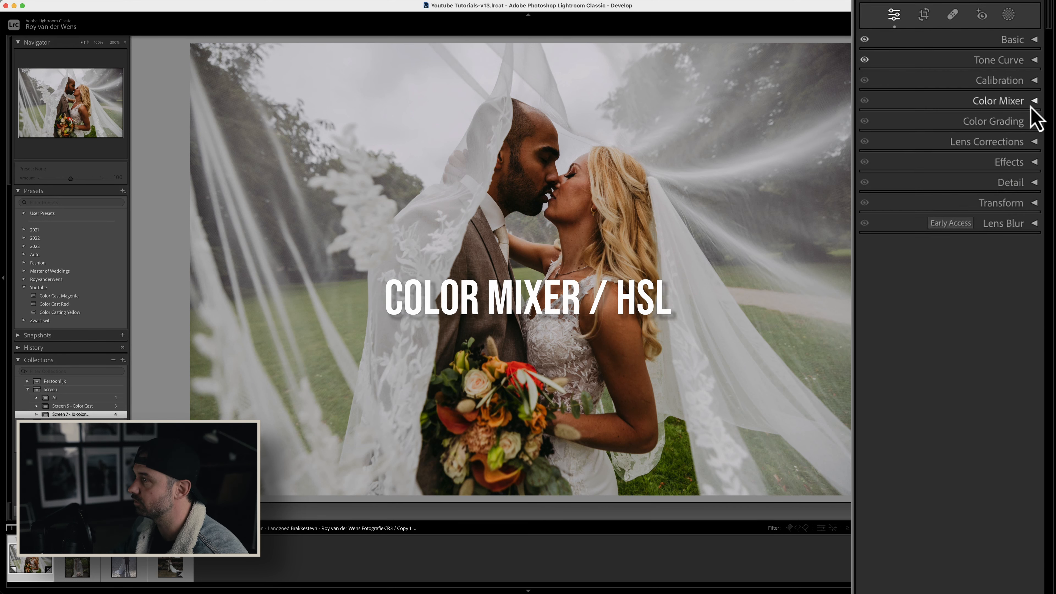
- Open the Color Mixer and compare its Point Color and Mixer views, ending on the HSL mixer
click(1031, 106)
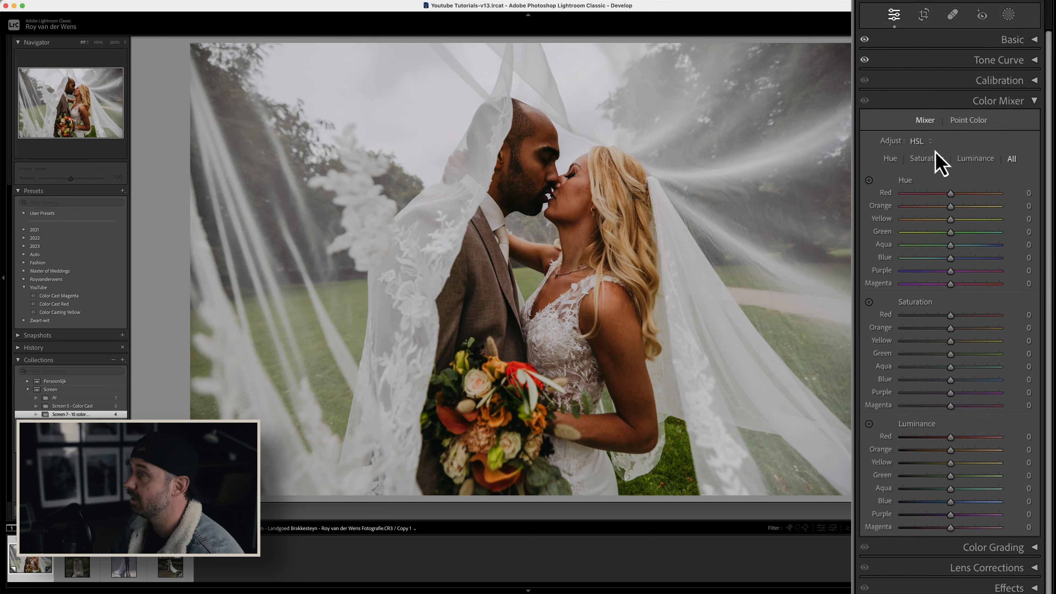
click(968, 121)
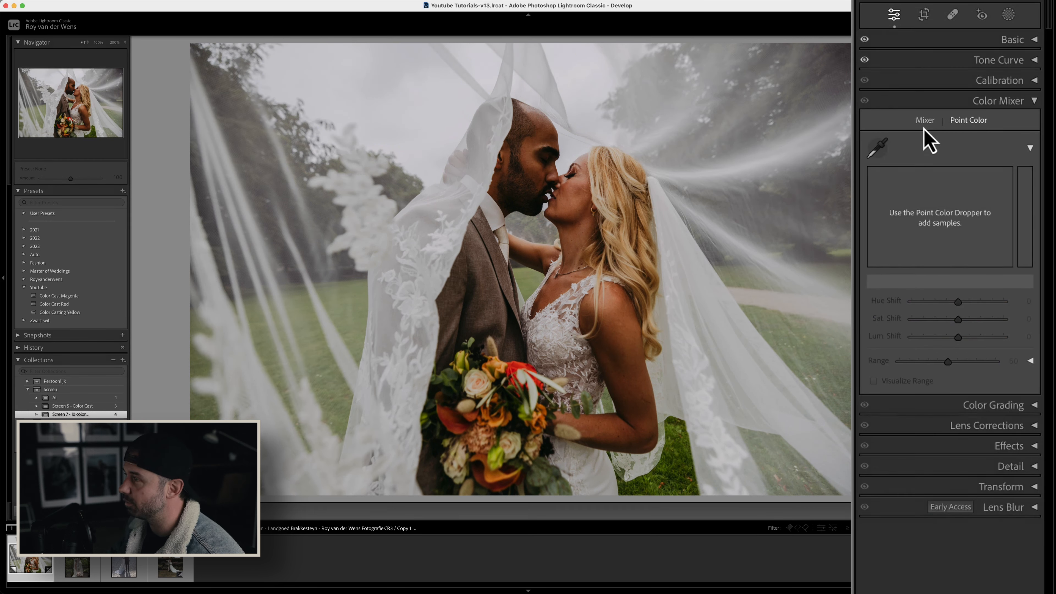
click(924, 121)
click(969, 121)
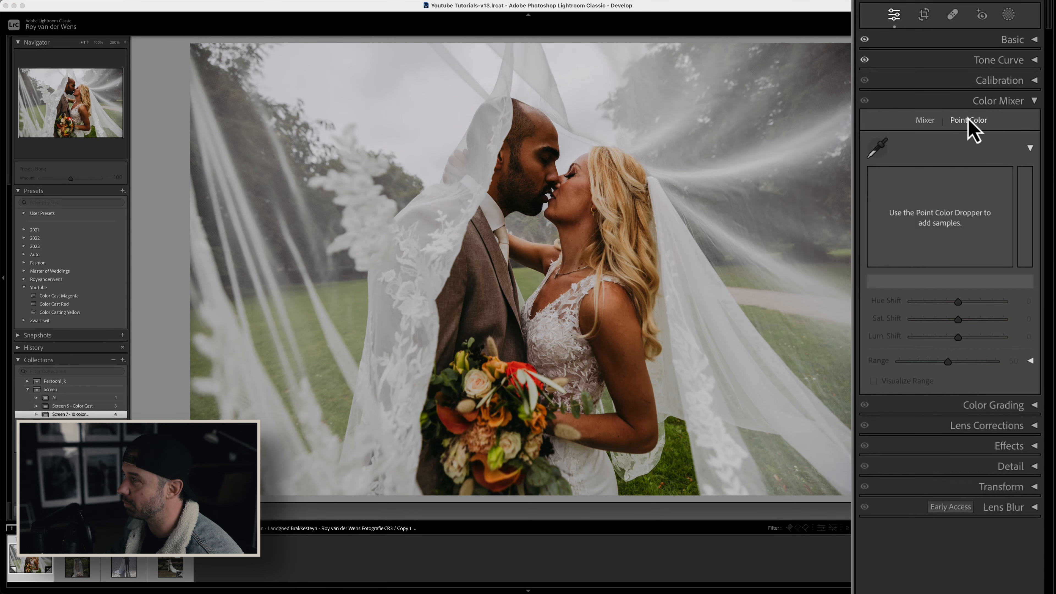
click(923, 121)
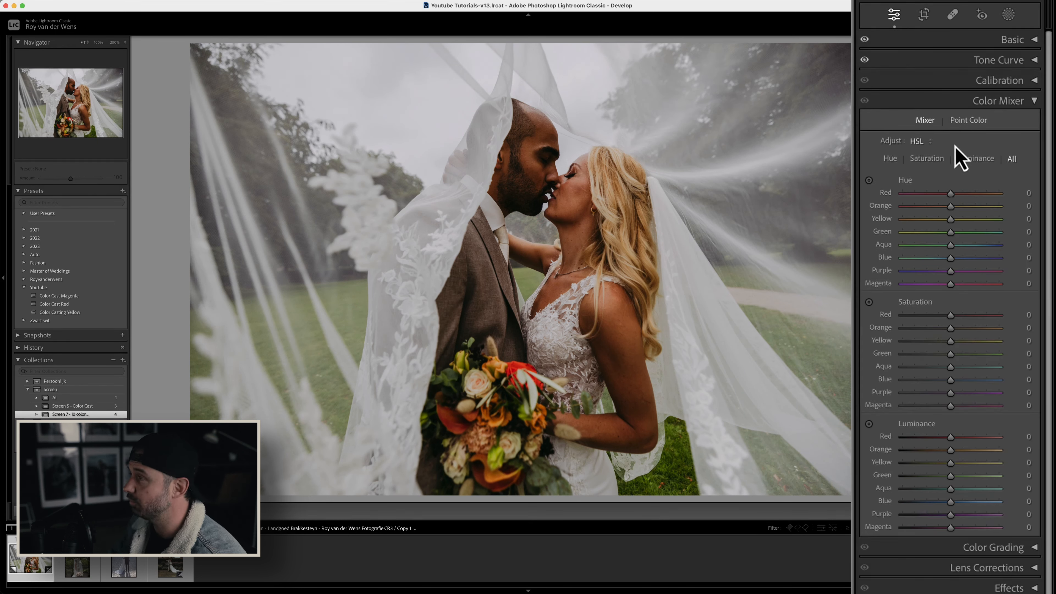
click(967, 121)
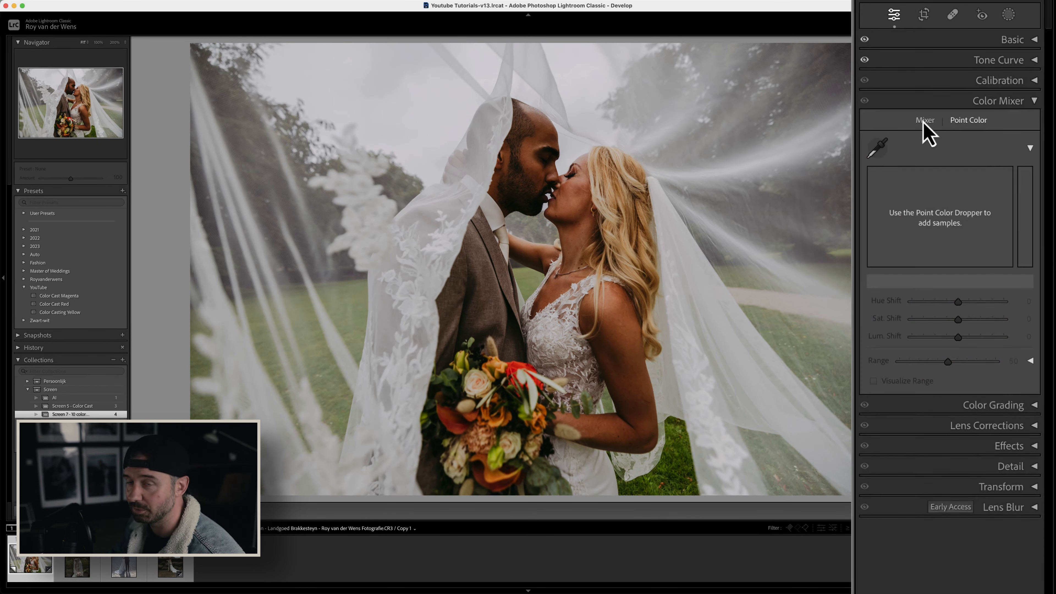
click(925, 121)
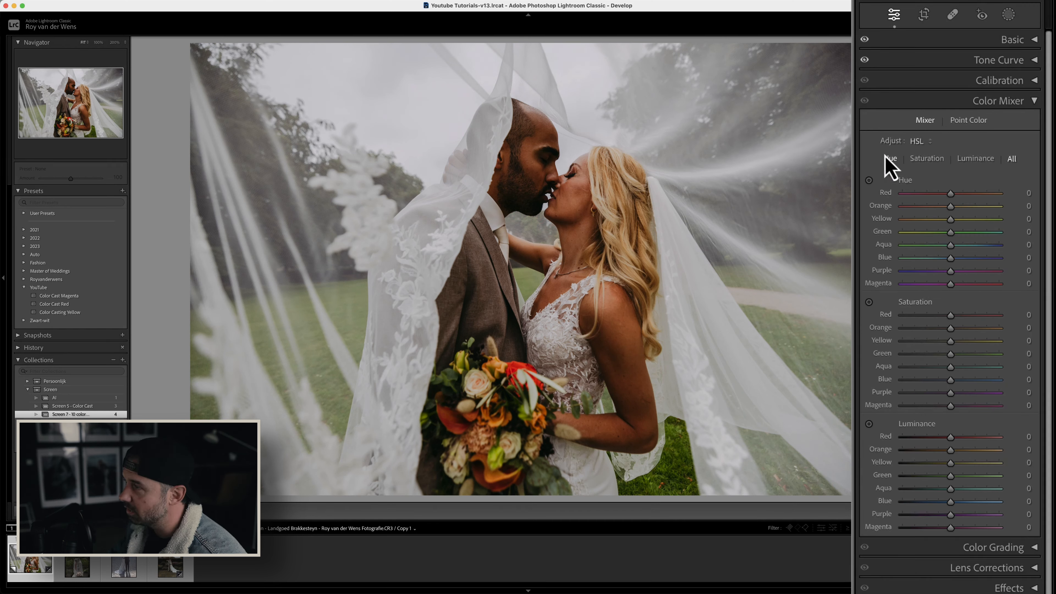
- Try shifting the bride's skin hue by targeted adjustment to Orange -46 and Red -1, and undo it
click(869, 179)
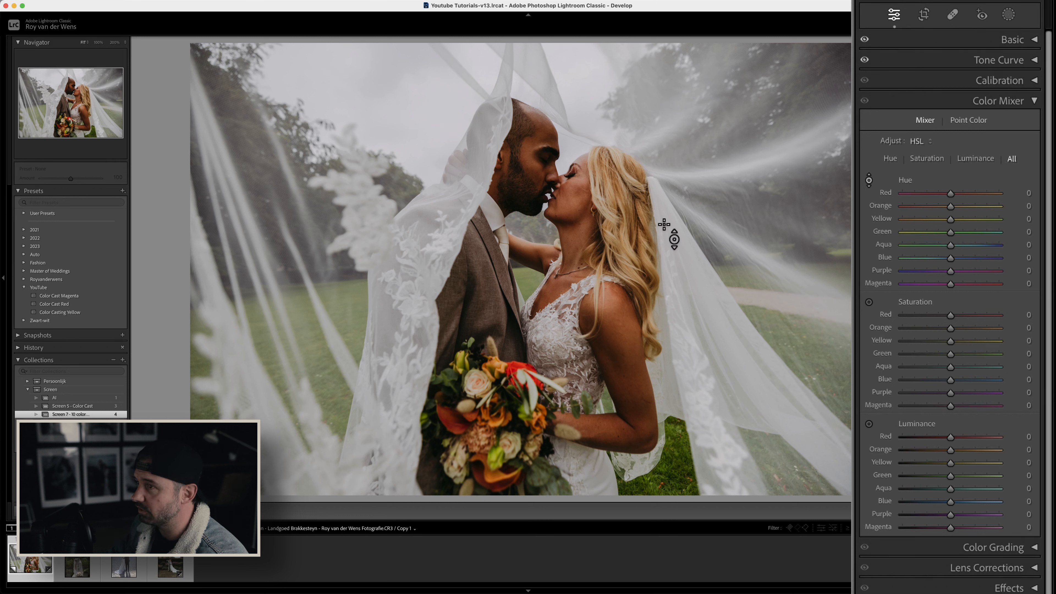
mouse_move(577, 207)
mouse_down()
mouse_move(579, 233)
mouse_move(571, 190)
mouse_move(568, 198)
mouse_up()
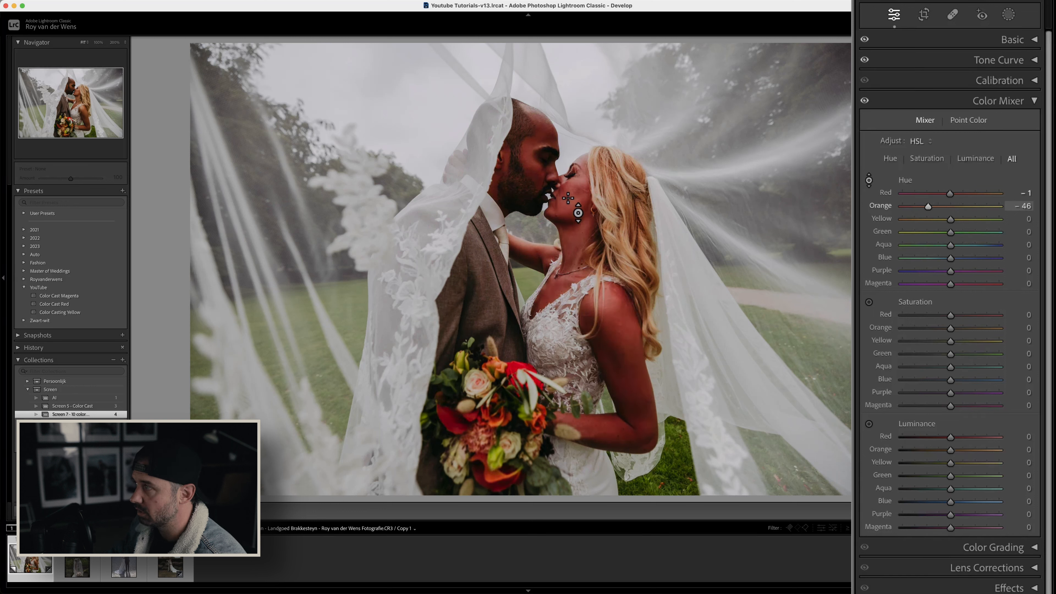
key(super+z)
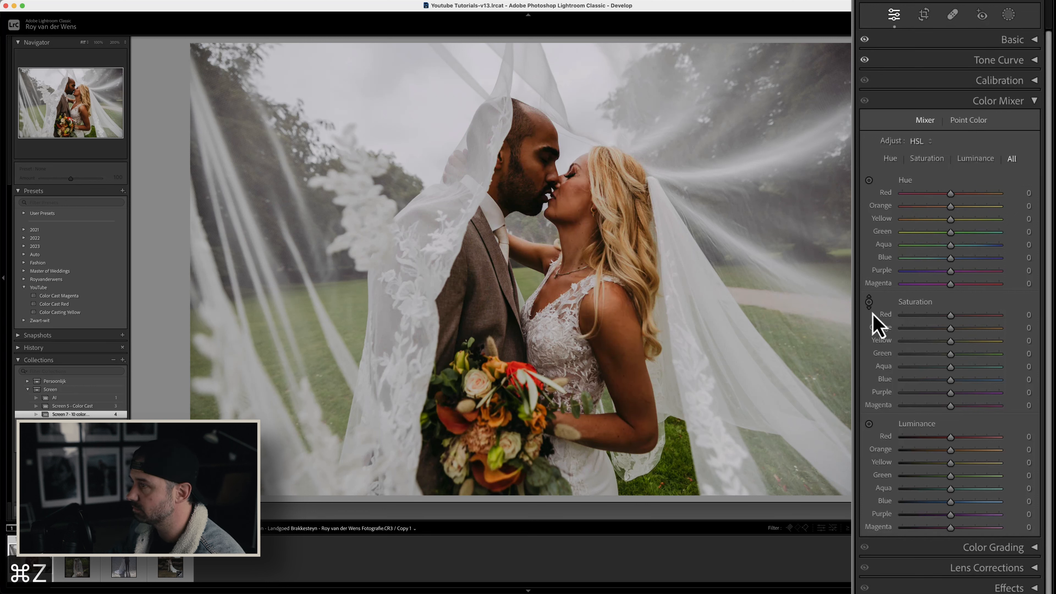
- Shift the grass hue by targeted adjustment to Yellow -33 and Green -76, and set the Red hue to -8
click(869, 180)
mouse_move(846, 367)
mouse_down()
mouse_move(850, 397)
mouse_move(849, 385)
mouse_up()
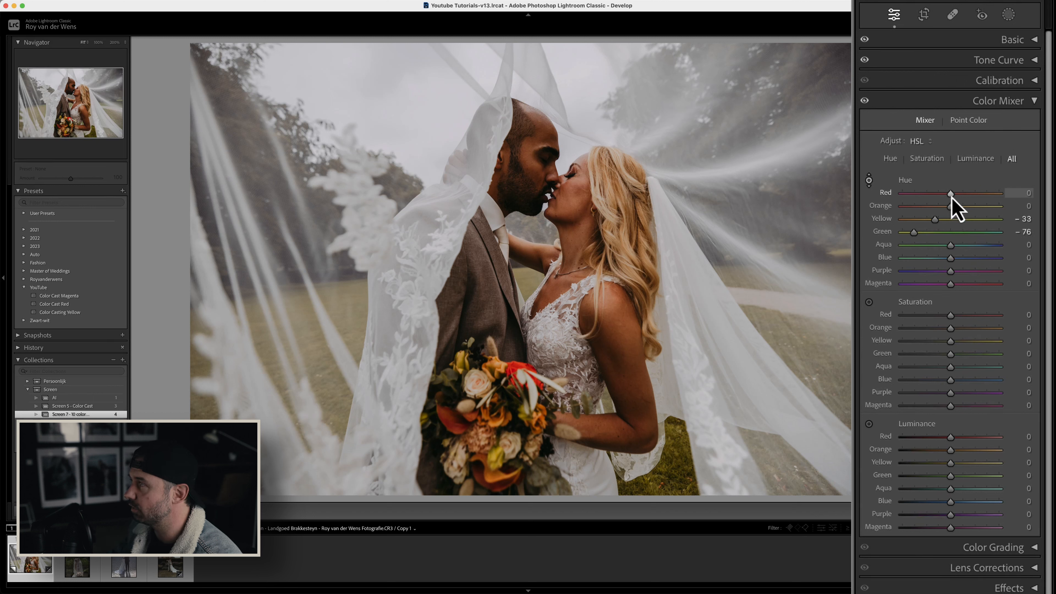
drag(951, 195, 949, 195)
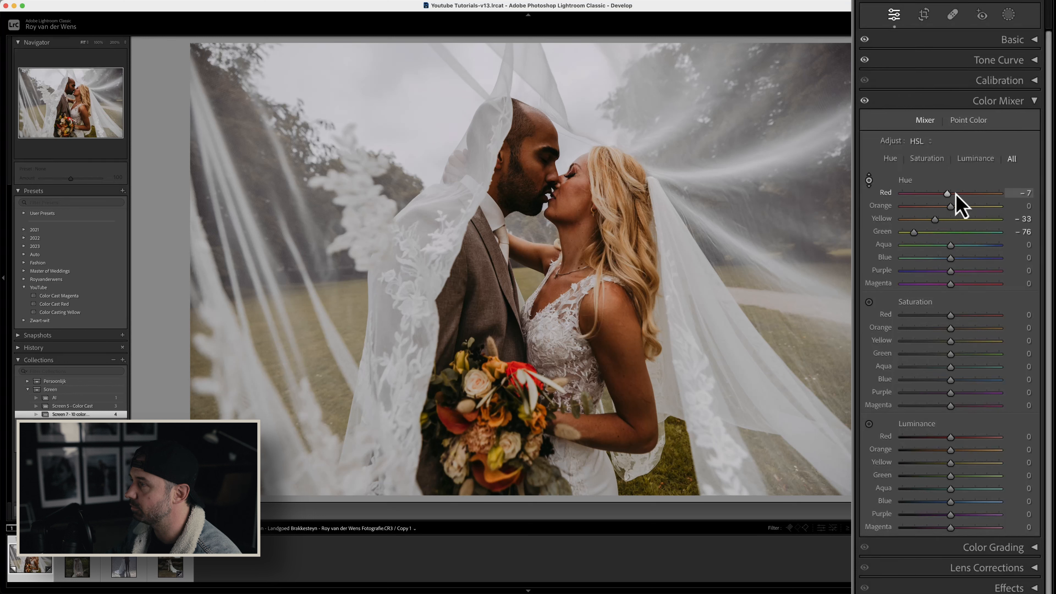
click(1020, 192)
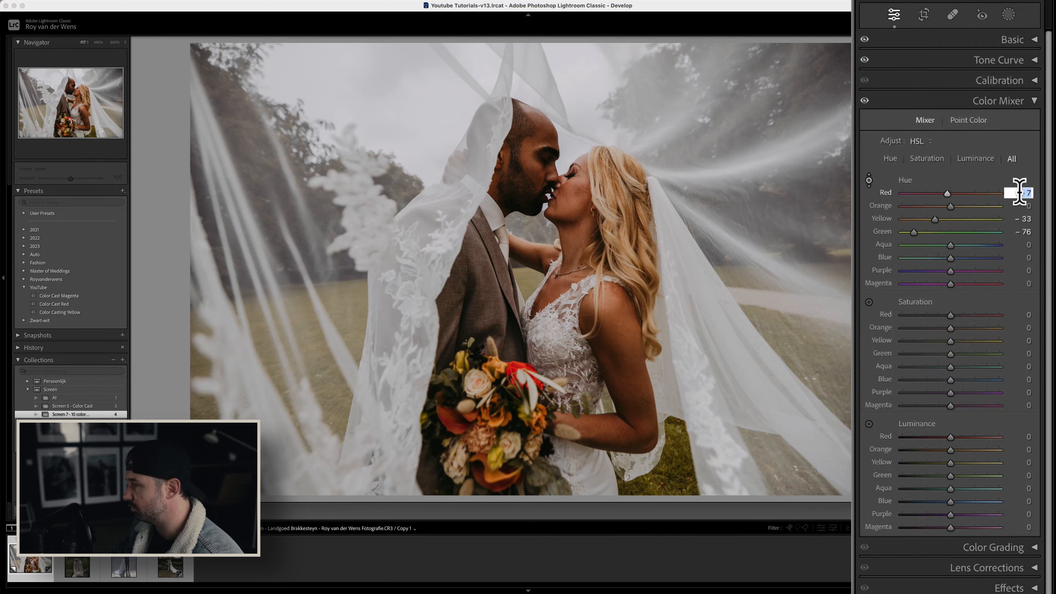
key(Down)
key(Return)
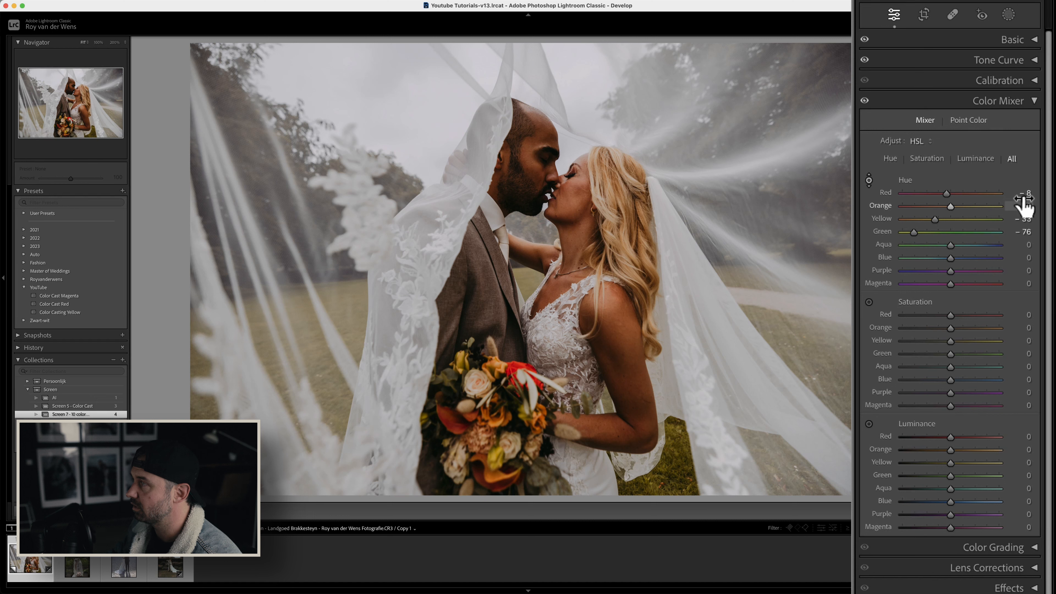
- Try an Orange hue of -5 and reset that hue to its default
click(1024, 205)
text(-)
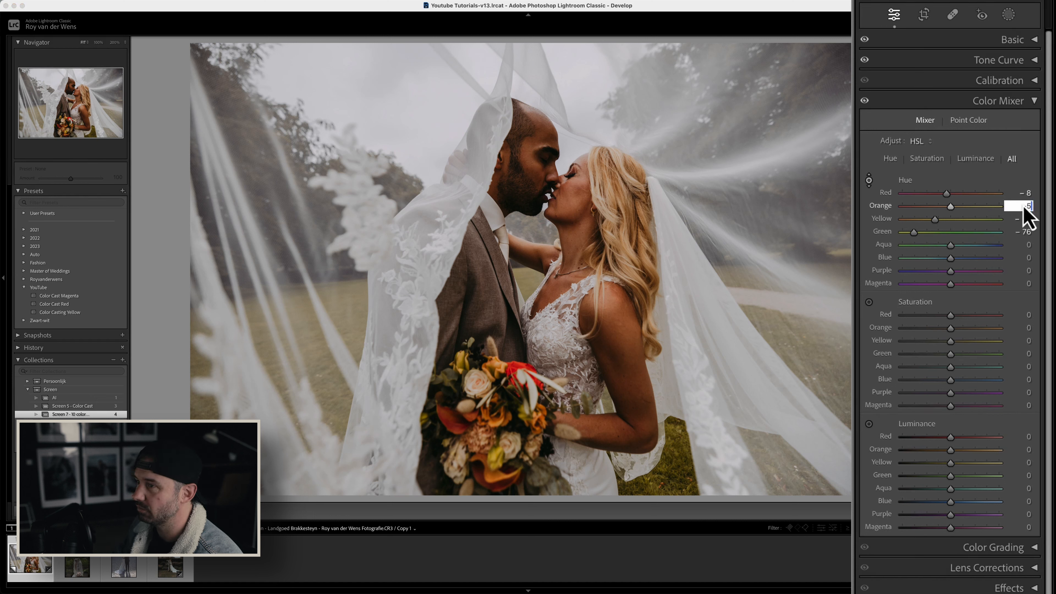
text(5)
key(Return)
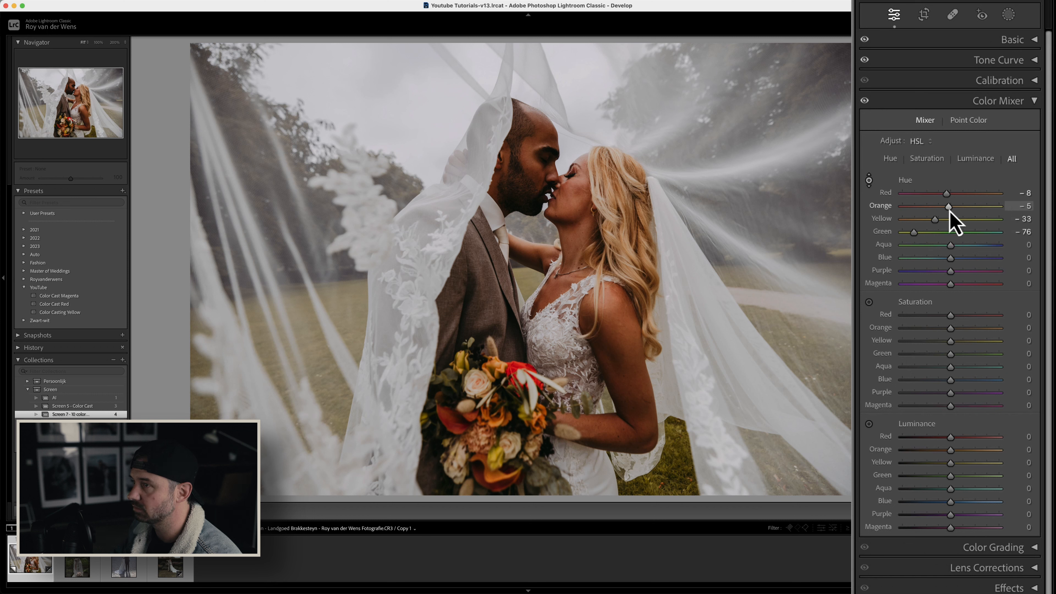
double_click(949, 208)
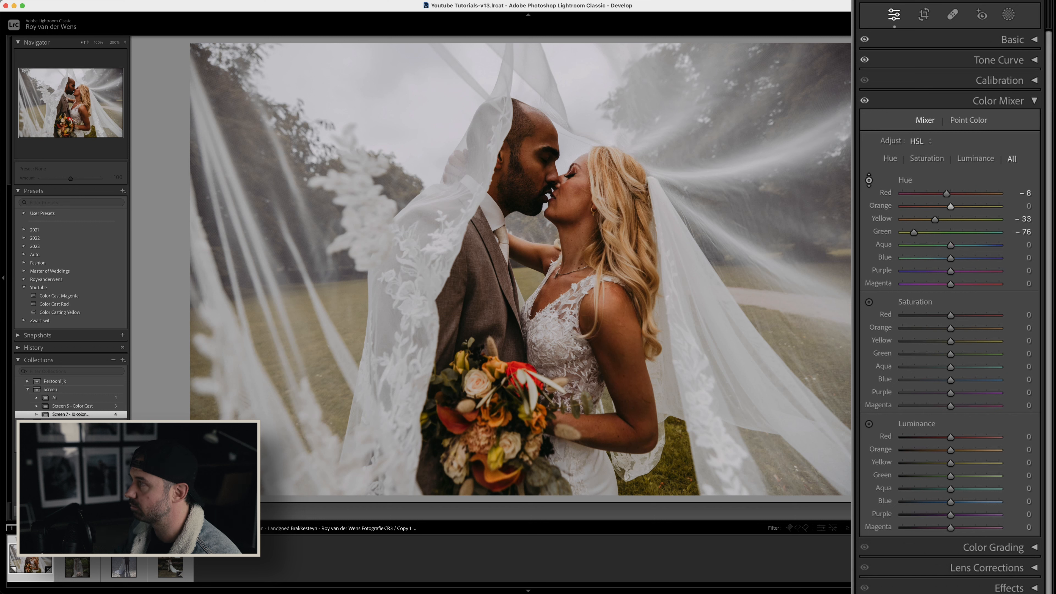
- Set the Yellow hue to -30 and the Aqua hue to -17
click(1019, 219)
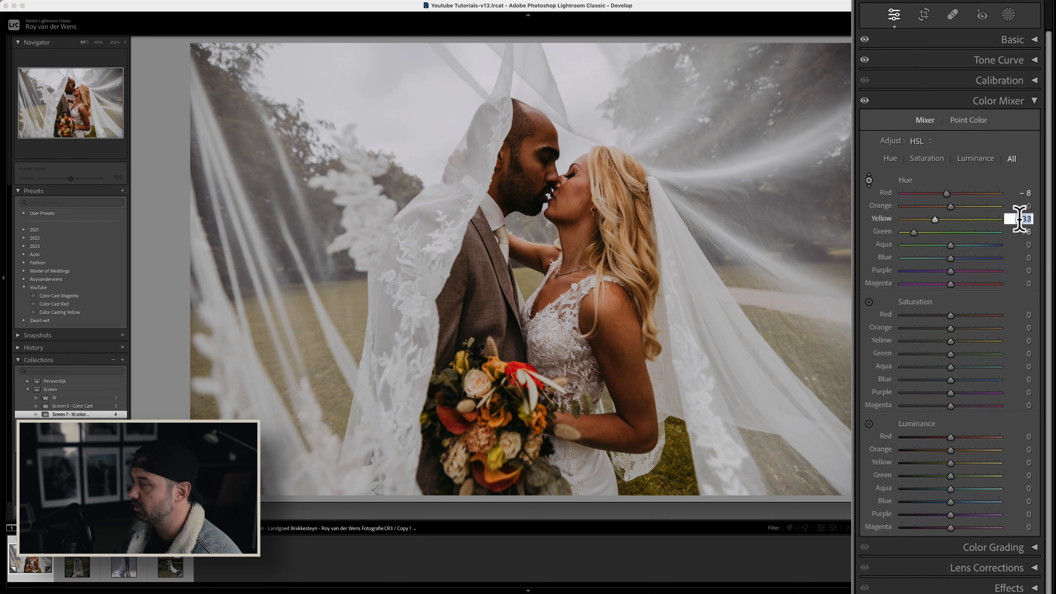
text(- )
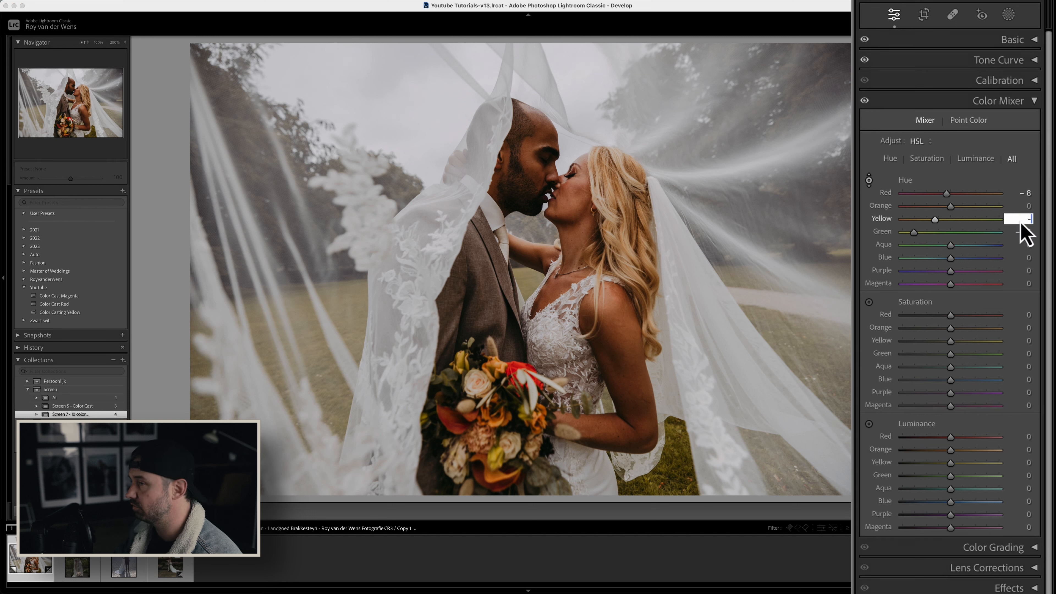
text(30)
key(Return)
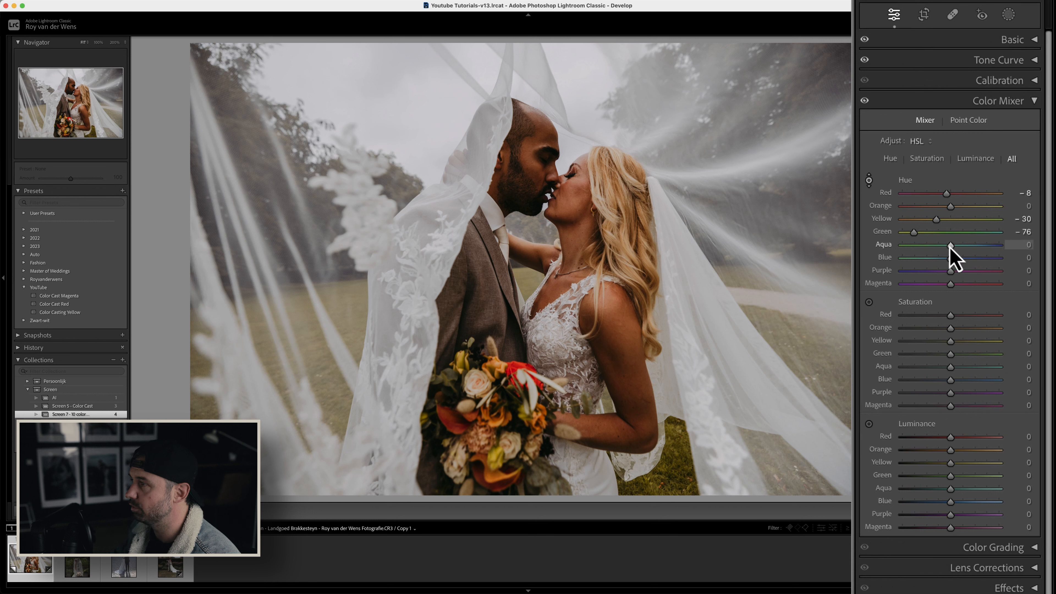
mouse_move(950, 247)
mouse_down()
mouse_move(936, 248)
mouse_move(945, 247)
mouse_up()
- Set the saturation of Red to +14, Orange to +11, Yellow to -46, Green to -52 and Aqua to -17
scroll(985, 271, down, 3)
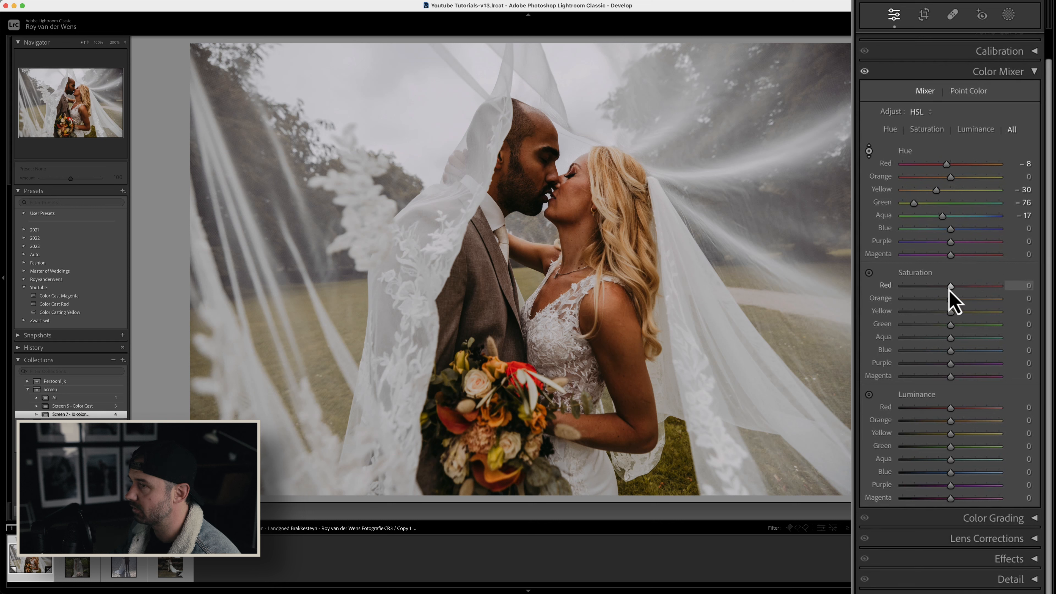
mouse_move(951, 287)
mouse_down()
mouse_move(967, 286)
mouse_move(939, 286)
mouse_move(981, 286)
mouse_move(923, 286)
mouse_move(959, 287)
mouse_up()
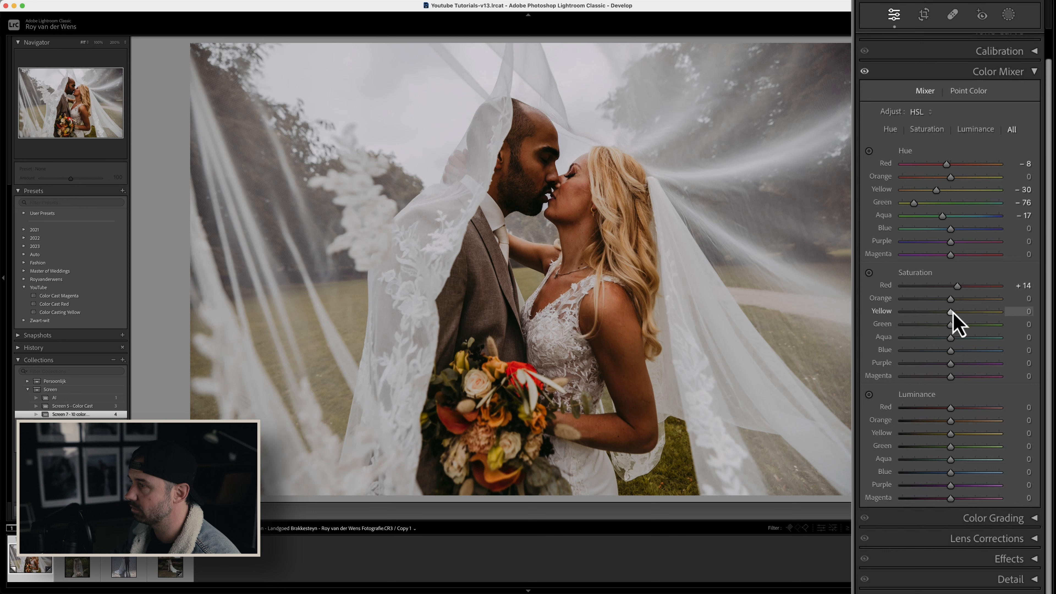
mouse_move(953, 301)
mouse_down()
mouse_move(975, 301)
mouse_move(959, 299)
mouse_up()
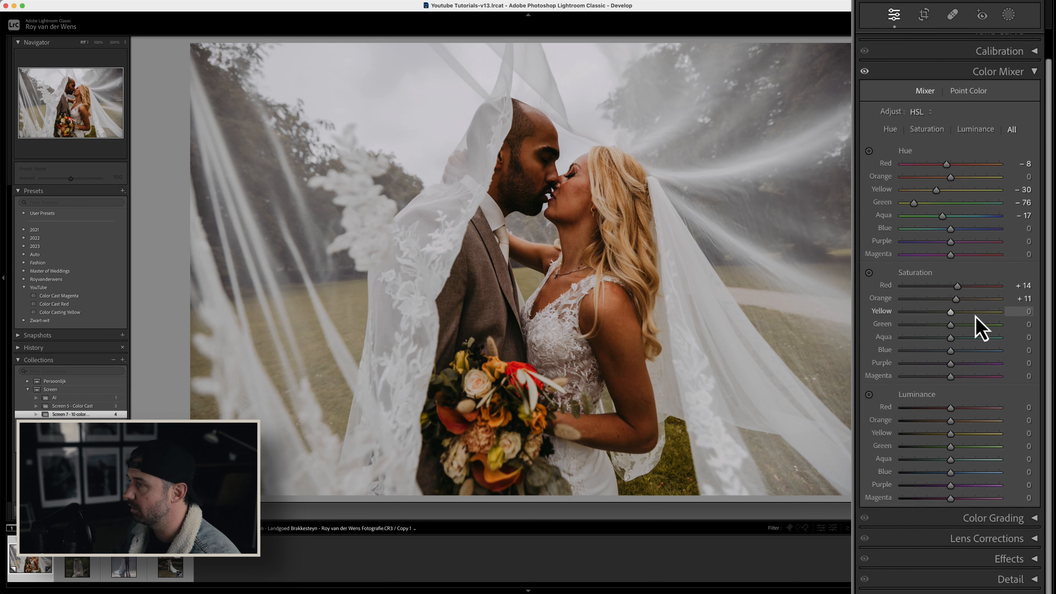
drag(951, 319, 942, 341)
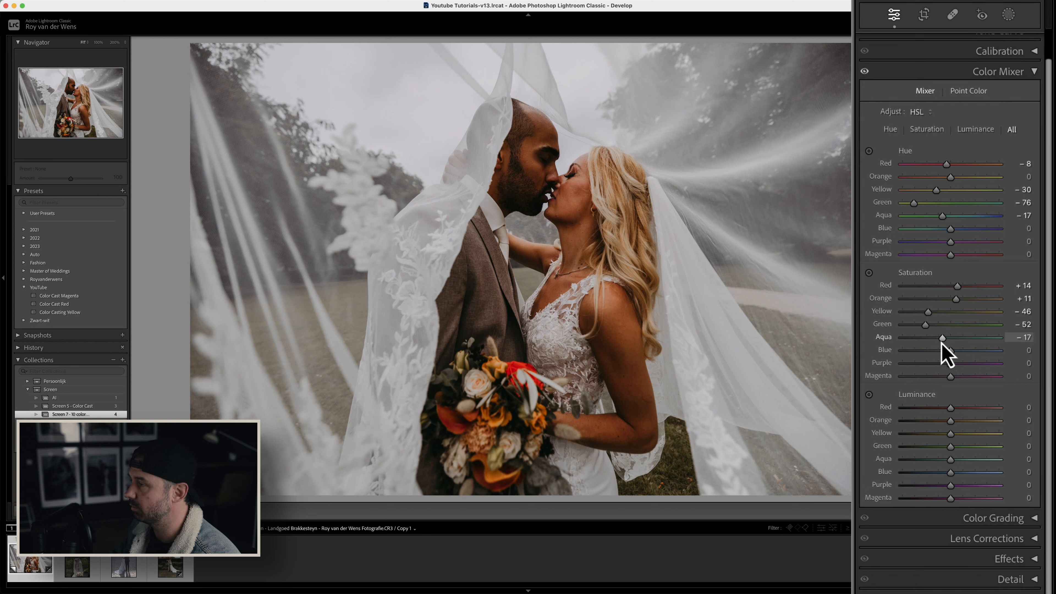
- Try an Aqua saturation of -26 in the Color Mixer
click(1024, 338)
text(-26)
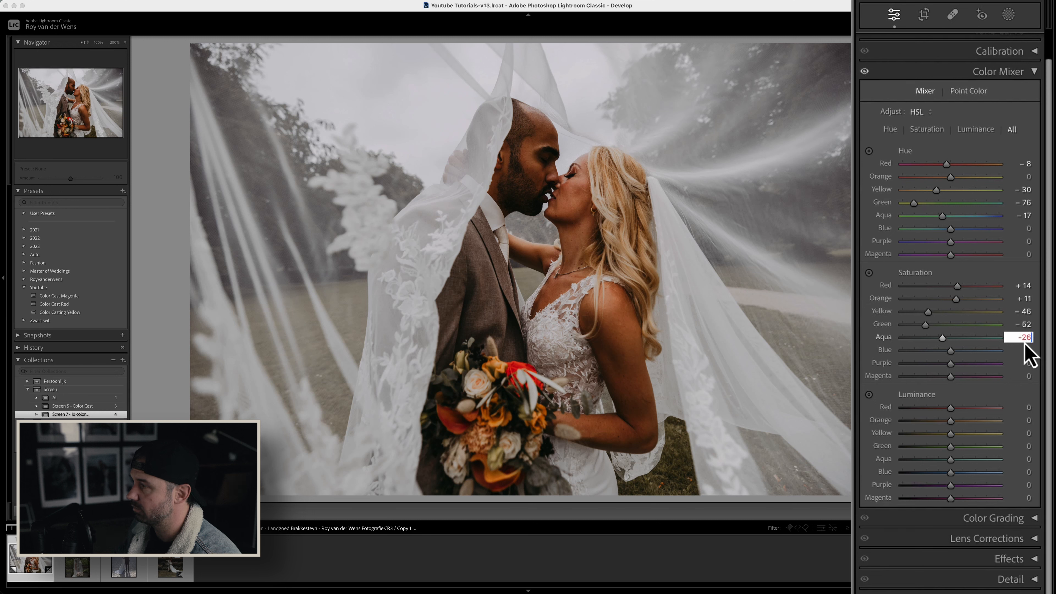
key(Return)
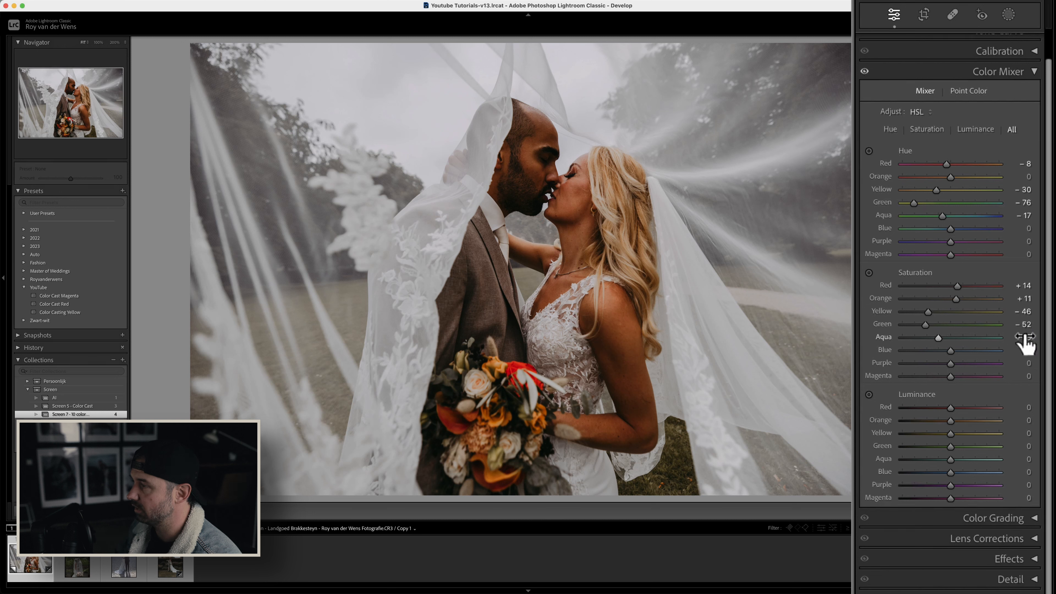
- Set the Blue saturation to -25 and return the Aqua saturation to 0
click(1026, 350)
text(-25)
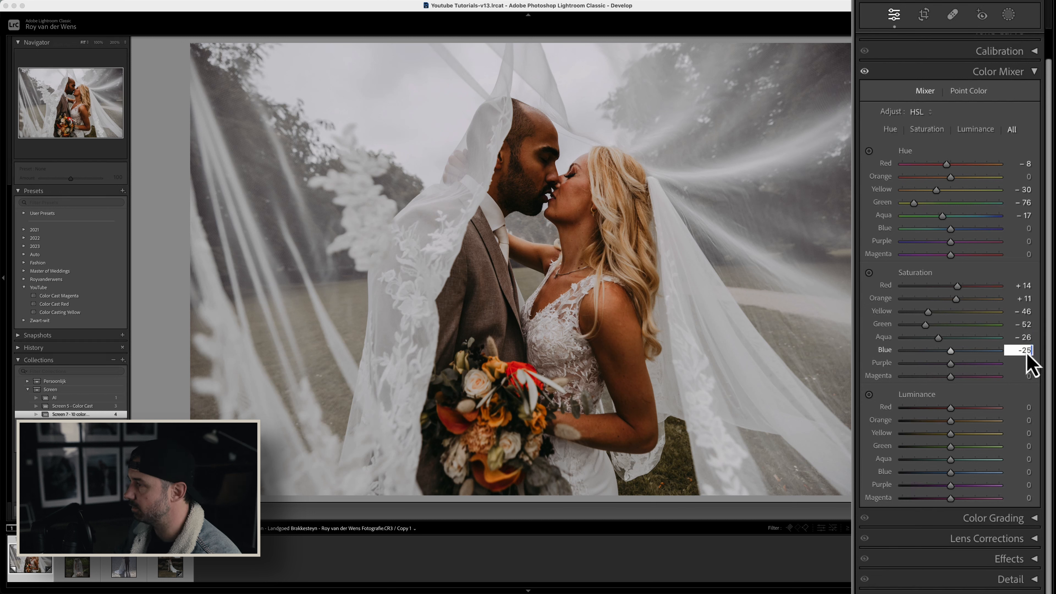
key(Return)
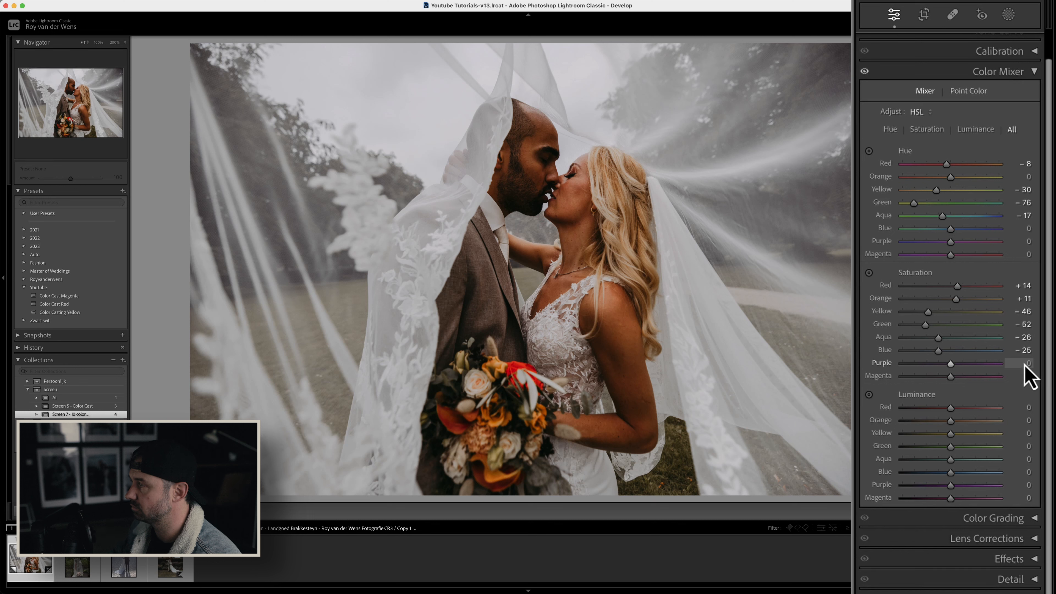
click(1020, 337)
text(0)
key(Return)
- Set the Purple and Magenta saturation to -25 each
click(1022, 363)
text(-25)
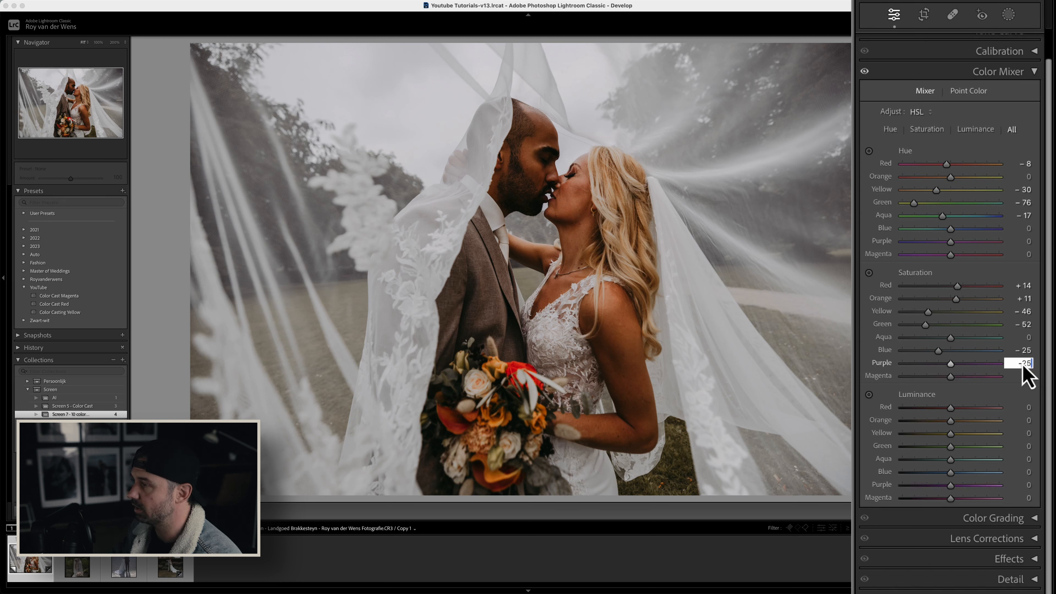
key(Return)
click(1028, 376)
text(-)
text(25)
key(Return)
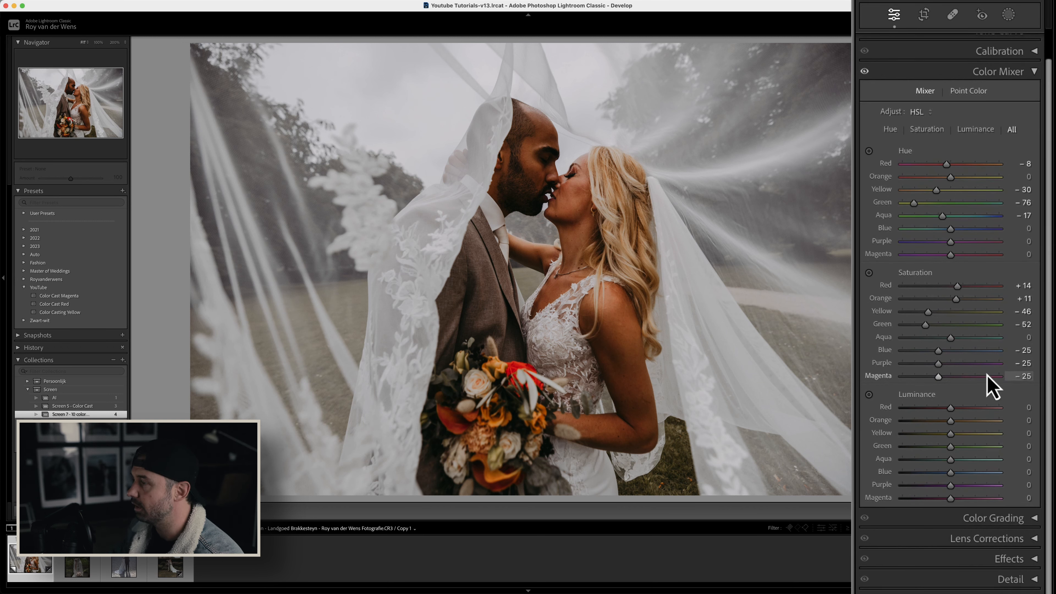
- Try a Blue saturation of 0 and undo that change
click(1023, 350)
text(0)
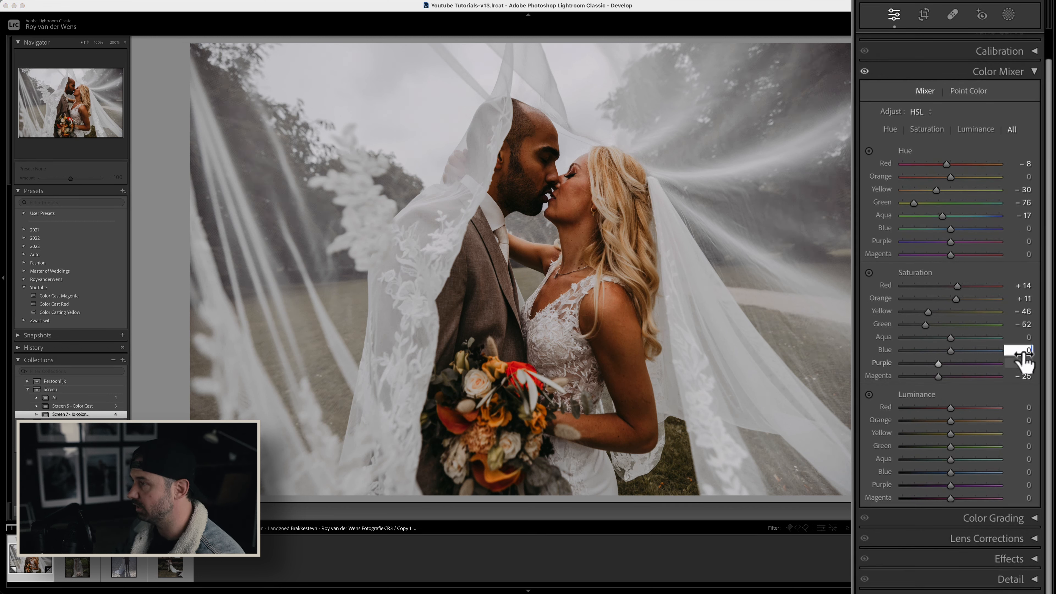
key(super+z)
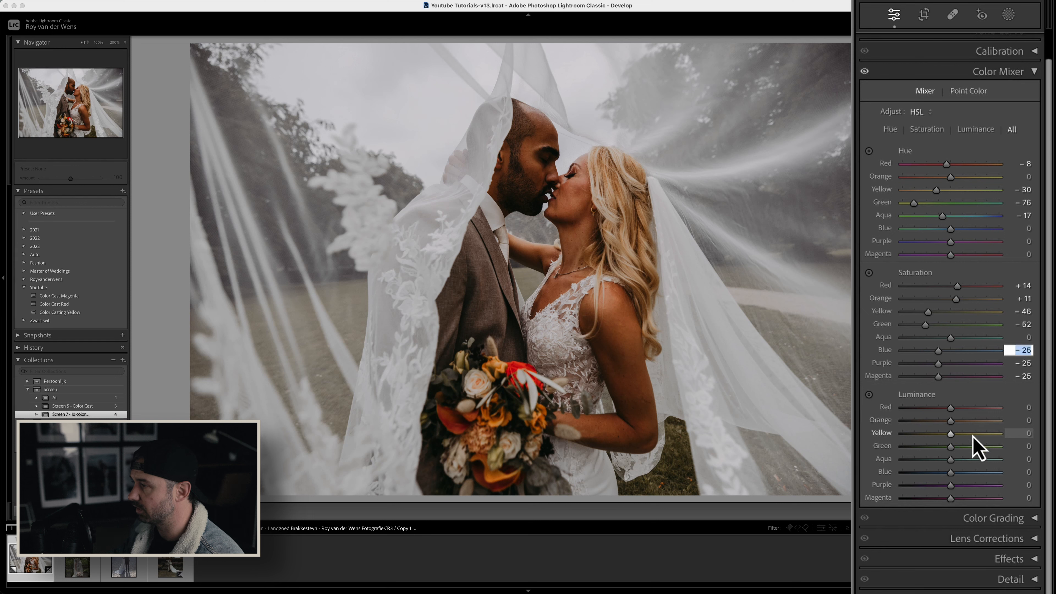
- Set the luminance of Orange to +36, Yellow to +4 and Green to -14
mouse_move(957, 421)
mouse_down()
mouse_move(981, 420)
mouse_move(969, 421)
mouse_up()
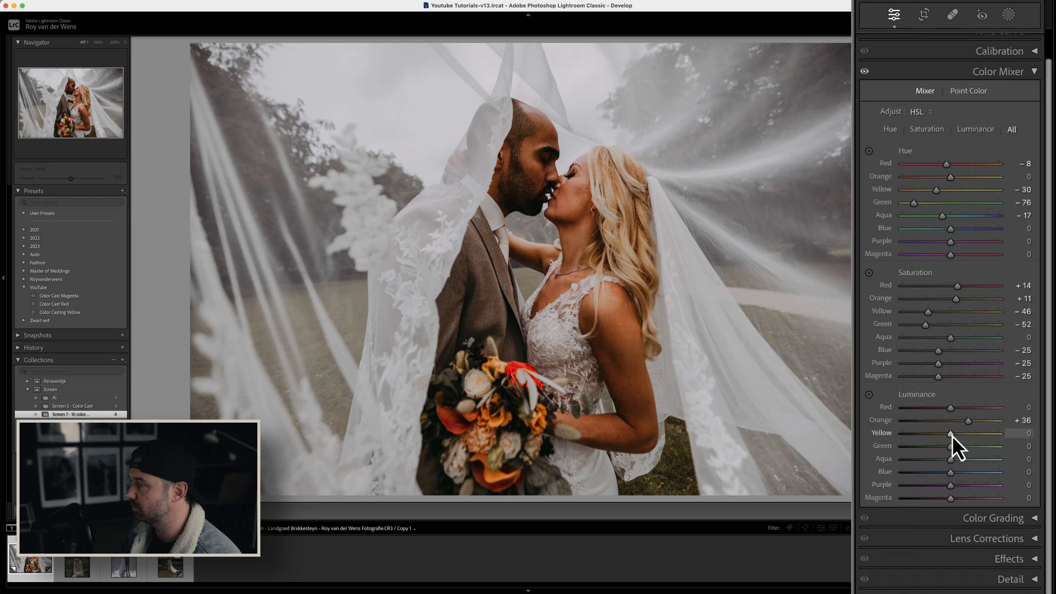
drag(953, 435, 954, 436)
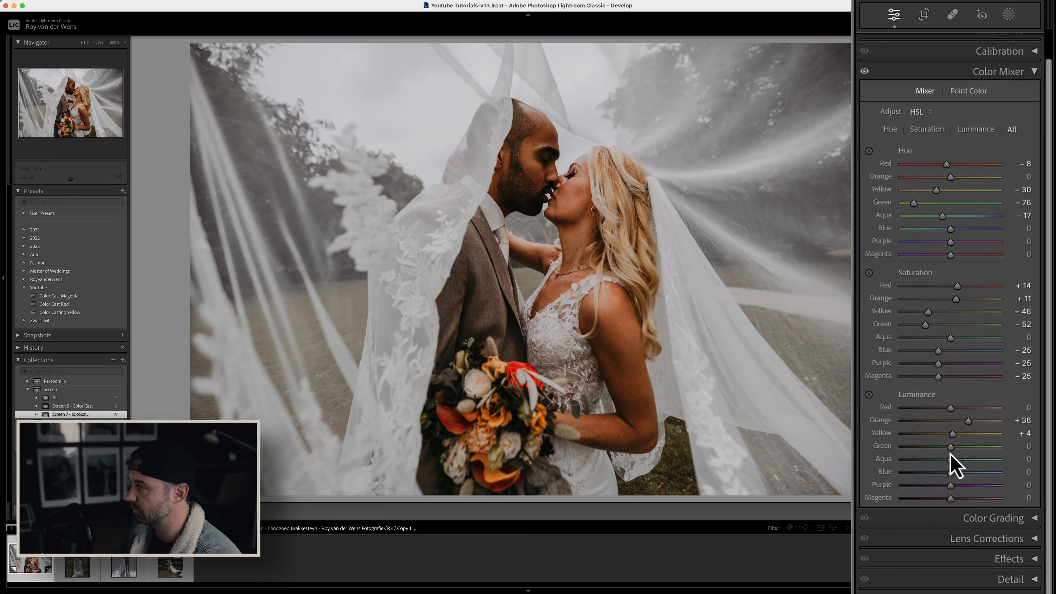
drag(952, 447, 944, 448)
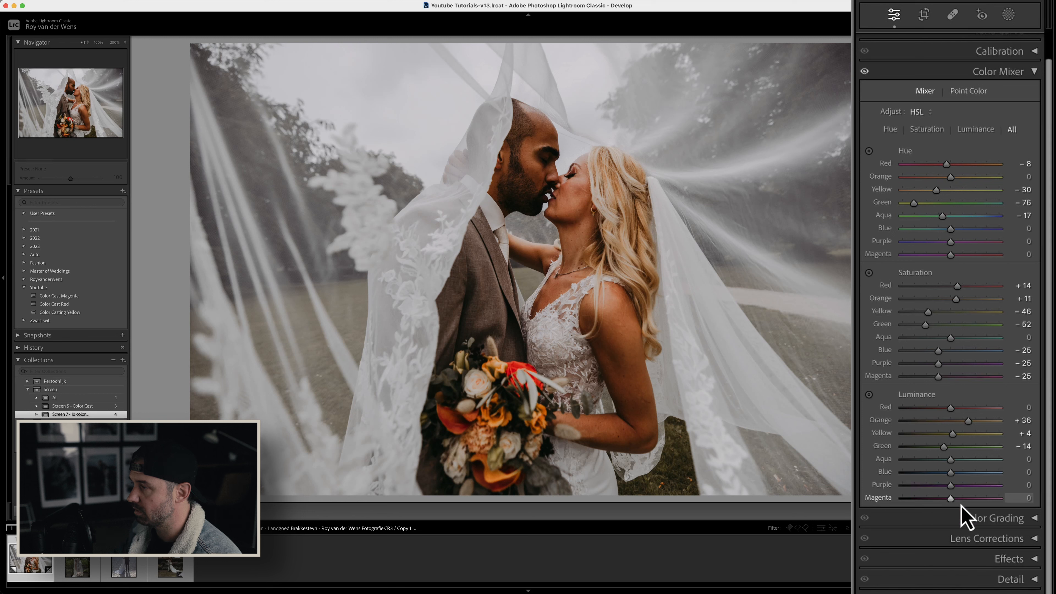
drag(951, 473, 943, 495)
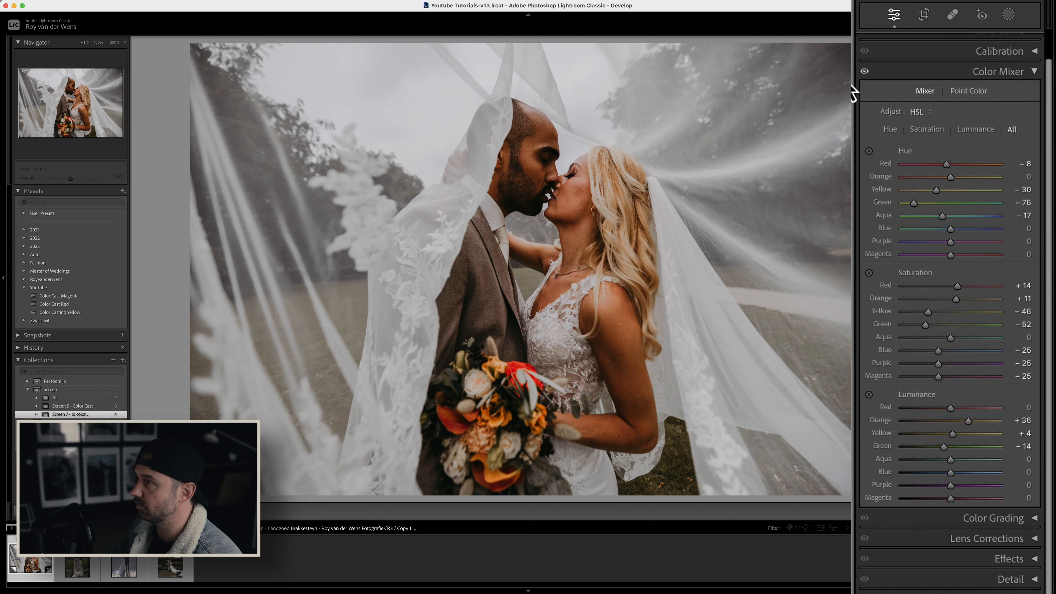
- Compare the photo with and without the Color Mixer adjustments by switching them off and on repeatedly
click(865, 72)
click(865, 71)
click(865, 71)
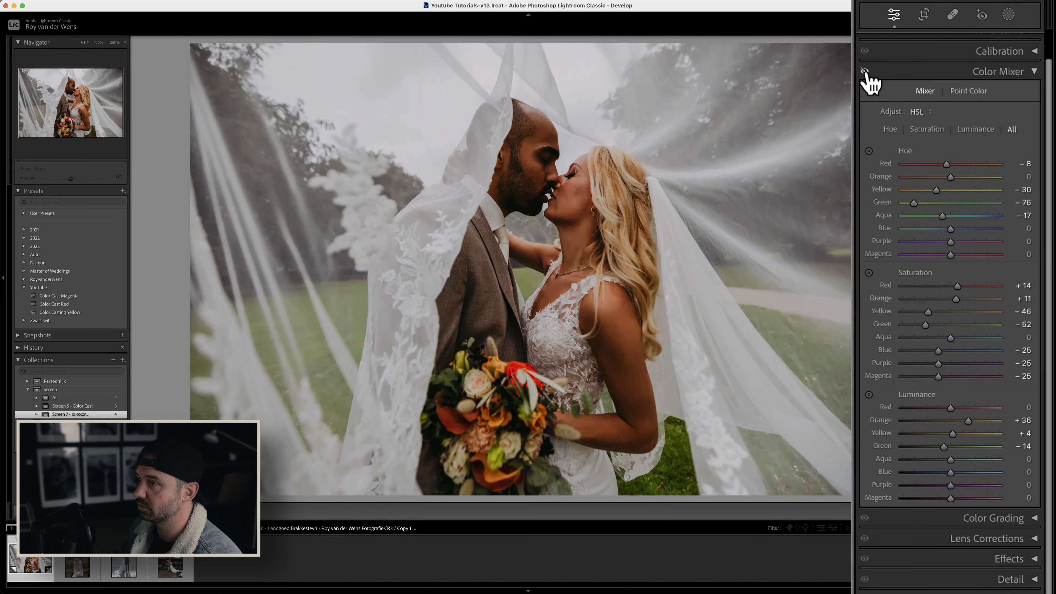
click(865, 71)
click(865, 71)
click(865, 71)
click(865, 72)
click(865, 71)
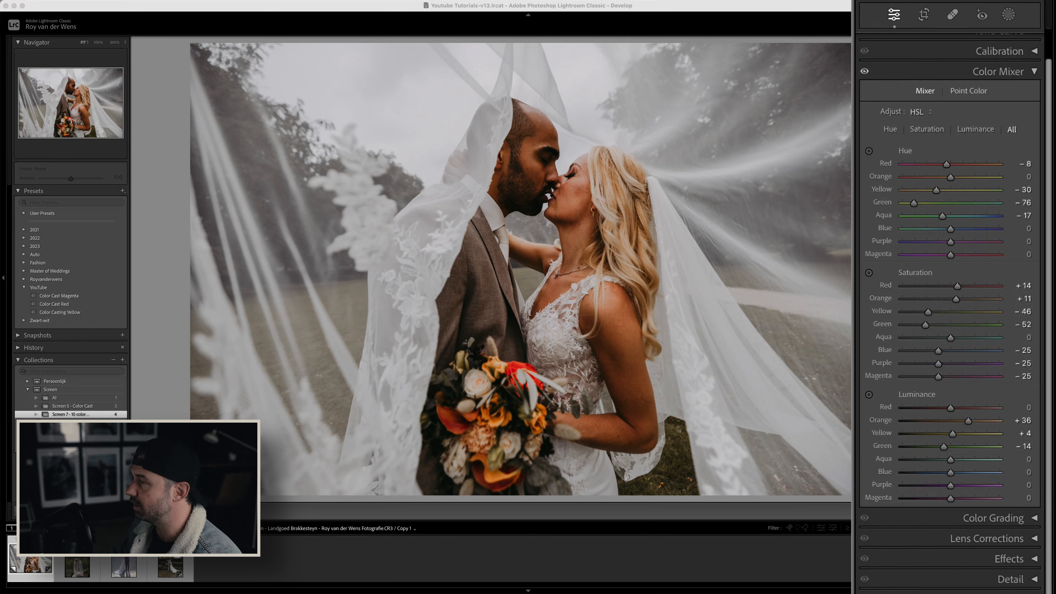
- In Color Grading, tint the highlights a faint cyan-blue at saturation 4 and the shadows a warm yellow-orange at about saturation 8
click(1035, 85)
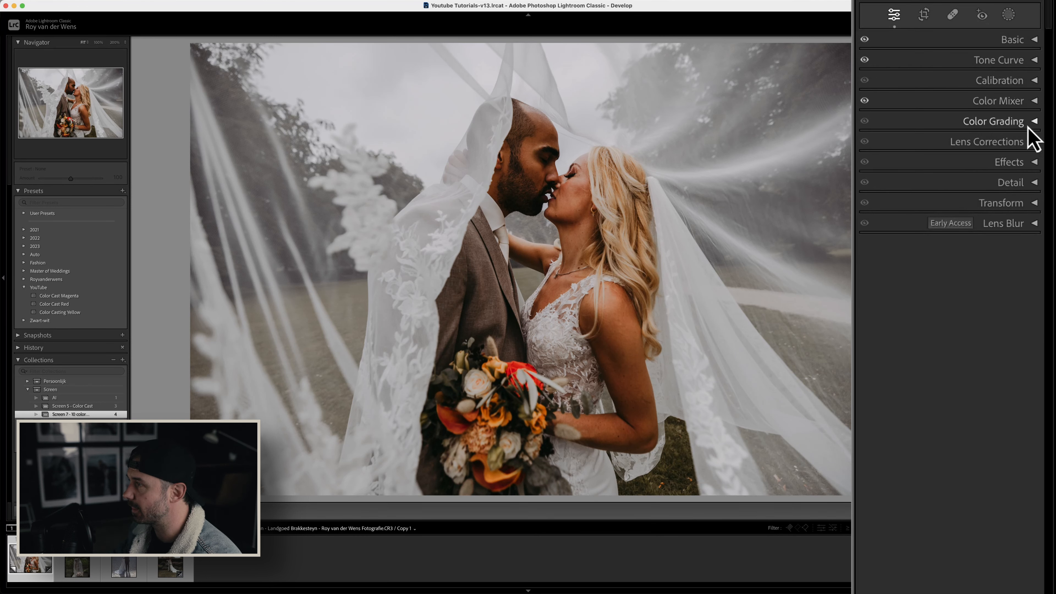
click(1034, 124)
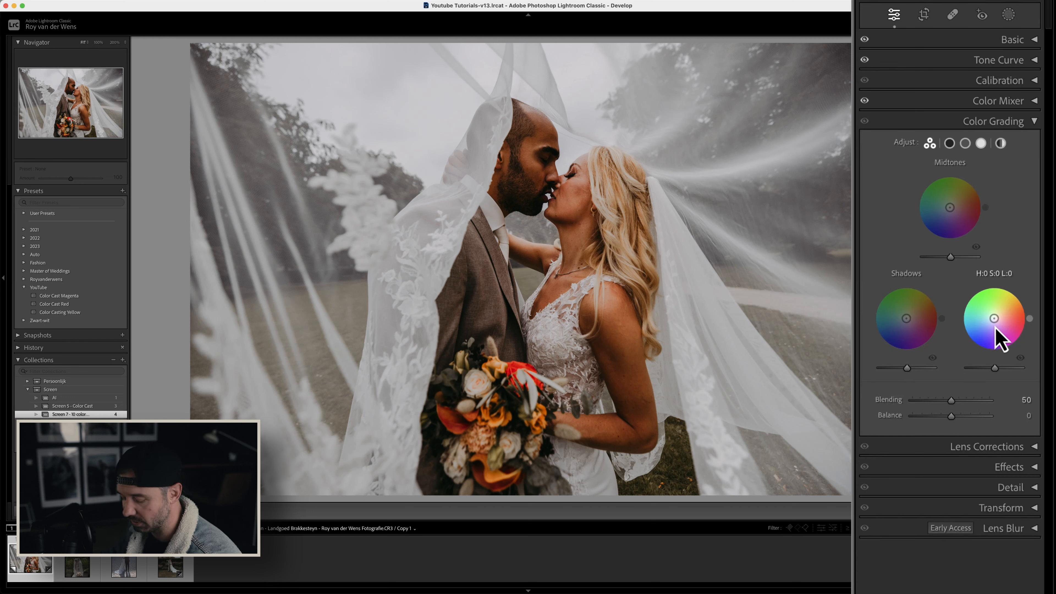
key(alt)
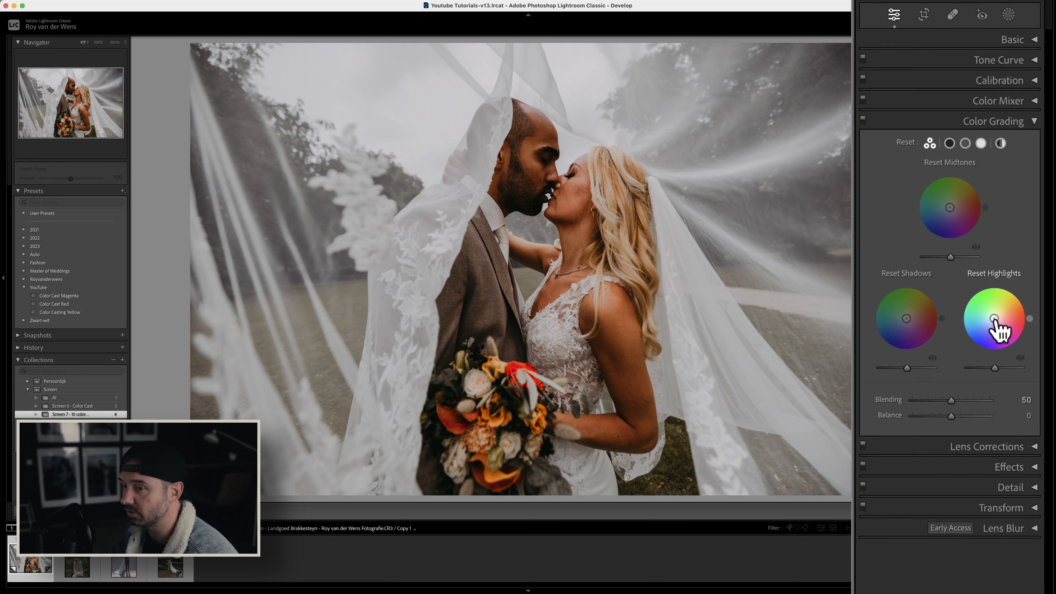
drag(994, 321, 991, 322)
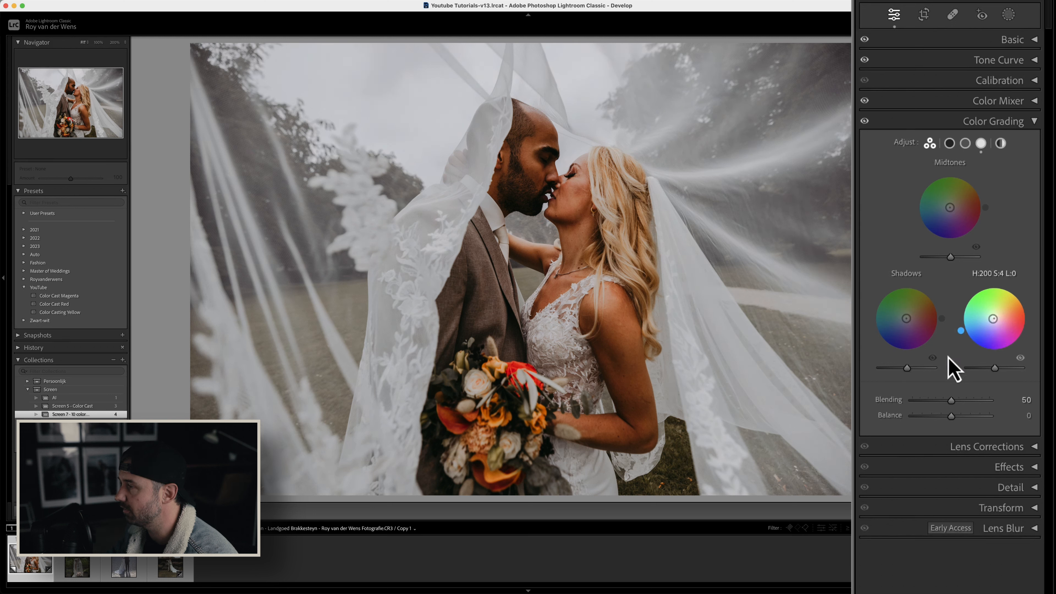
mouse_move(961, 330)
mouse_down()
mouse_move(961, 344)
mouse_move(953, 309)
mouse_move(1013, 378)
mouse_move(974, 297)
mouse_move(973, 333)
mouse_up()
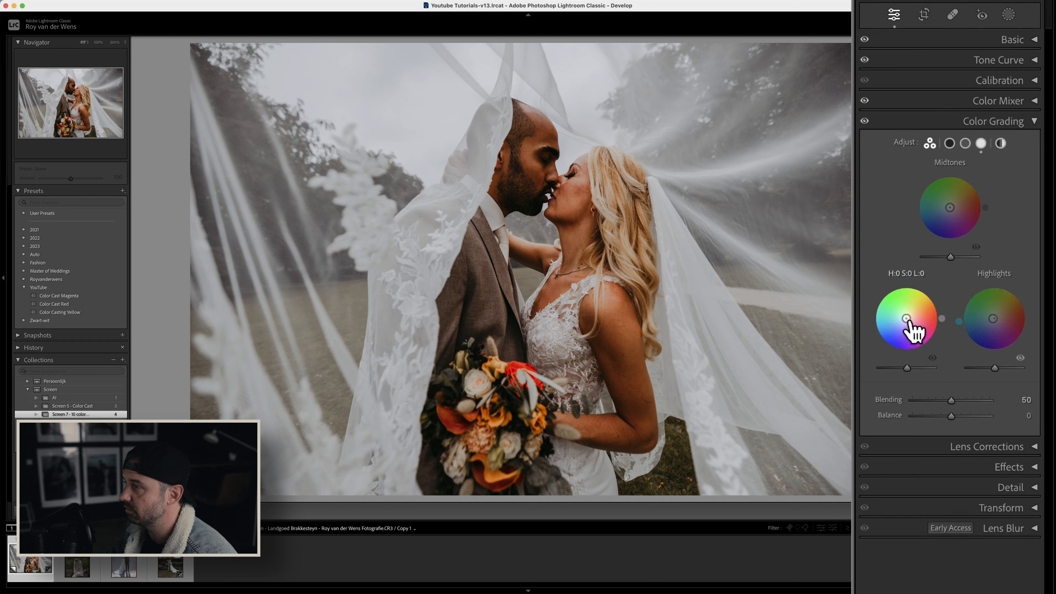
drag(906, 317, 908, 316)
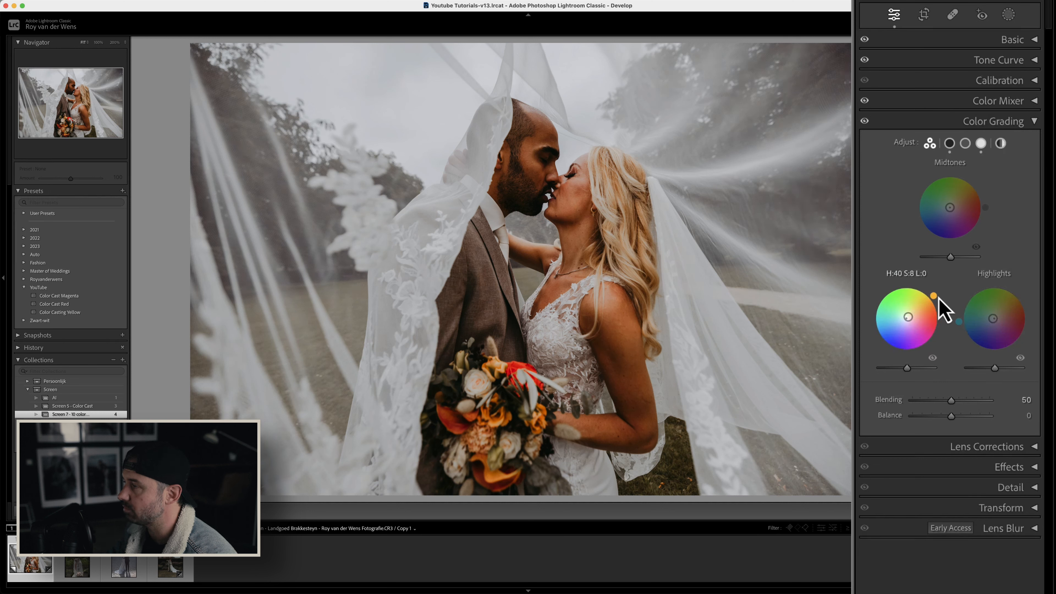
drag(933, 296, 930, 292)
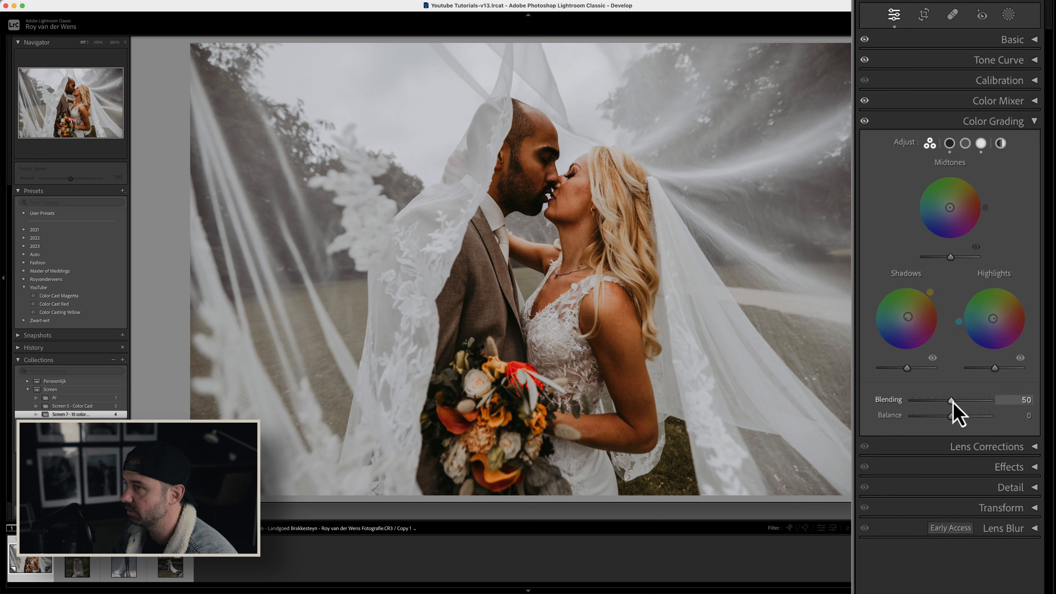
- Set the color grading Balance to +26 and Blending to 55, and close the Color Grading settings
drag(985, 401, 952, 402)
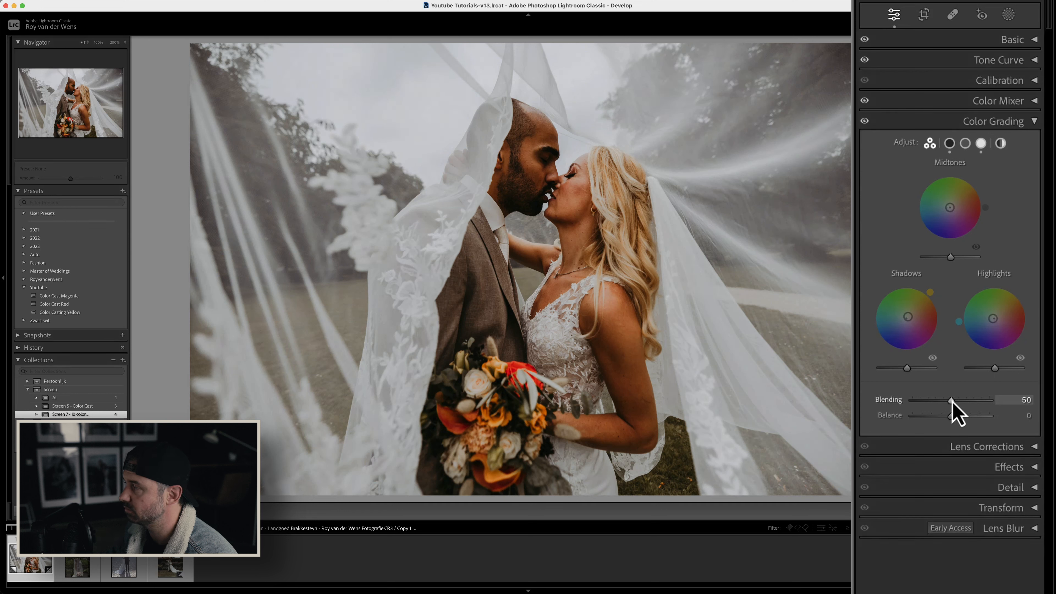
click(952, 416)
mouse_move(953, 417)
mouse_down()
mouse_move(977, 416)
mouse_move(929, 416)
mouse_move(970, 416)
mouse_move(959, 417)
mouse_up()
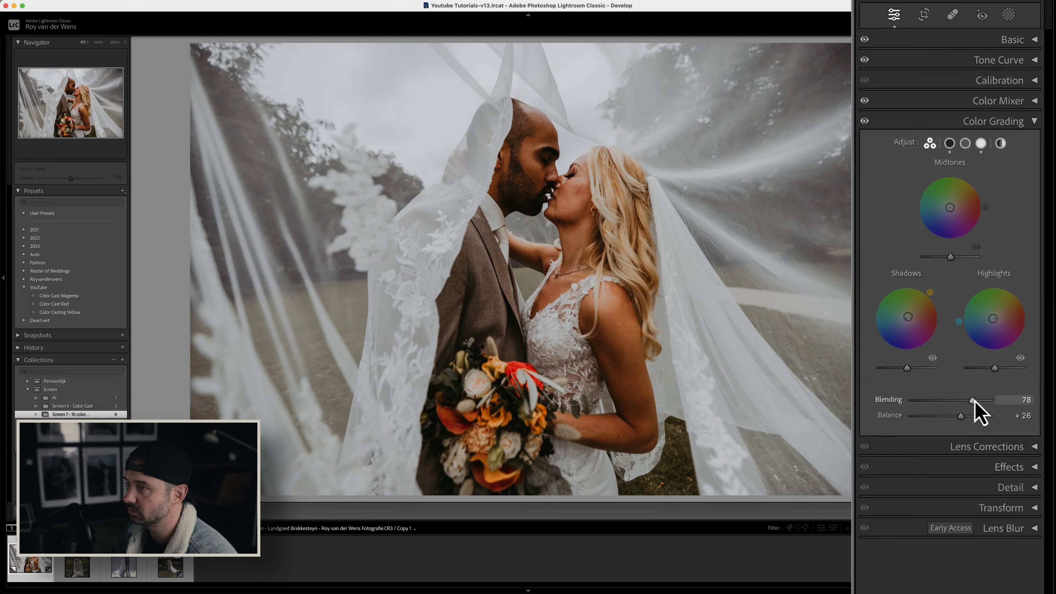
drag(995, 398, 957, 400)
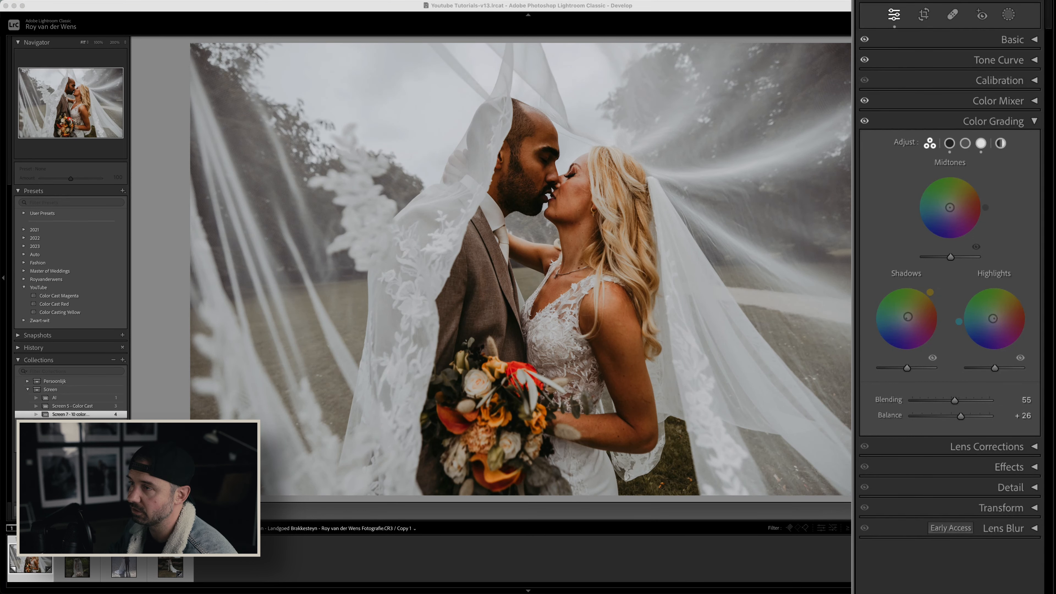
click(1025, 127)
click(1027, 124)
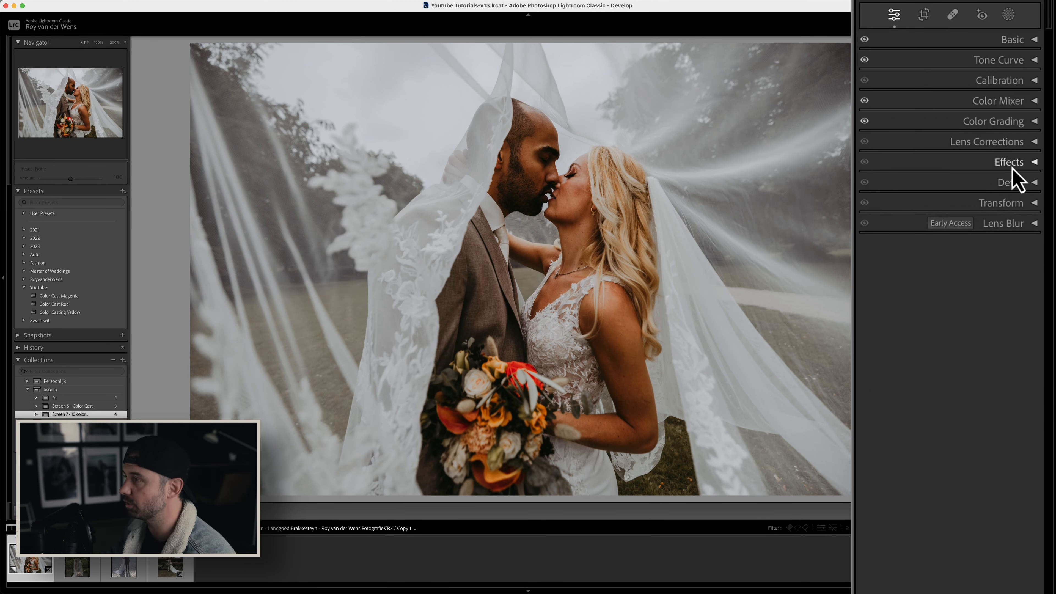
- In Calibration, set the Blue Primary saturation to -45 and its hue to -31
click(1029, 86)
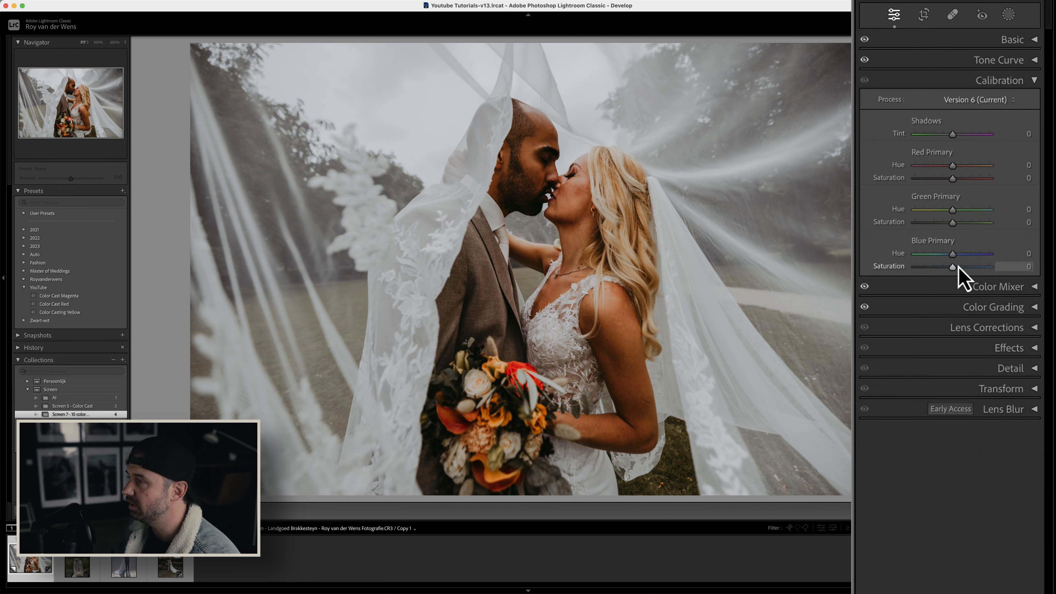
drag(954, 258, 1017, 259)
key(super+z)
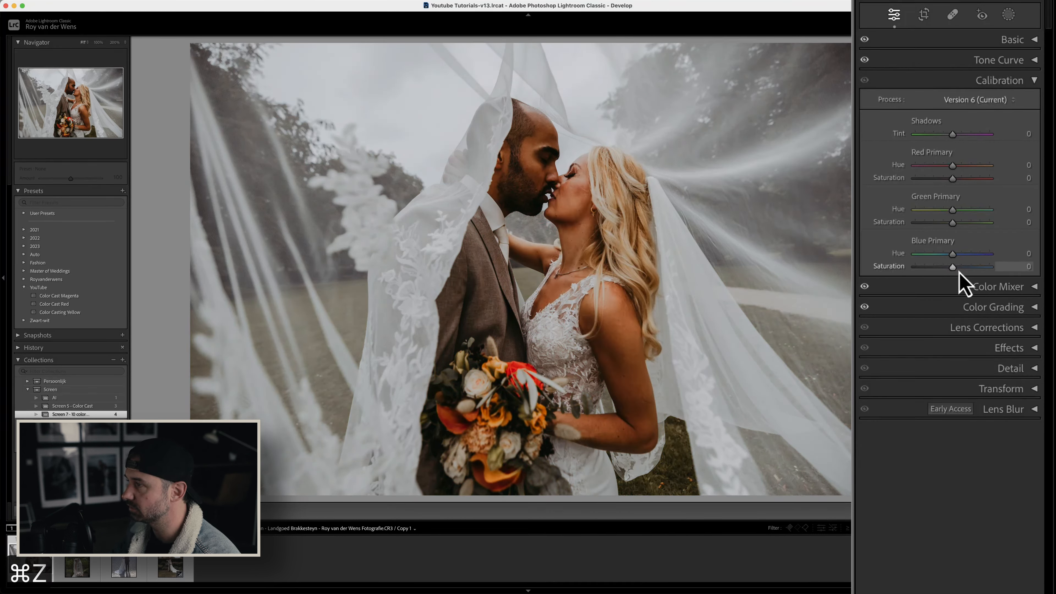
mouse_move(932, 269)
mouse_down()
mouse_move(913, 269)
mouse_move(1004, 269)
mouse_move(938, 267)
mouse_up()
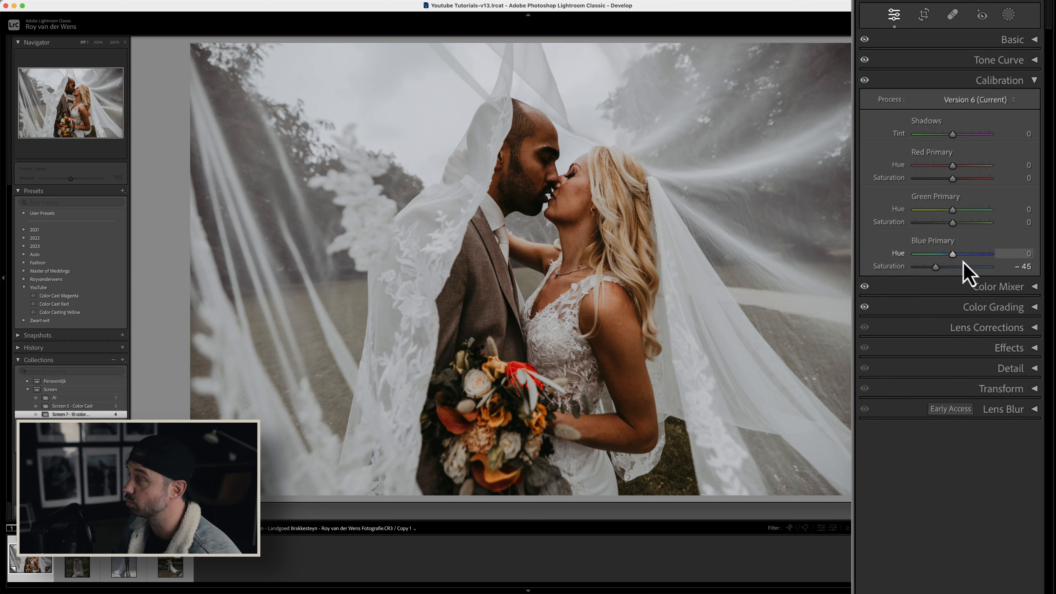
drag(955, 258, 947, 258)
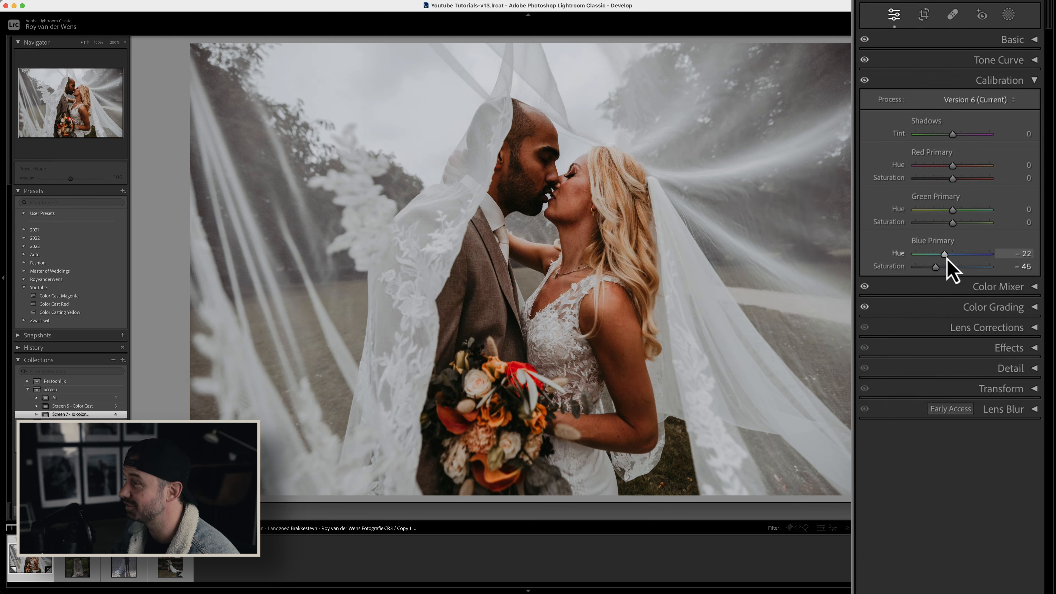
drag(940, 255, 943, 258)
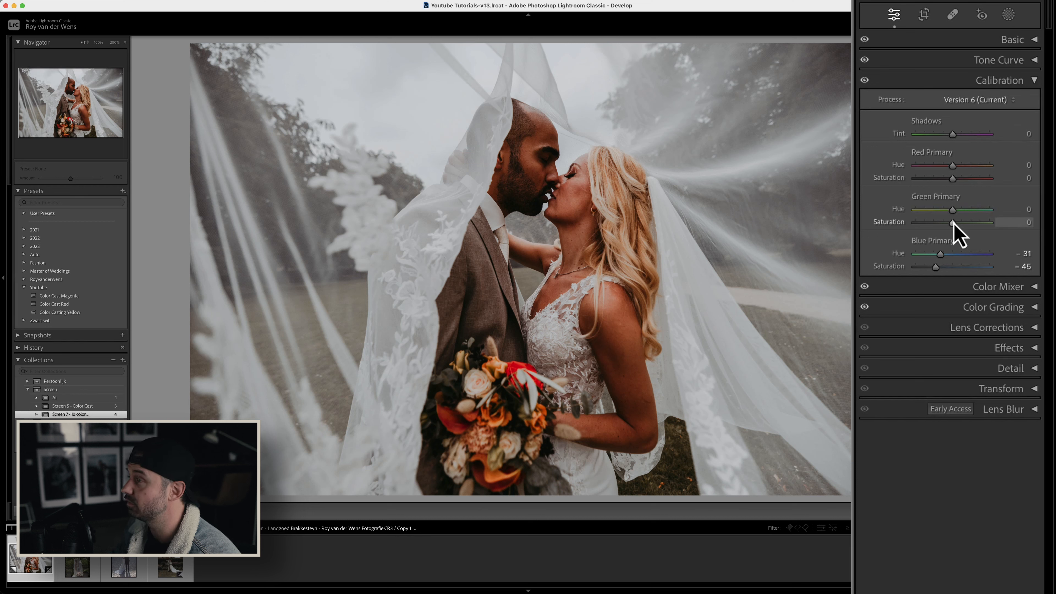
- Set the Green Primary saturation to -14 and its hue to +20
drag(954, 224, 950, 224)
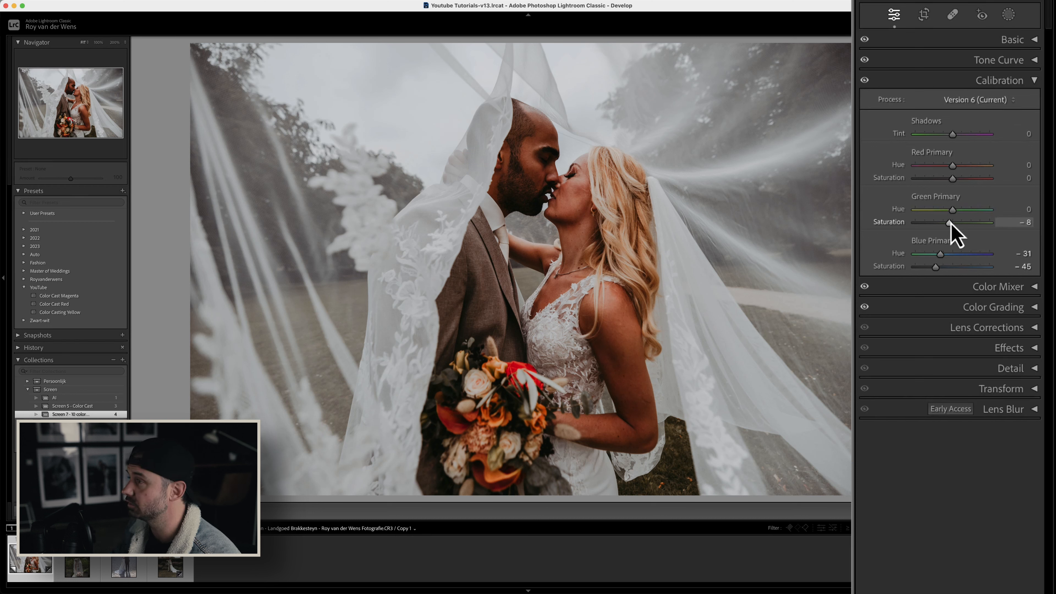
click(1027, 225)
text(-14)
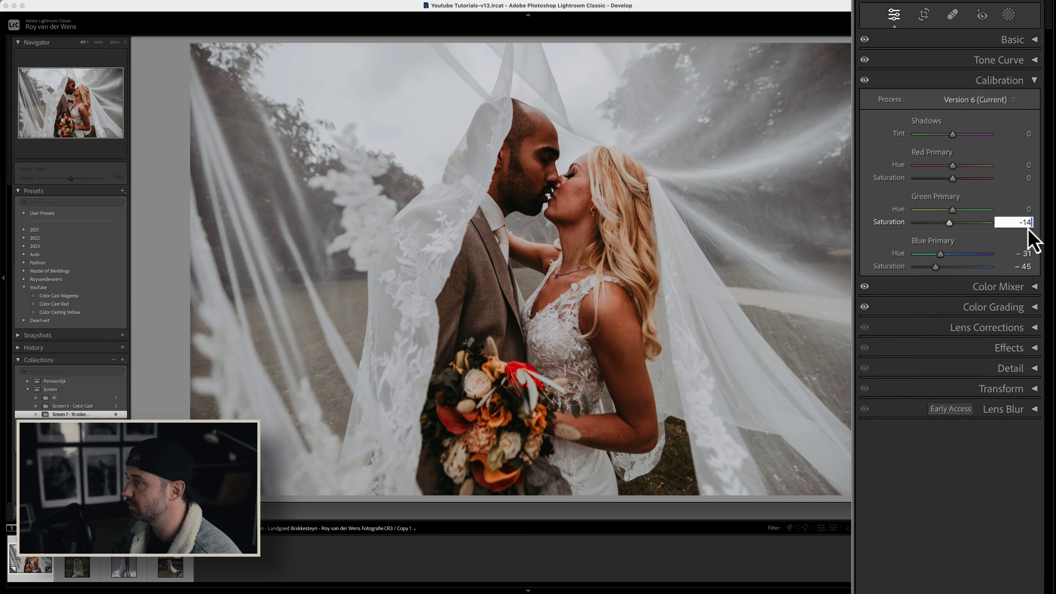
click(1027, 209)
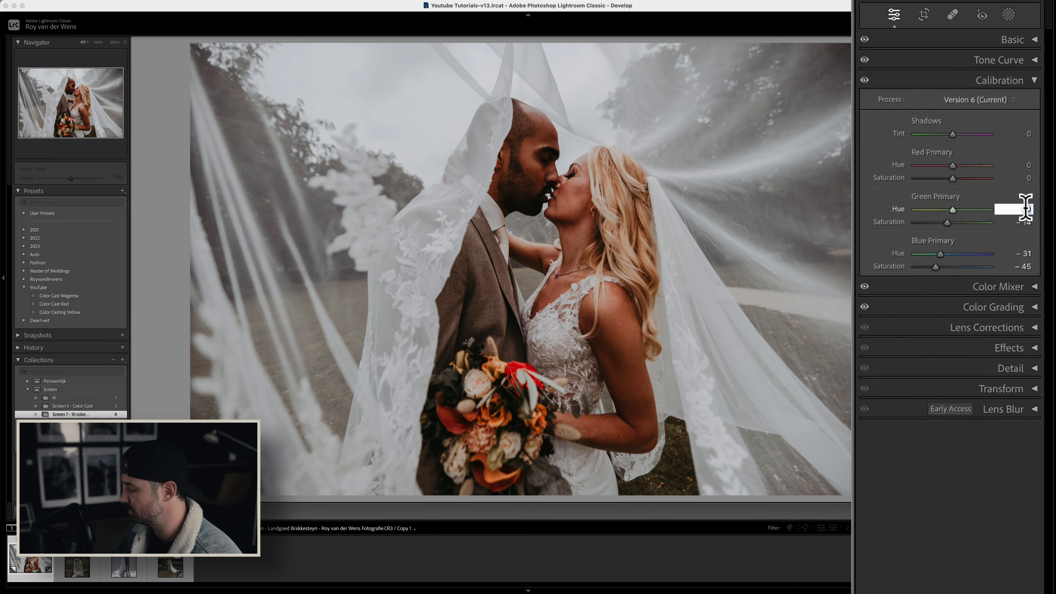
text(20)
key(Return)
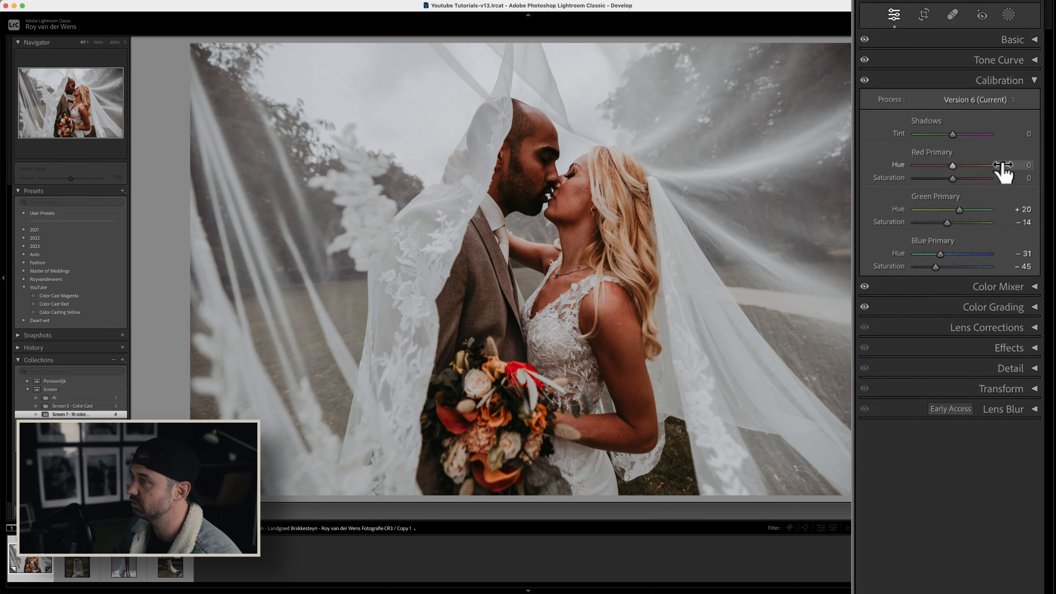
- In Calibration, set the Red Primary saturation to -5 and hue to +35, and the Shadows tint to -4
click(1028, 179)
text(-5)
key(Return)
click(1027, 165)
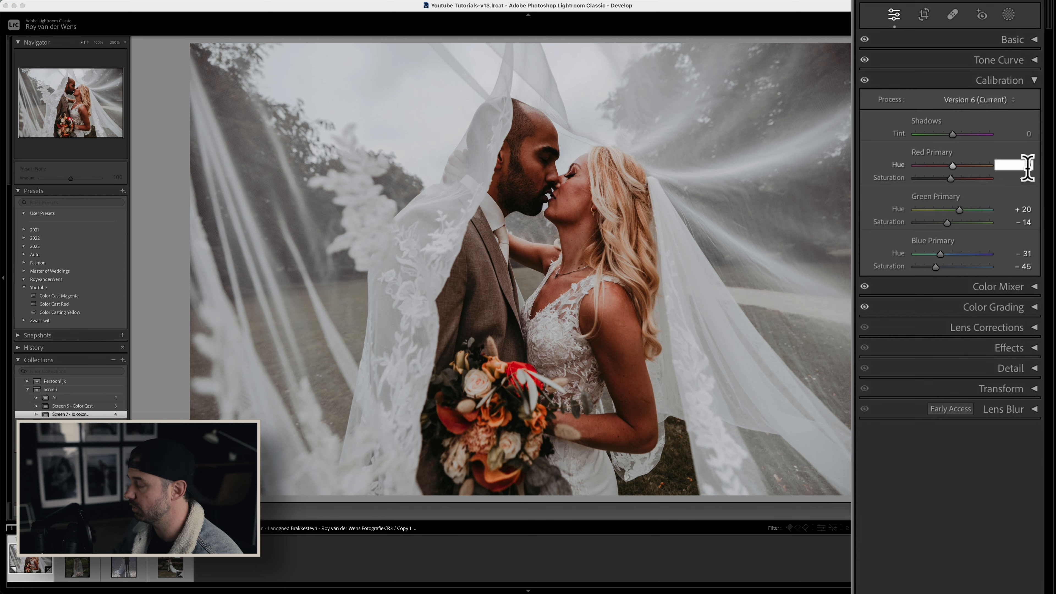
text(35)
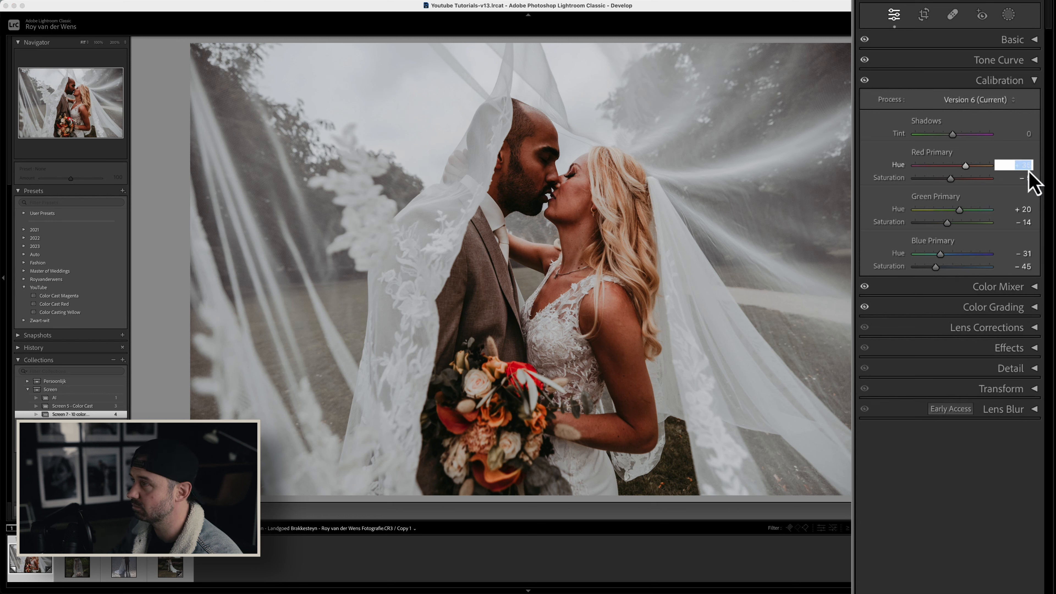
key(Return)
drag(953, 134, 951, 134)
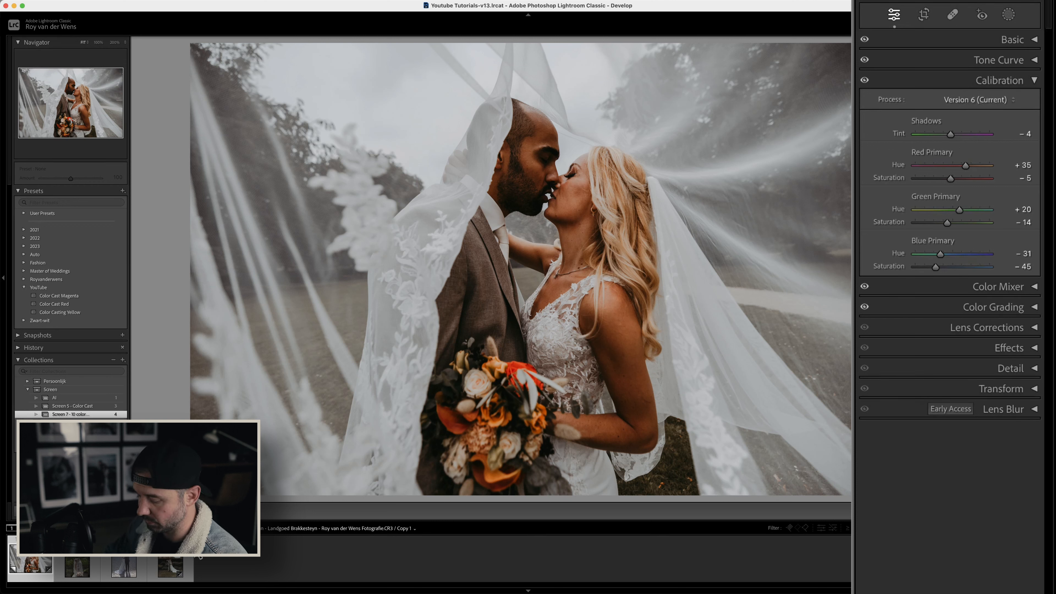
- Reset all develop settings to compare with the unedited photo, and undo the reset
key(shift+super+r)
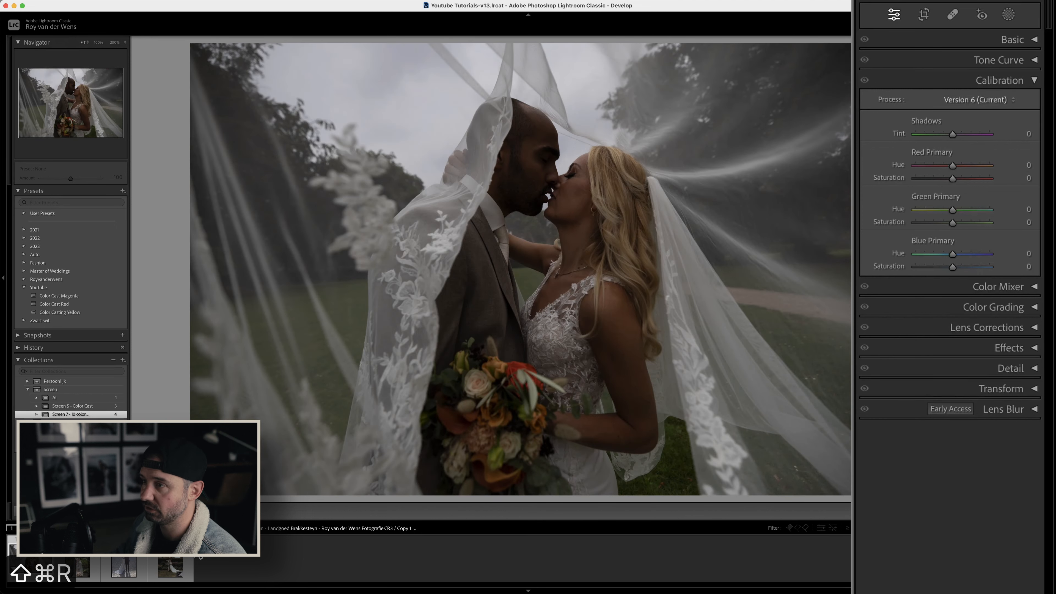
key(super+z)
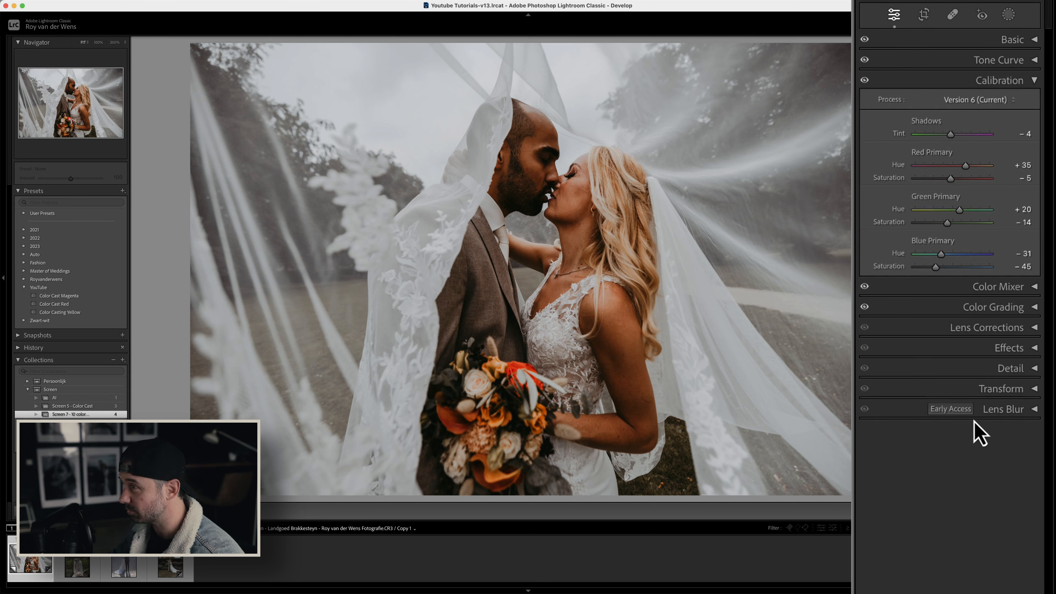
- Close the Calibration settings and add grain with an amount of 48 in Effects
click(1034, 79)
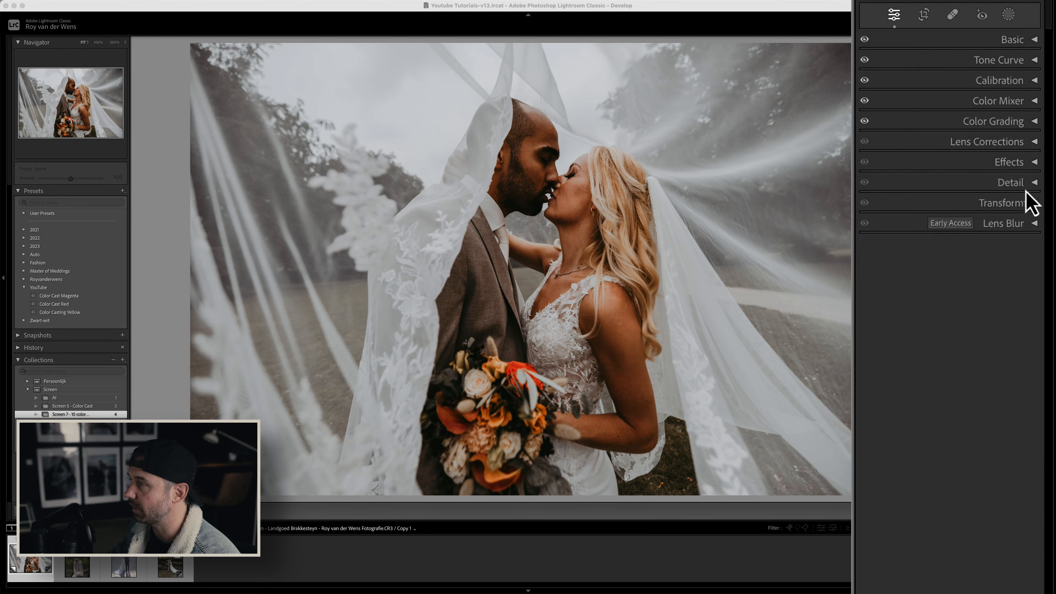
click(1034, 168)
click(1034, 163)
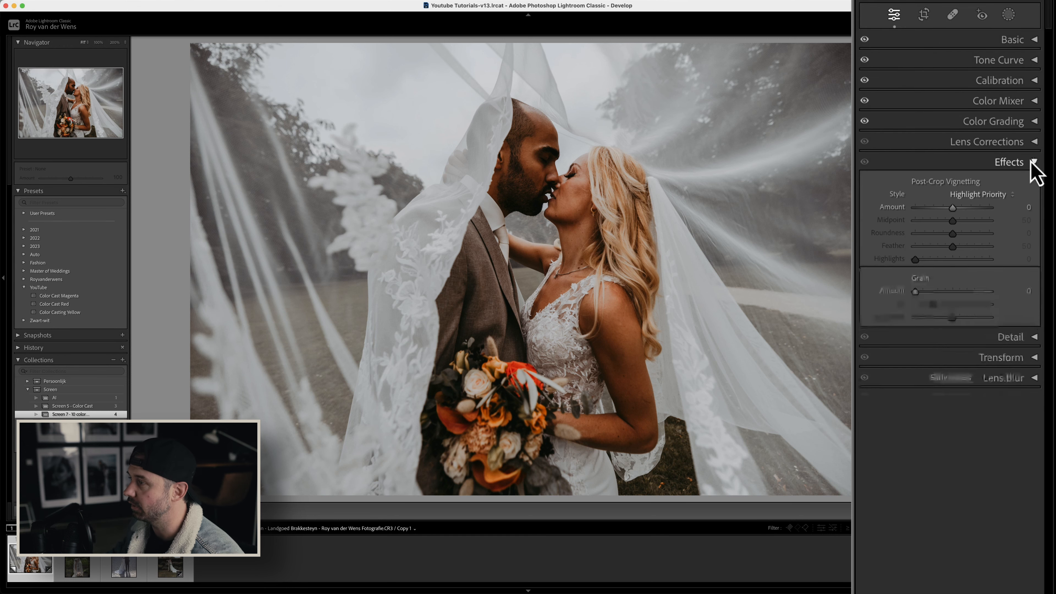
drag(918, 292, 954, 296)
click(587, 171)
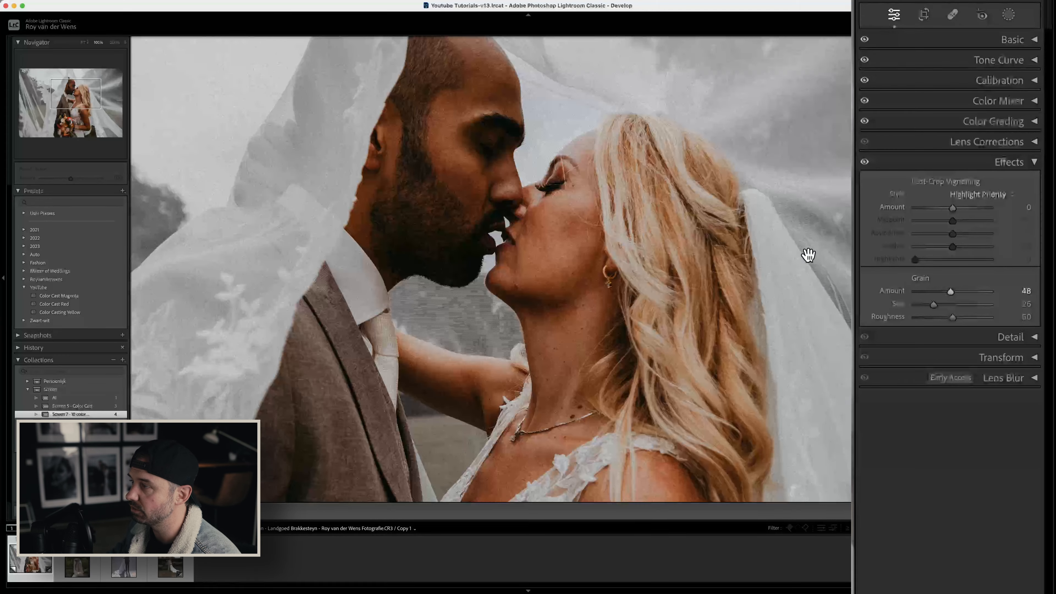
drag(951, 292, 907, 293)
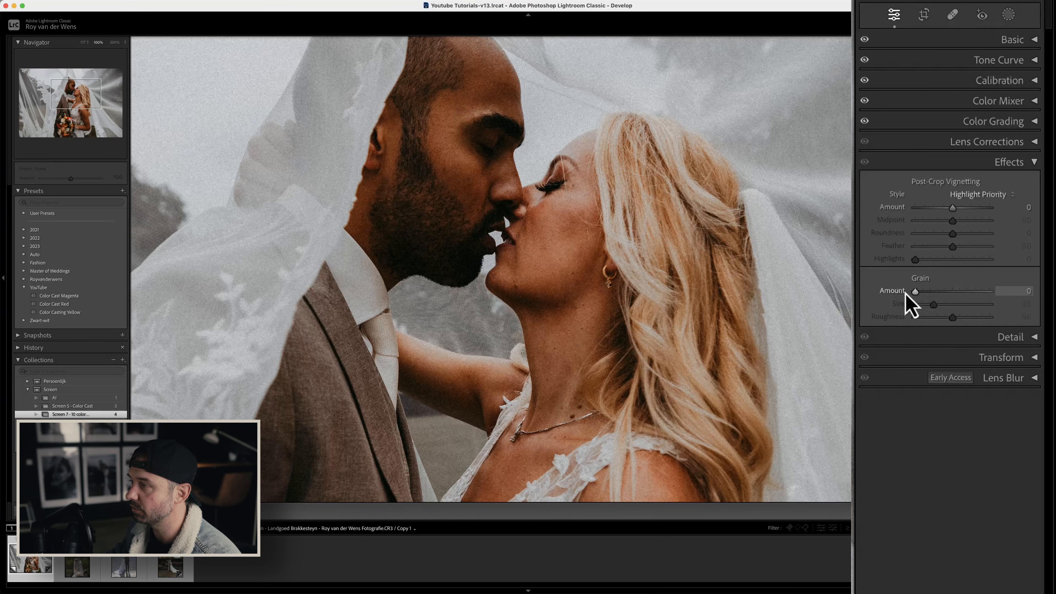
click(1023, 290)
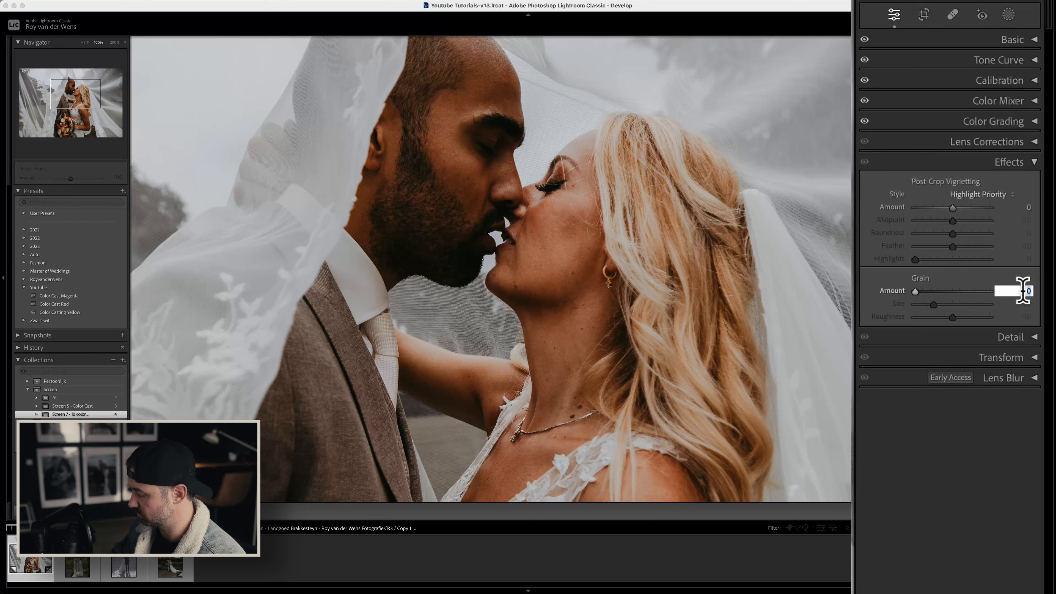
text(48)
key(Return)
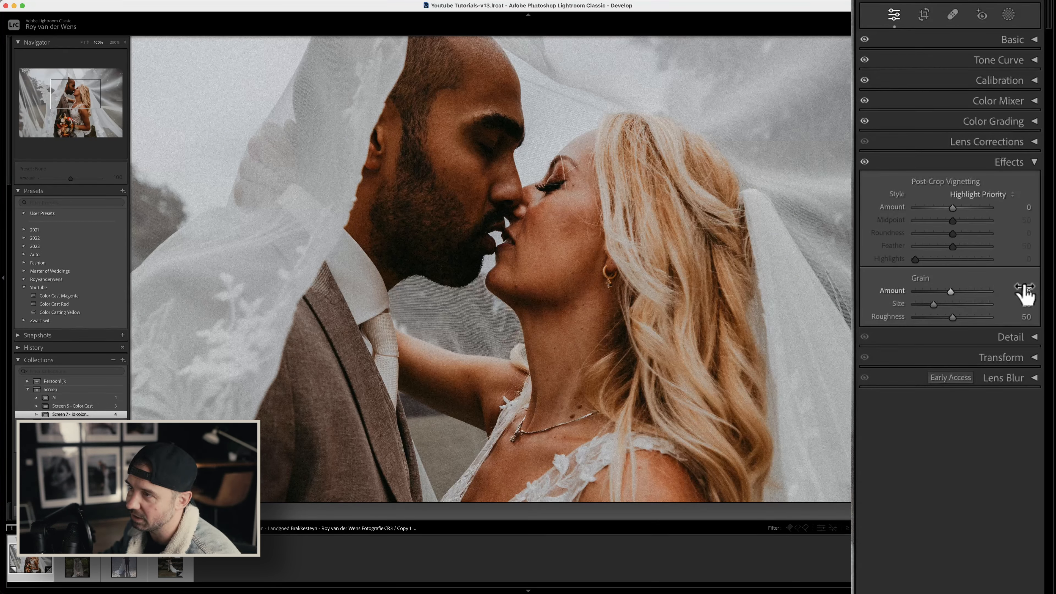
click(544, 247)
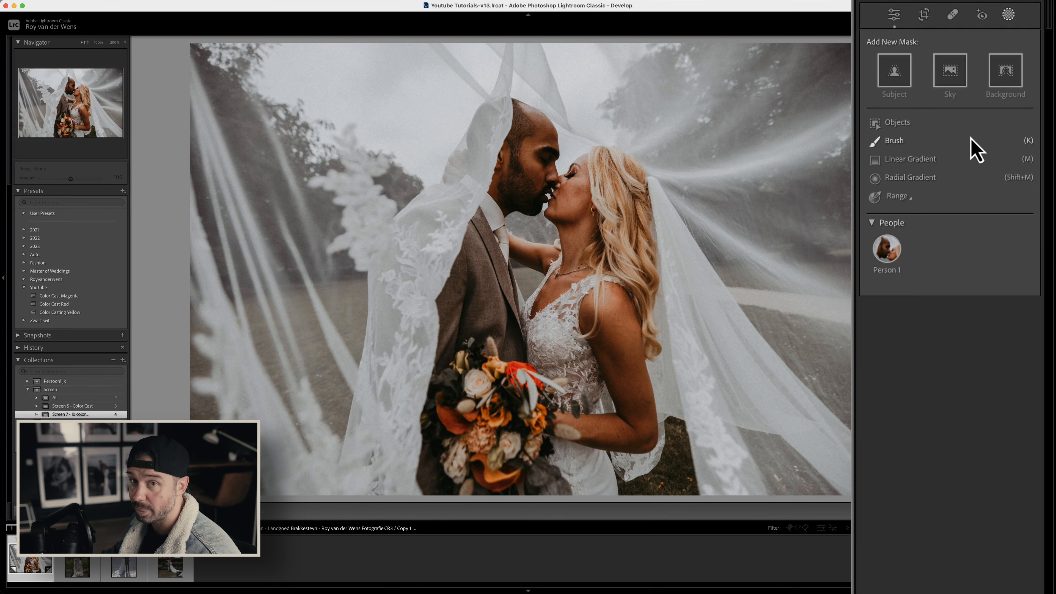
- Add a circular radial gradient mask centred on the couple's faces and invert it to affect the surroundings
click(1009, 16)
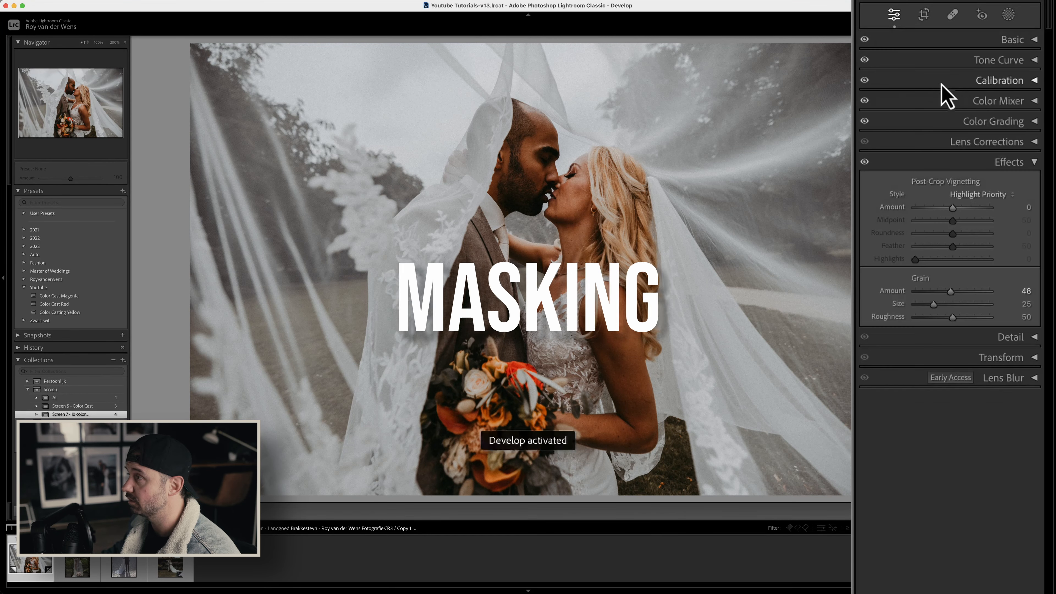
click(1009, 15)
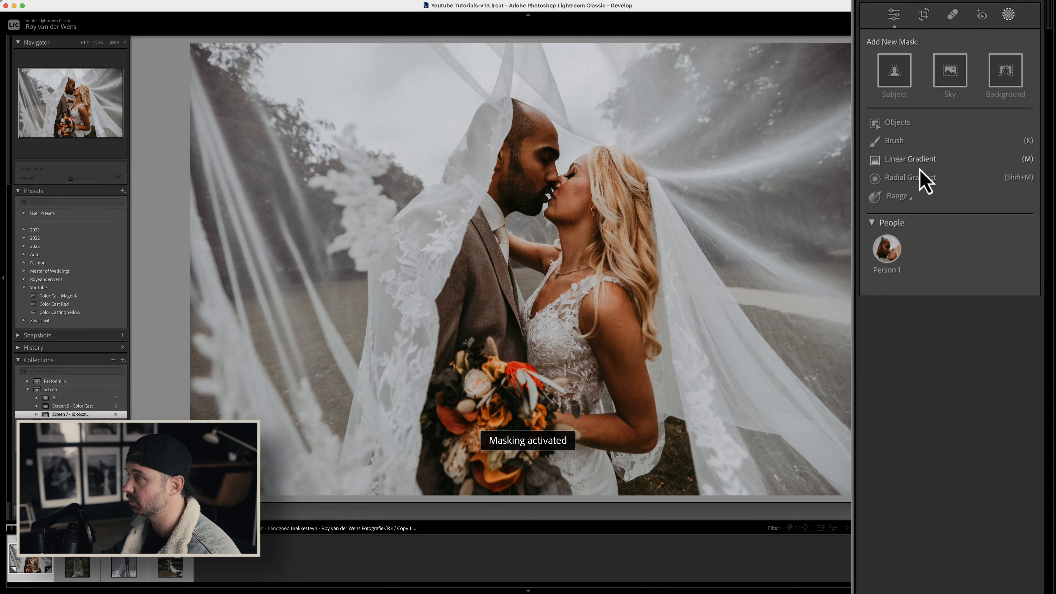
click(908, 178)
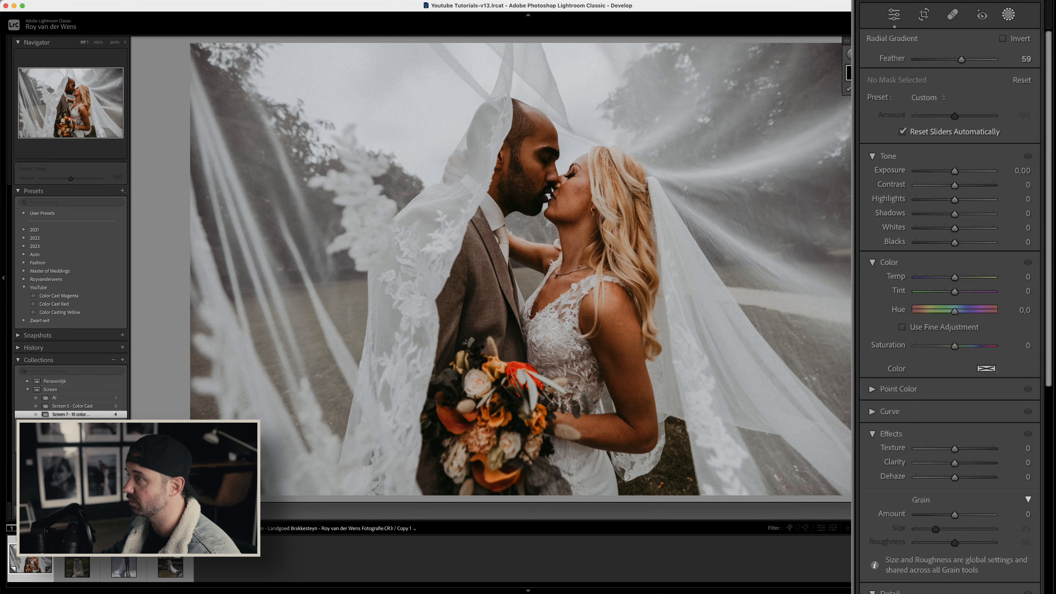
drag(535, 198, 706, 382)
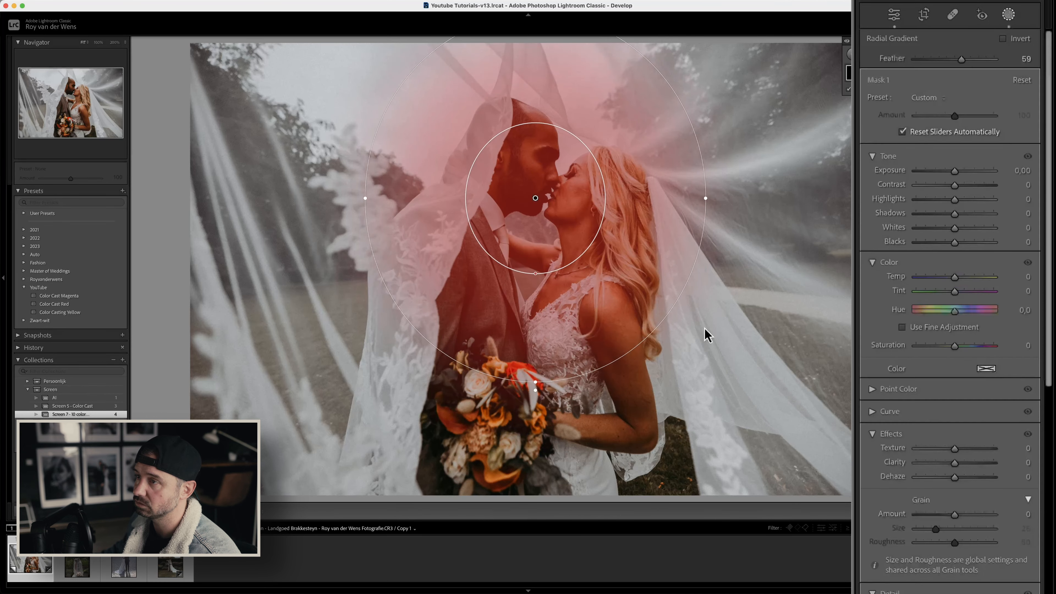
drag(536, 198, 543, 219)
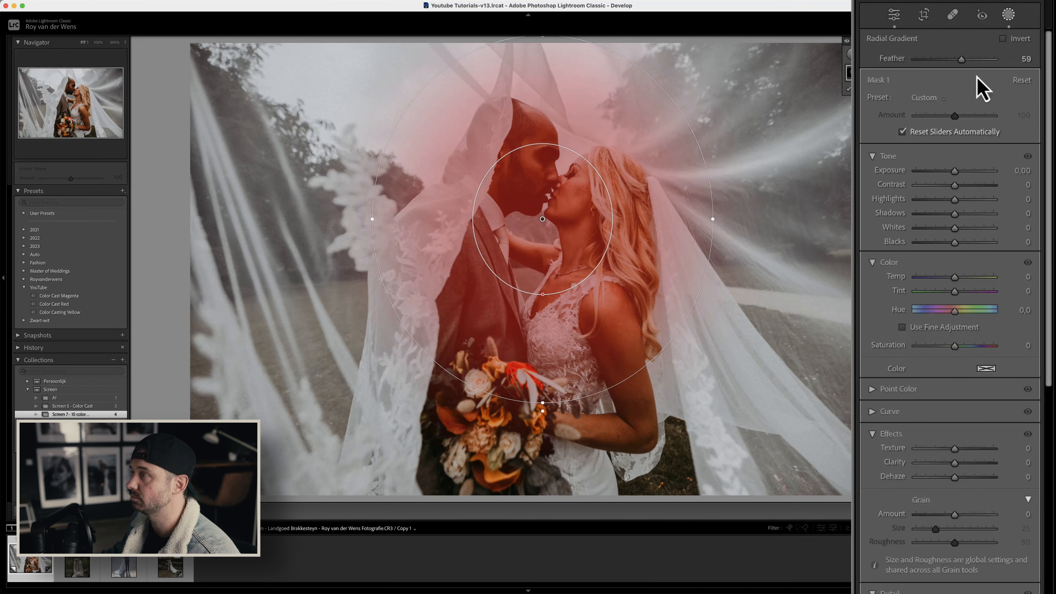
click(1002, 39)
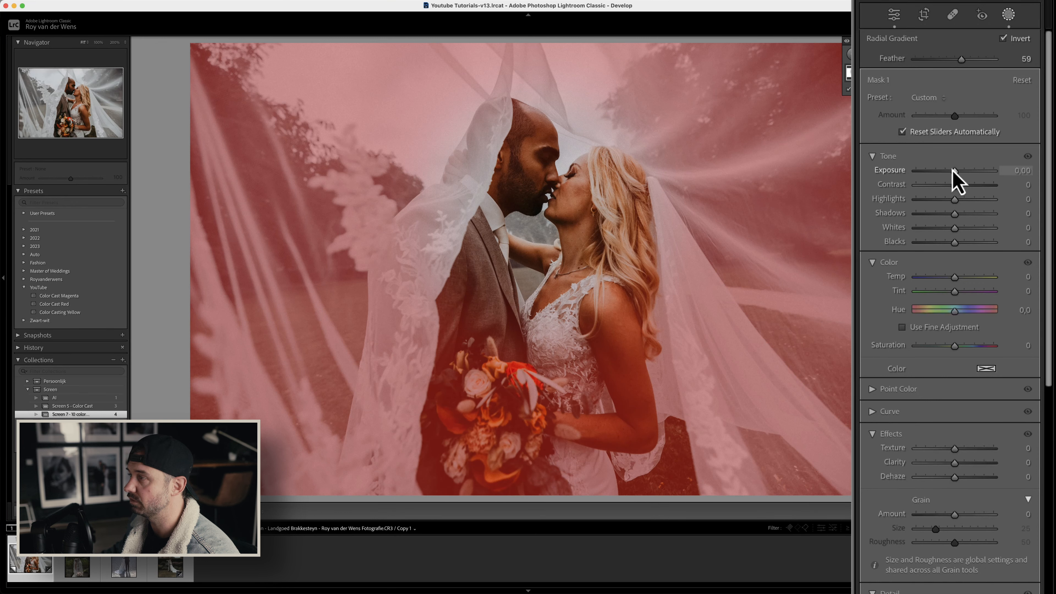
- Set the inverted radial mask's exposure to -0.44 and its clarity to -75
drag(953, 171, 953, 175)
scroll(952, 238, down, 5)
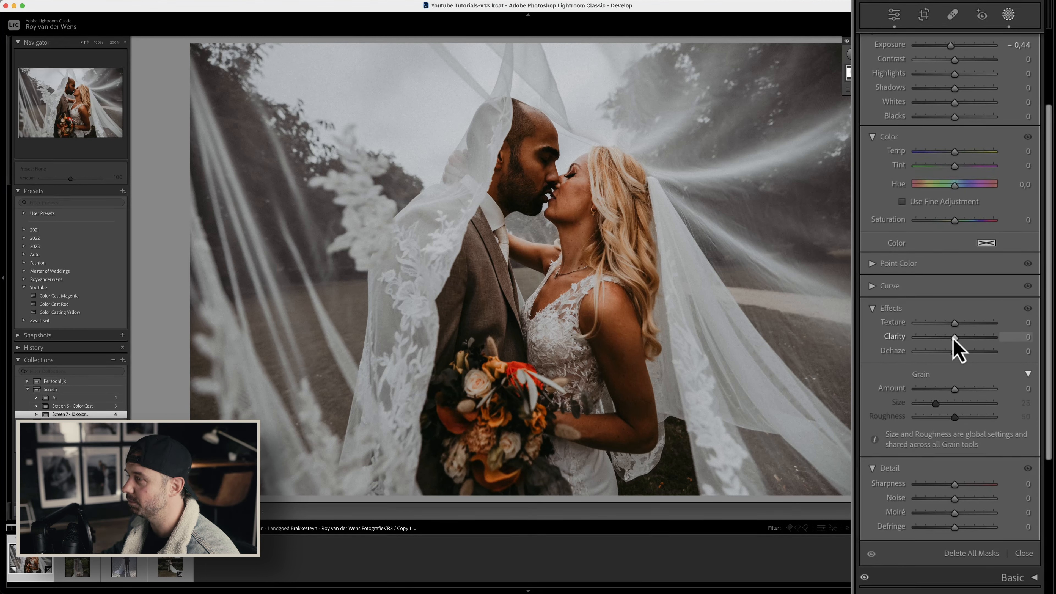
drag(953, 338, 932, 335)
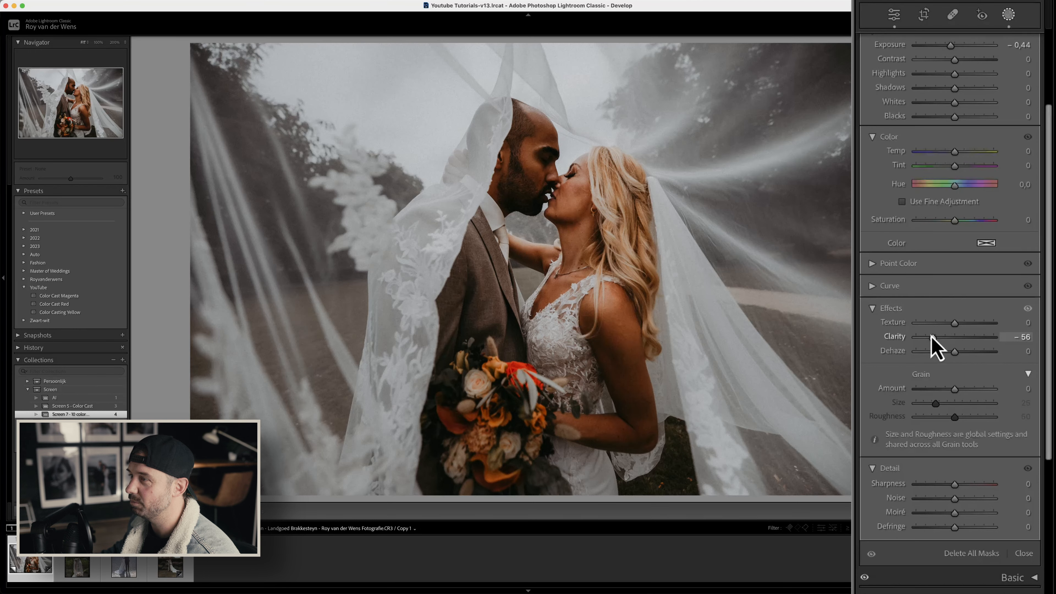
mouse_move(931, 337)
mouse_down()
mouse_move(910, 338)
mouse_move(941, 351)
mouse_up()
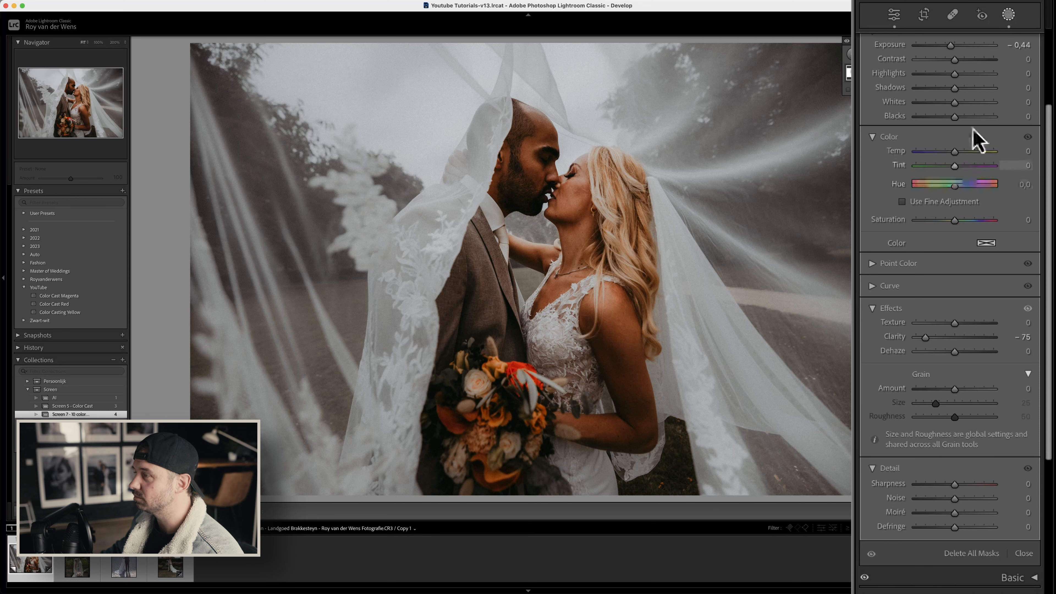
- Try lowering the radial mask's saturation strongly, undo that change, and leave masking
scroll(967, 354, up, 1)
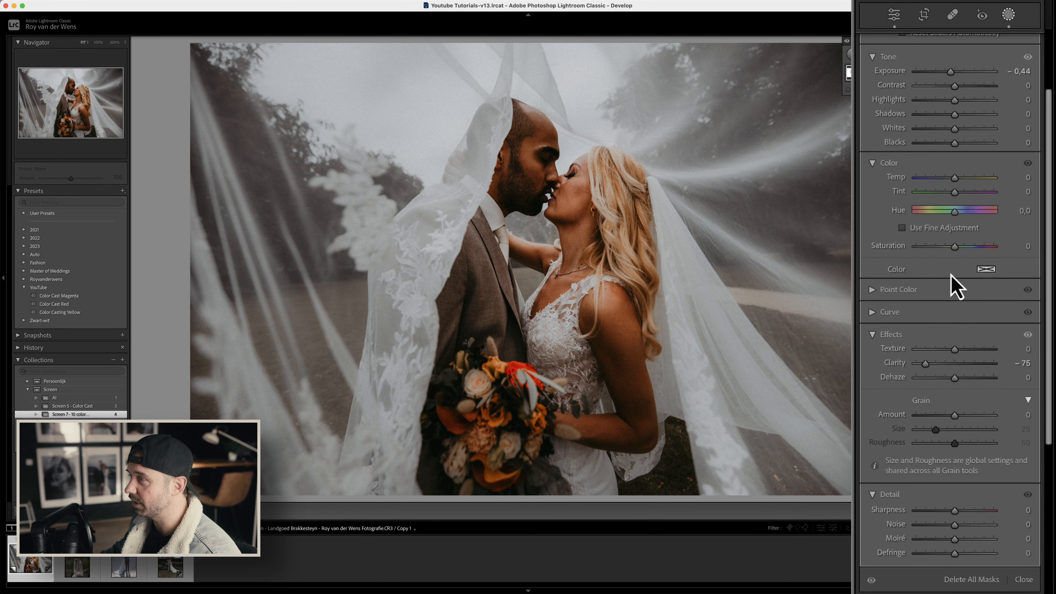
drag(959, 250, 924, 251)
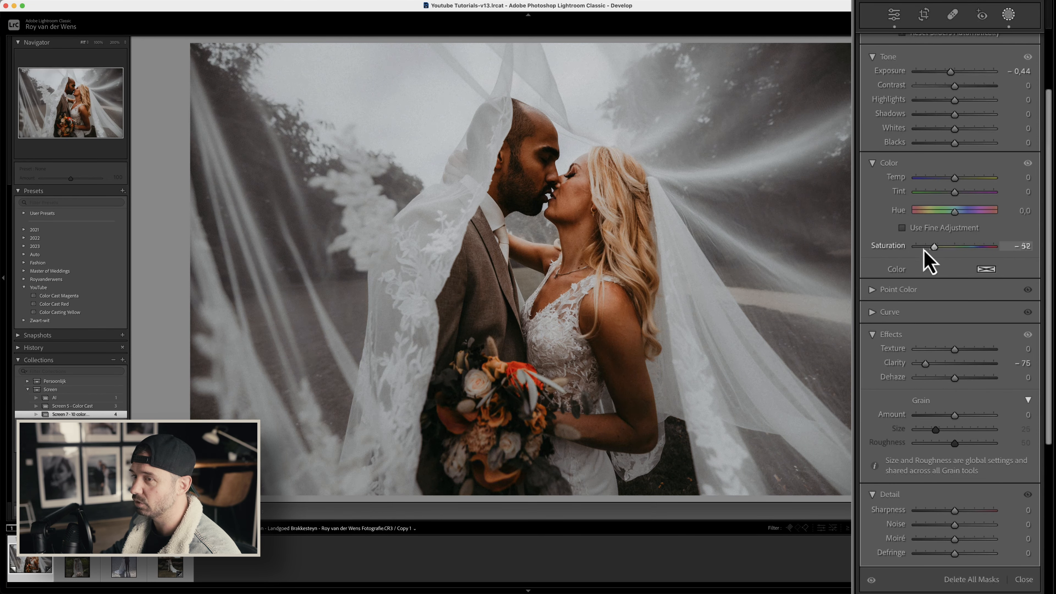
key(super+z)
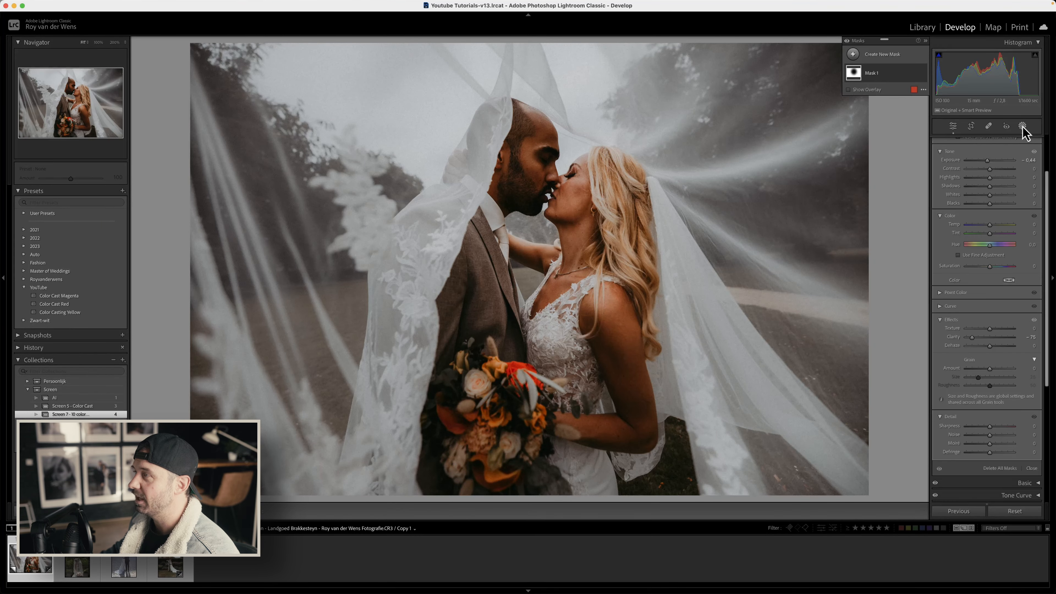
click(1021, 127)
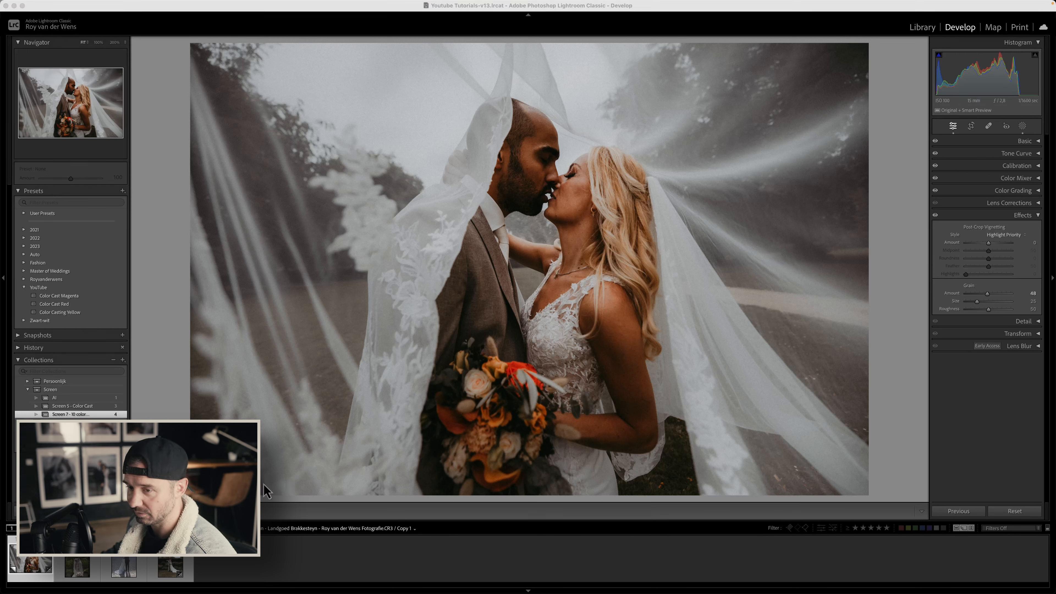
- Reset the finished edit, including its mask, to compare it with the original photo, and undo the reset
click(43, 557)
key(shift+super+r)
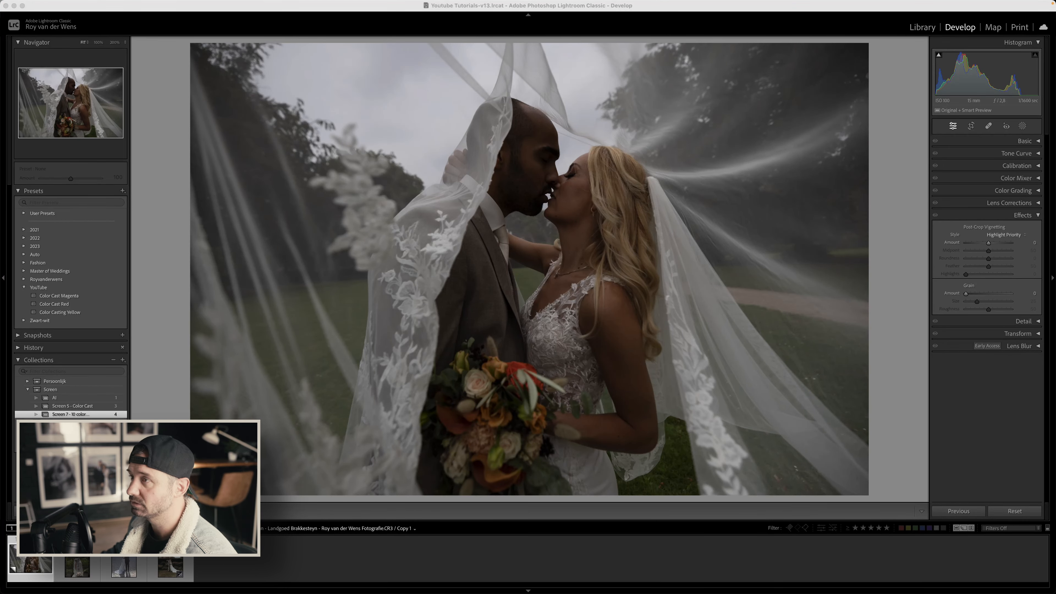
click(341, 19)
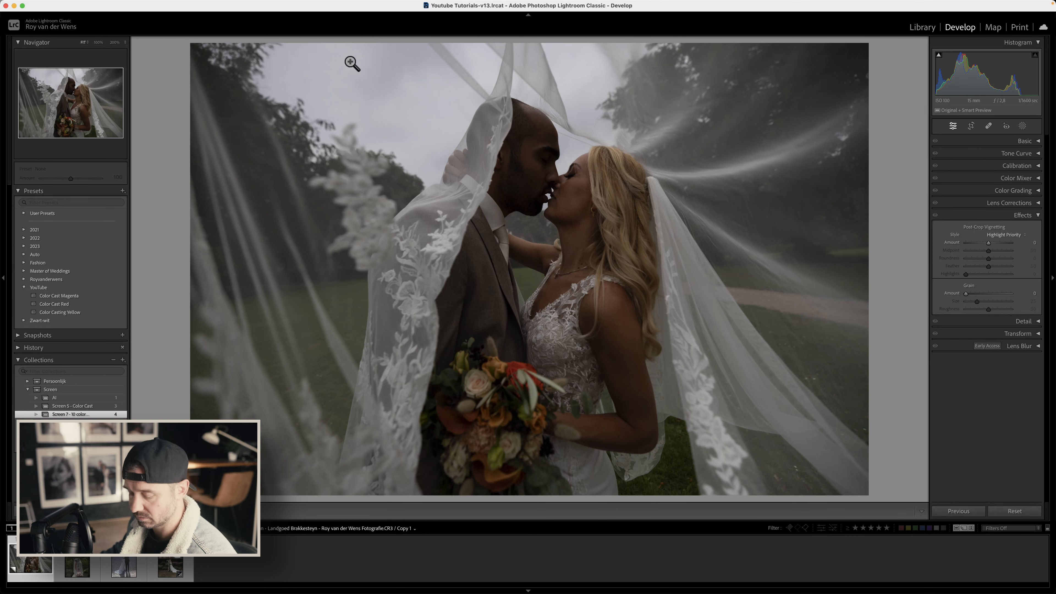
key(super+z)
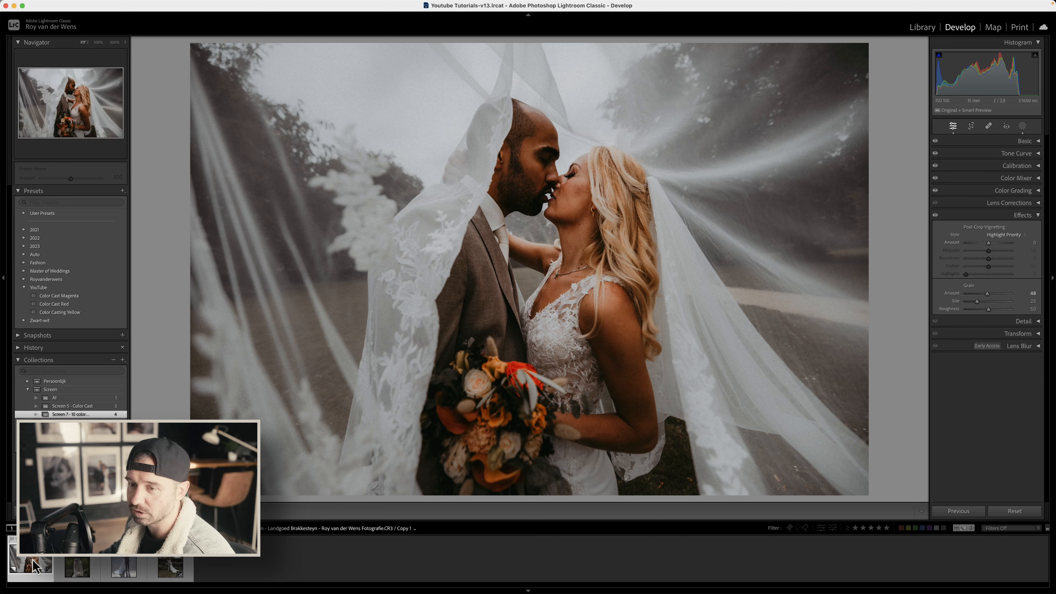
- Save the current edit as a new develop preset named Preset 1 in the YouTube group, leaving Masking excluded
click(123, 191)
click(147, 202)
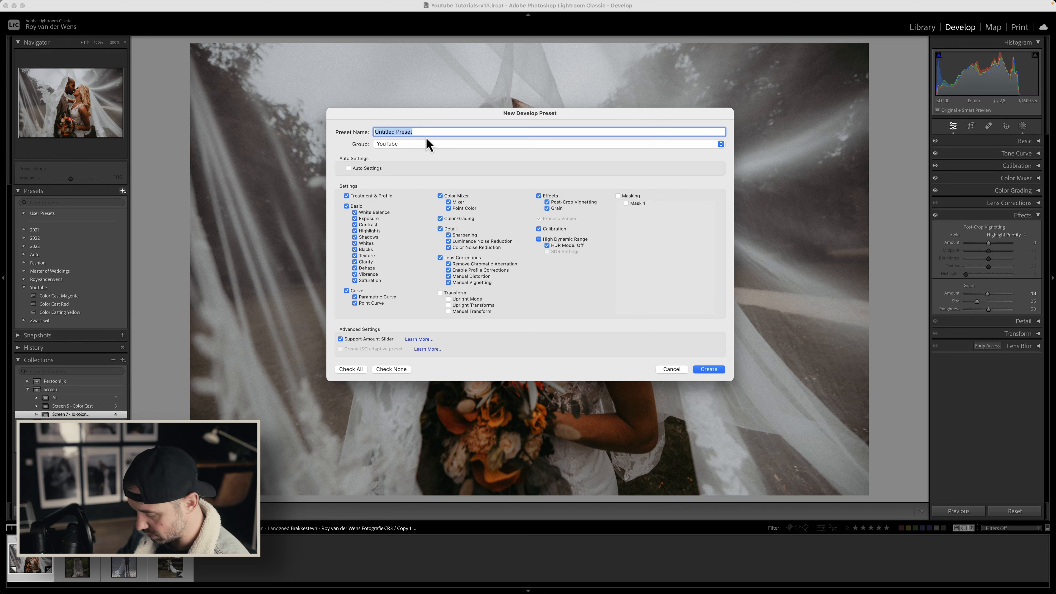
text(Preset 1)
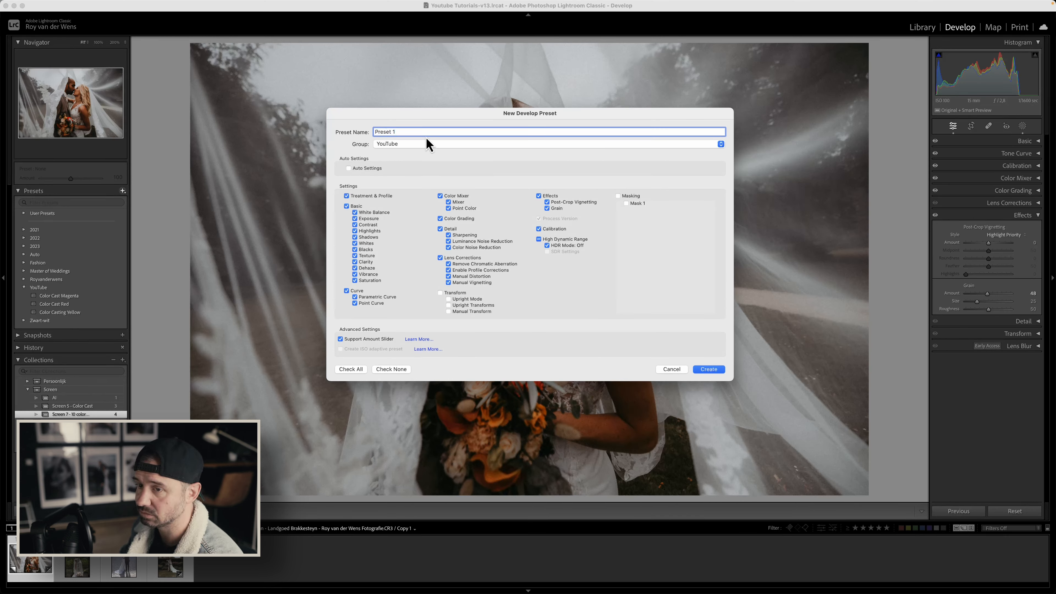
key(Return)
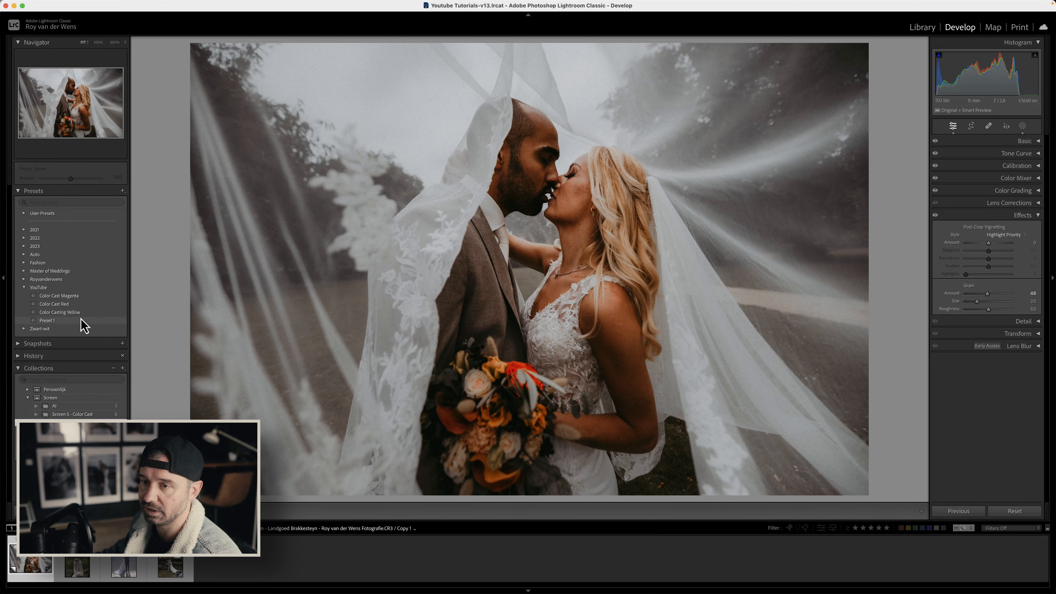
- Open the greenhouse photo of the veiled couple and apply Preset 1 to it
click(77, 565)
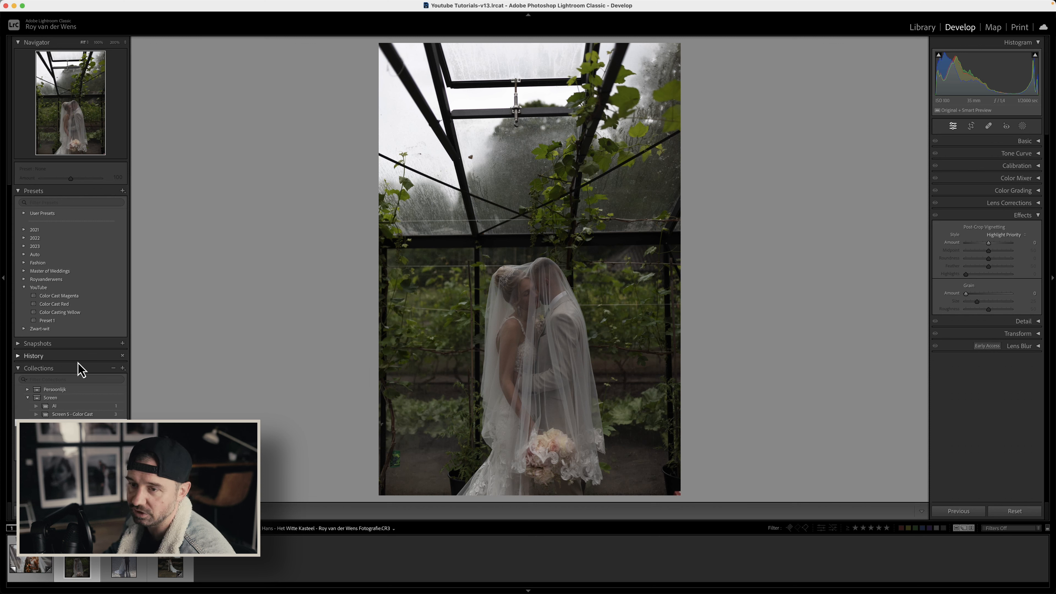
click(77, 321)
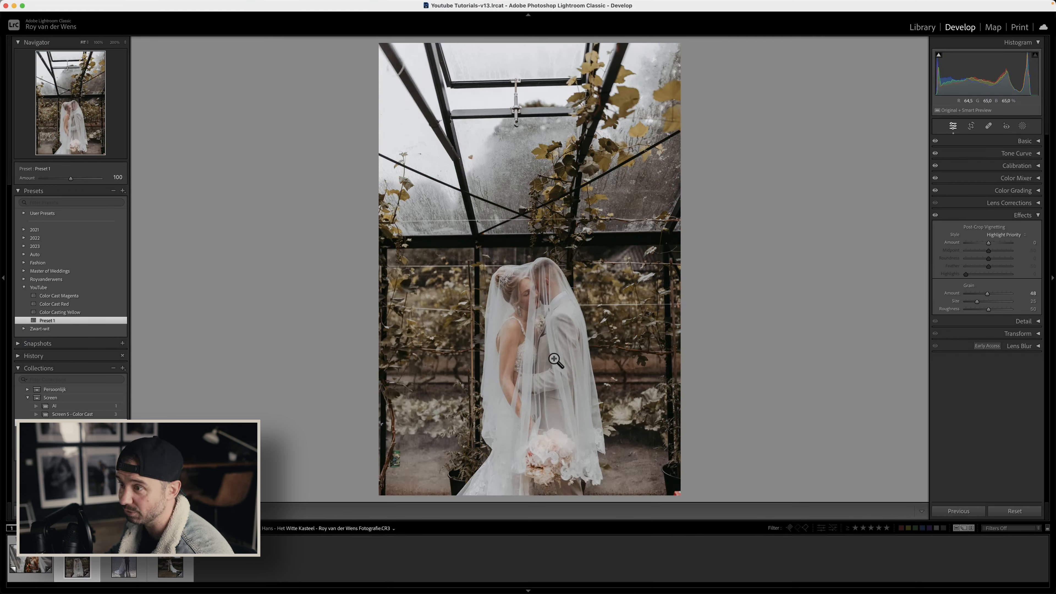
- In the greenhouse photo's Basic adjustments, set the exposure to +0.55 and the contrast to +29
key(super+1)
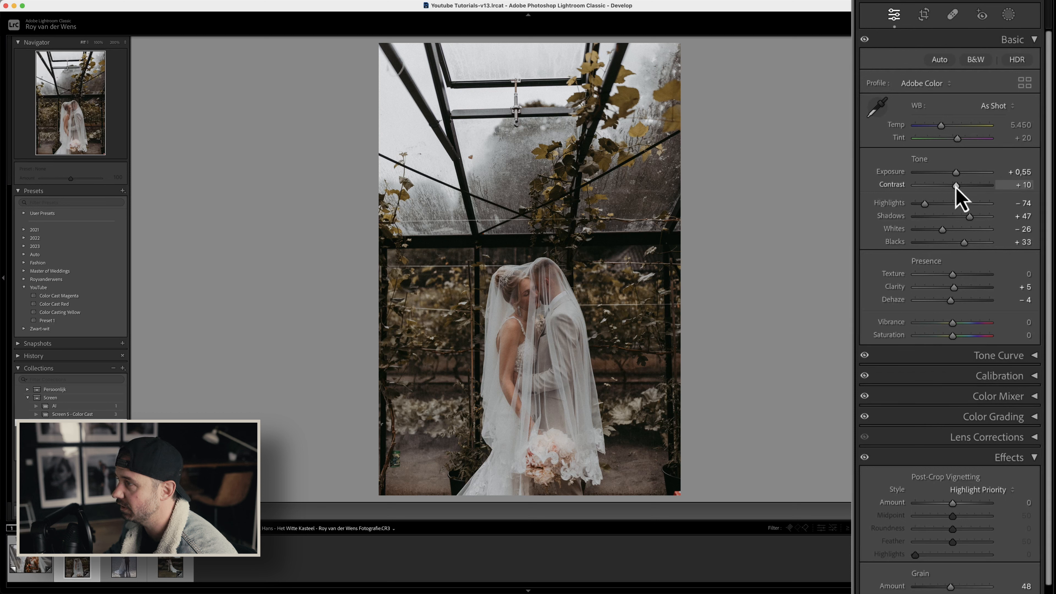
drag(954, 188, 962, 189)
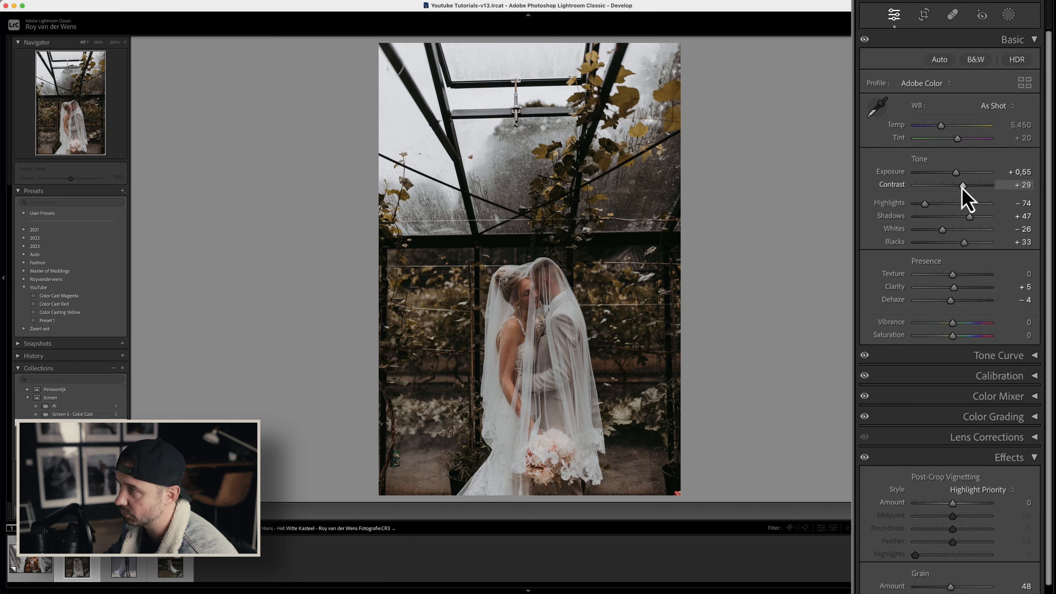
- Undo the greenhouse photo's contrast change to return it to +10, and set the exposure back to +0.15
key(super+z)
drag(956, 174, 953, 175)
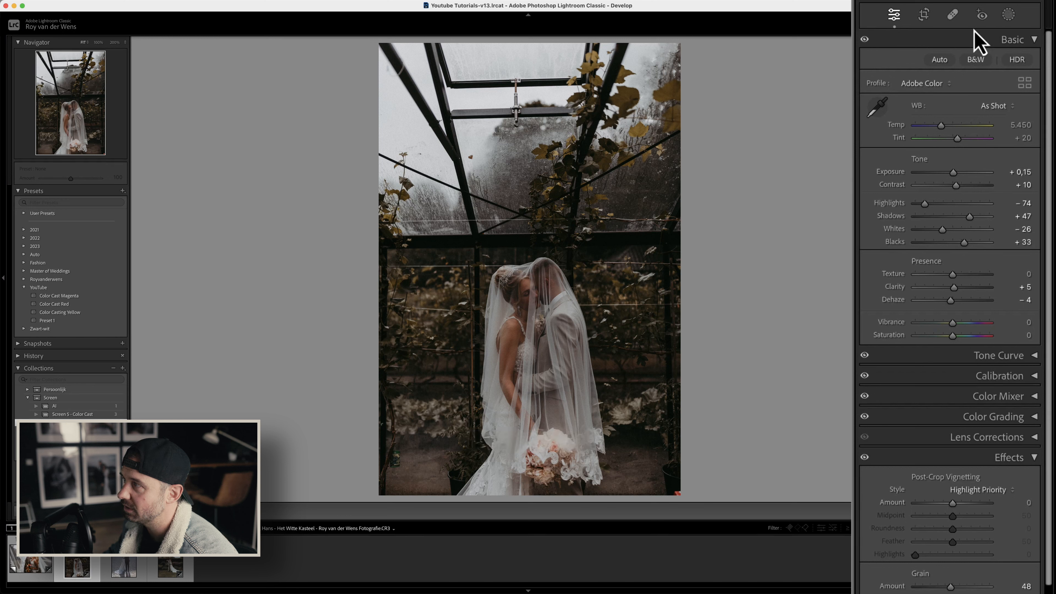
- Add a radial gradient mask over the veiled couple, with exposure set to 0.64 and highlights to -73
click(1008, 15)
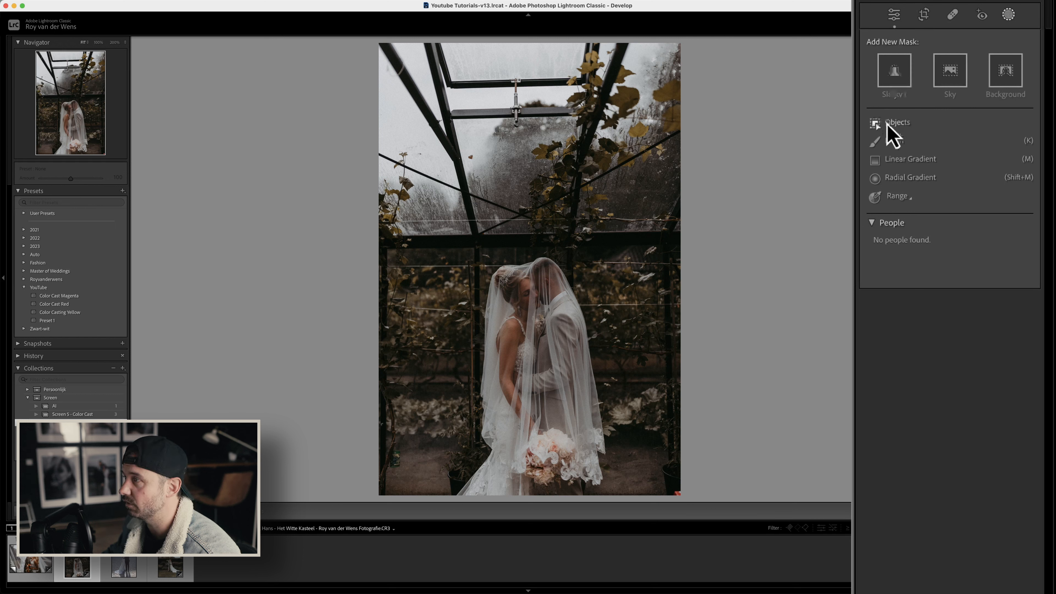
click(902, 179)
drag(531, 348, 627, 480)
drag(537, 357, 538, 368)
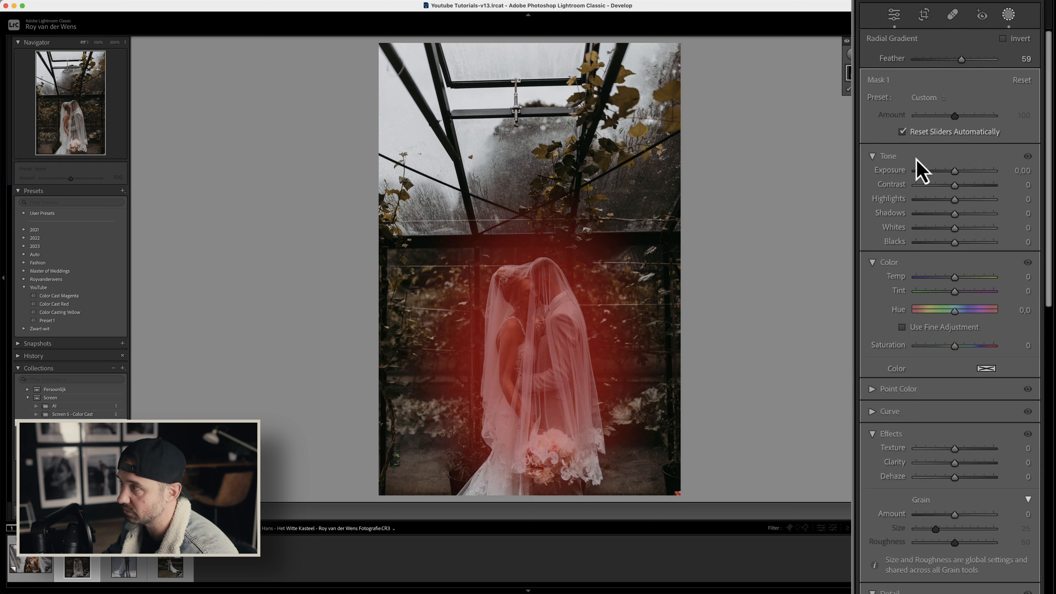
drag(957, 174, 963, 175)
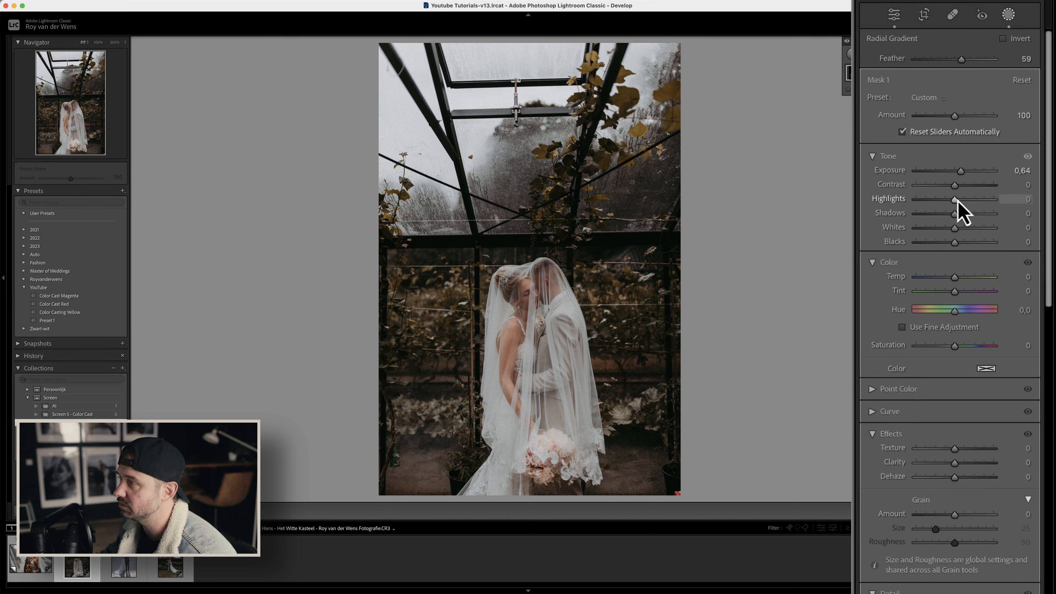
drag(955, 207, 937, 204)
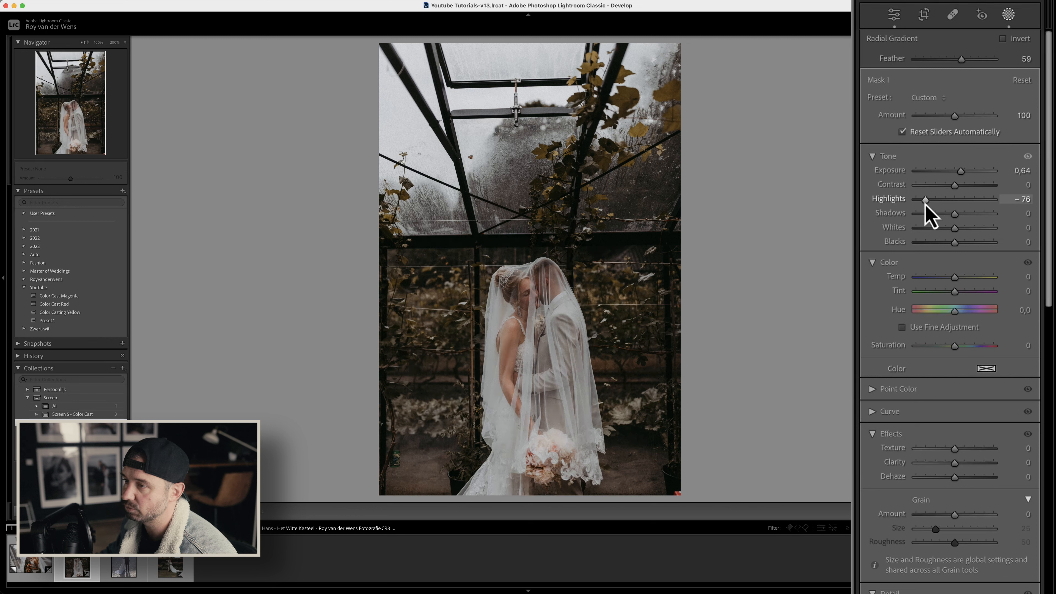
mouse_move(924, 207)
mouse_down()
mouse_move(910, 207)
mouse_move(927, 207)
mouse_up()
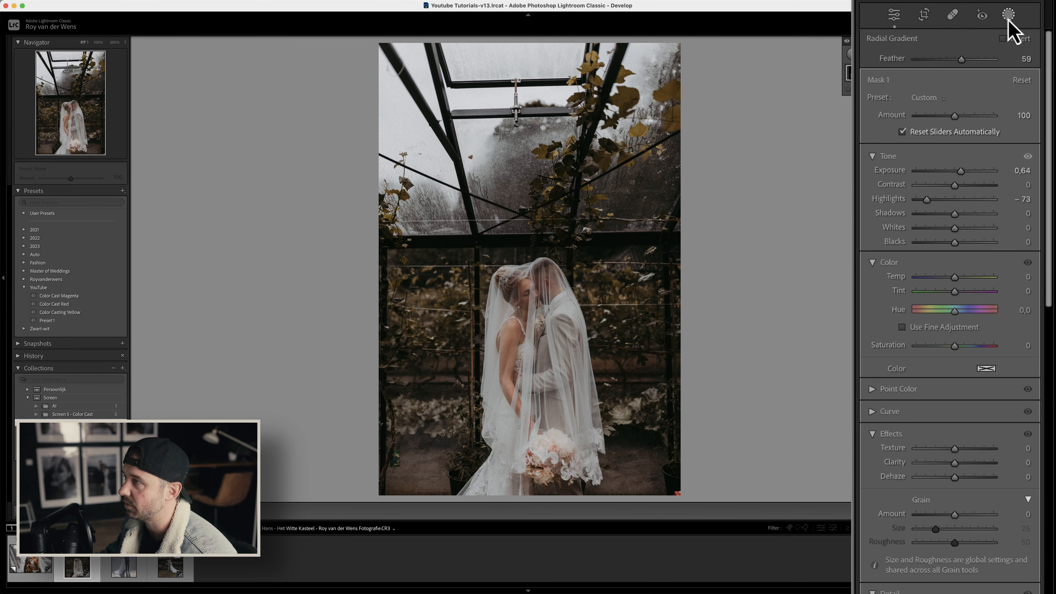
- Add a second, separate radial gradient mask centred on the couple's upper bodies
click(756, 34)
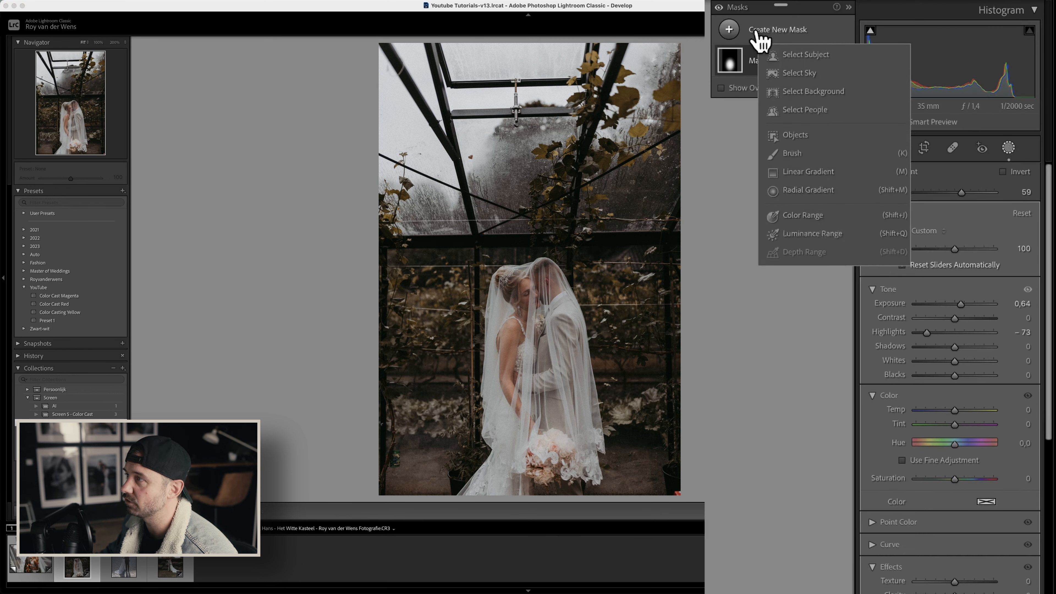
click(806, 191)
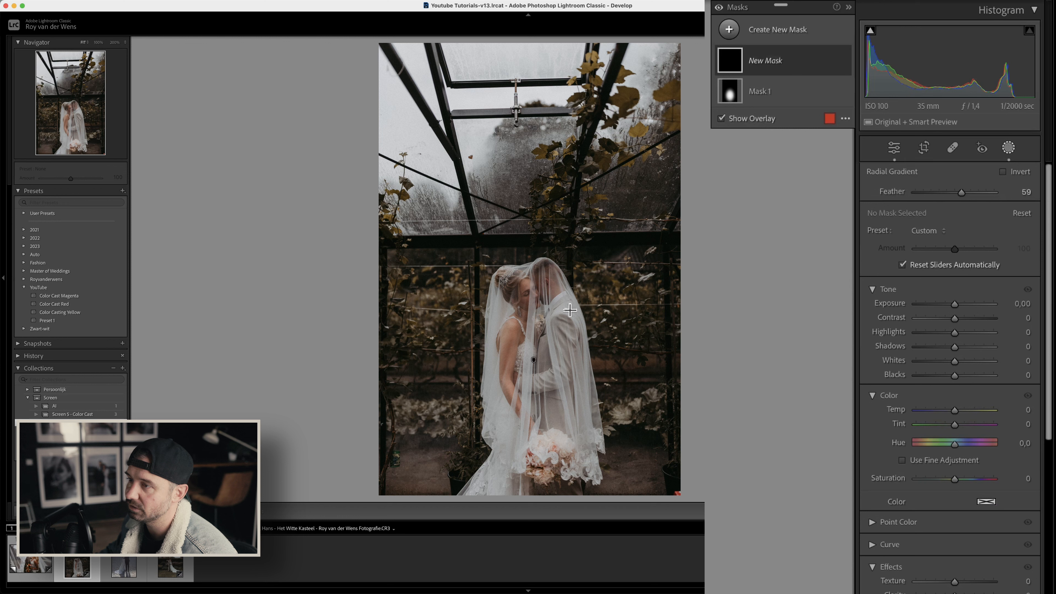
mouse_move(530, 304)
mouse_down()
mouse_move(594, 383)
mouse_move(627, 449)
mouse_move(625, 439)
mouse_up()
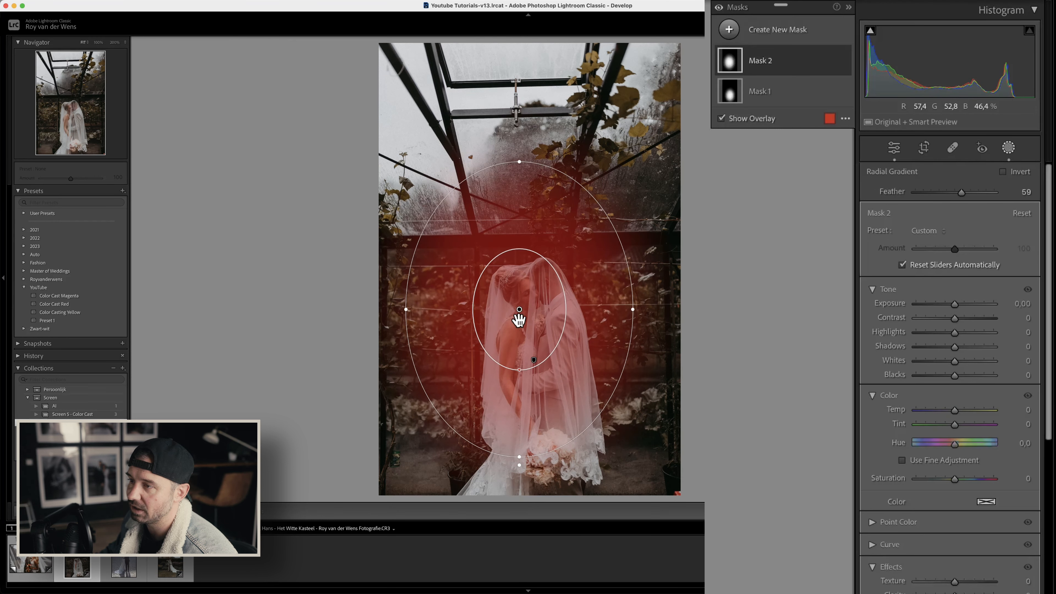
drag(519, 310, 528, 310)
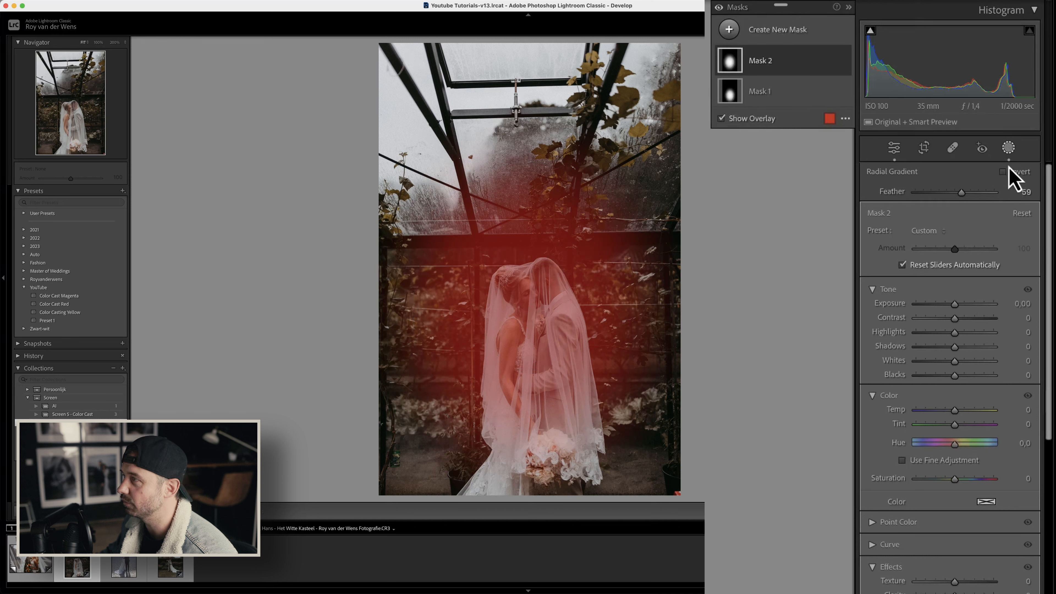
- Invert the second radial mask, set its exposure to -0.34 and clarity to -89, and close masking
drag(955, 304, 952, 307)
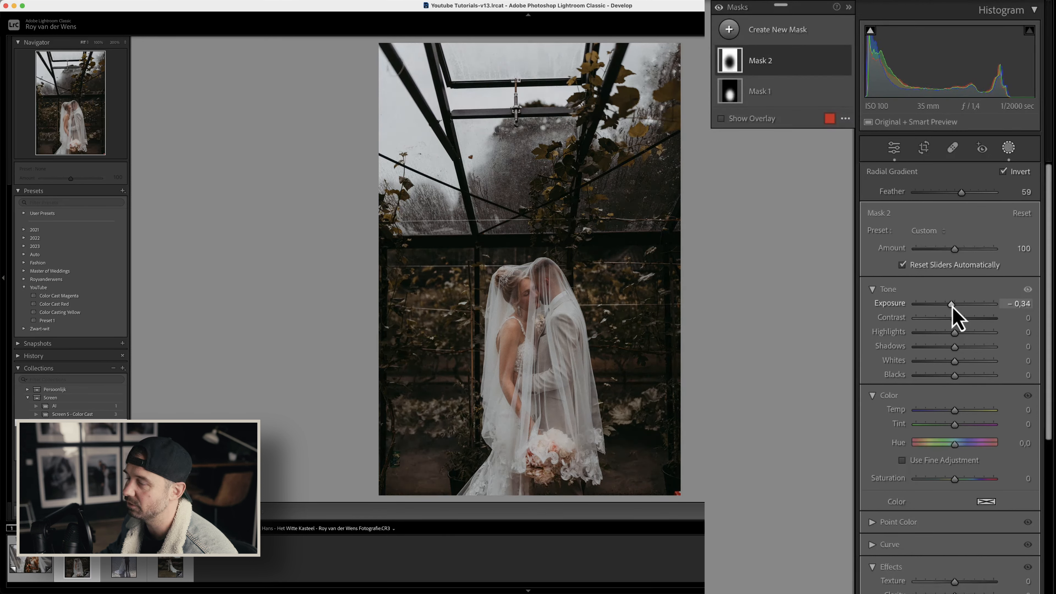
scroll(936, 362, down, 5)
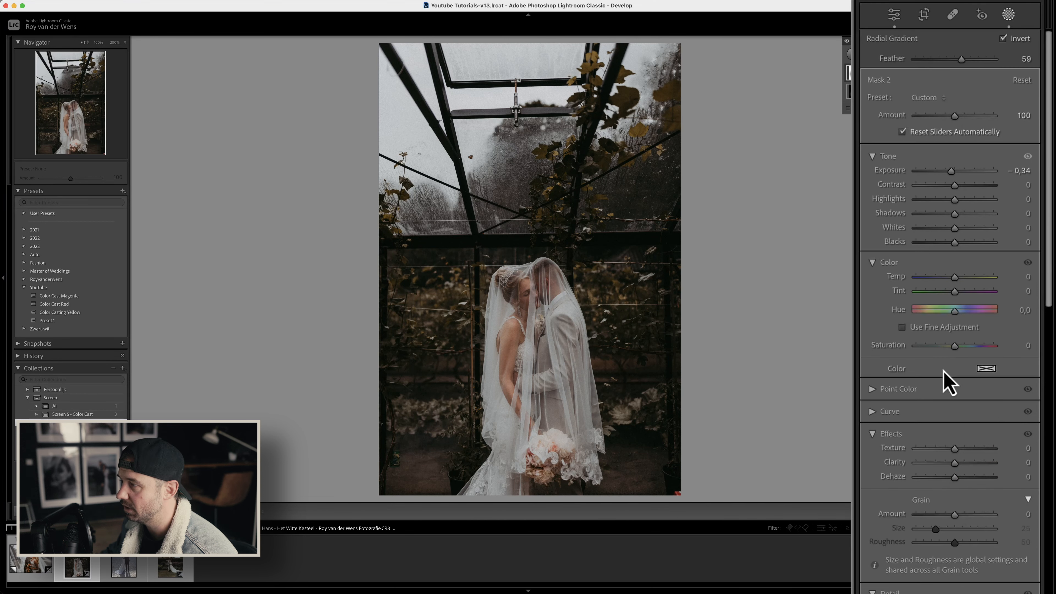
drag(955, 463, 921, 467)
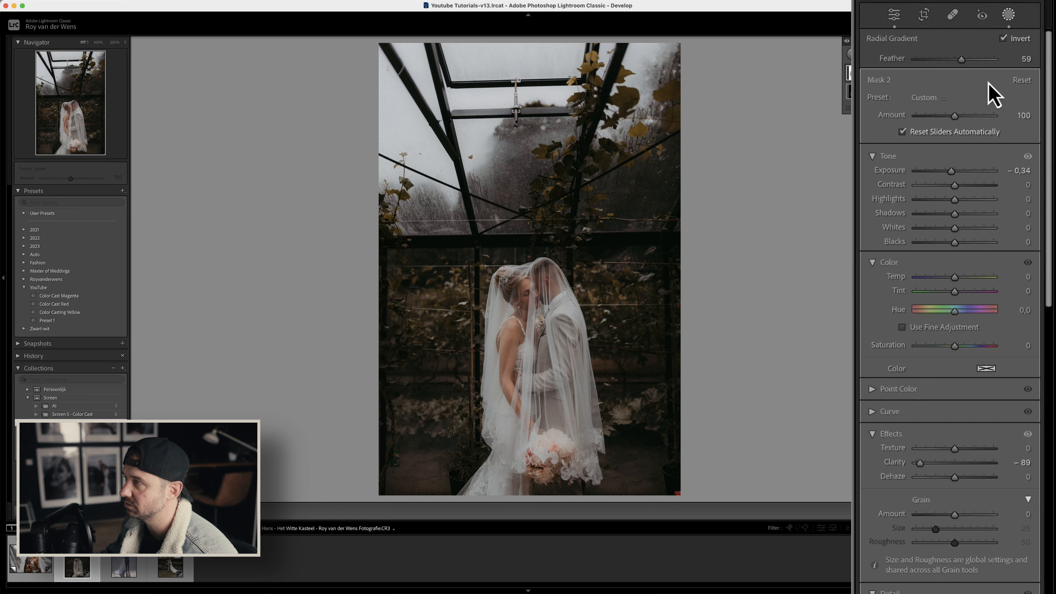
click(1008, 16)
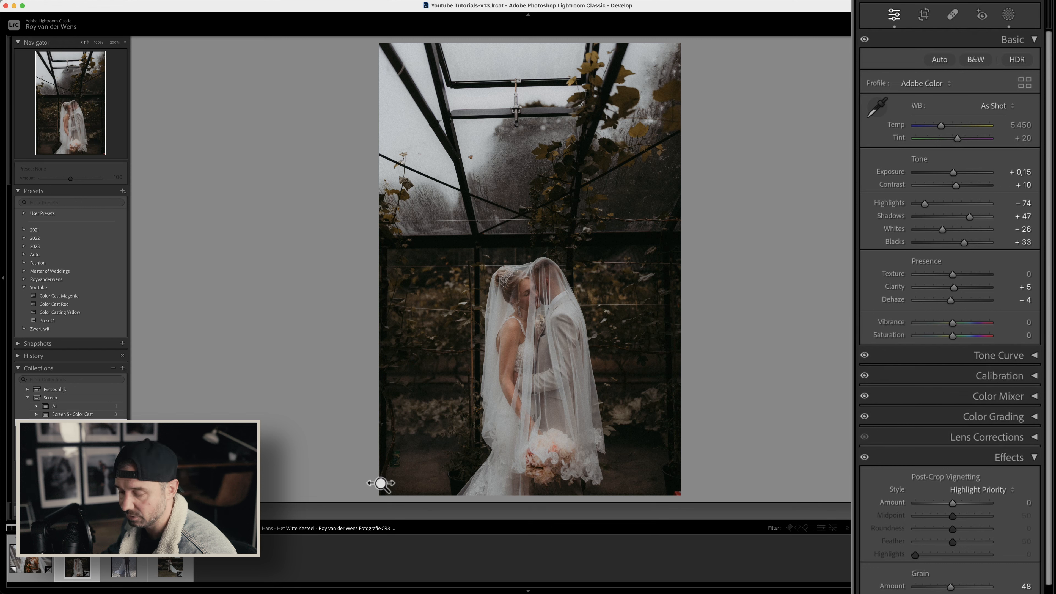
- Reset the greenhouse photo's edit to compare it with the original, and undo the reset
key(super+shift+r)
key(super+z)
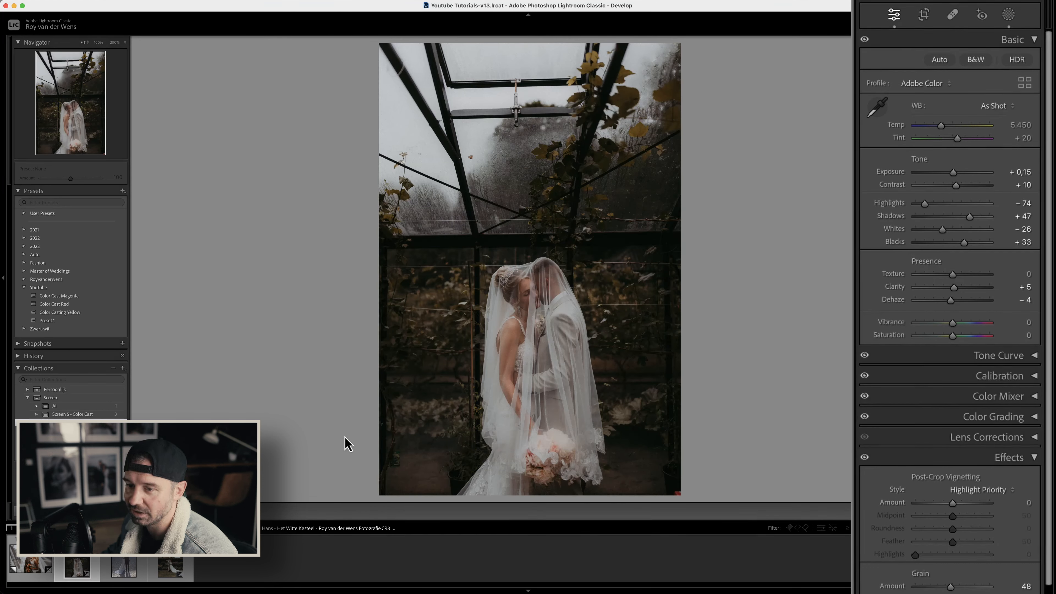
- Copy the greenhouse photo's develop settings, leaving Masking, Crop and Transform excluded
click(106, 562)
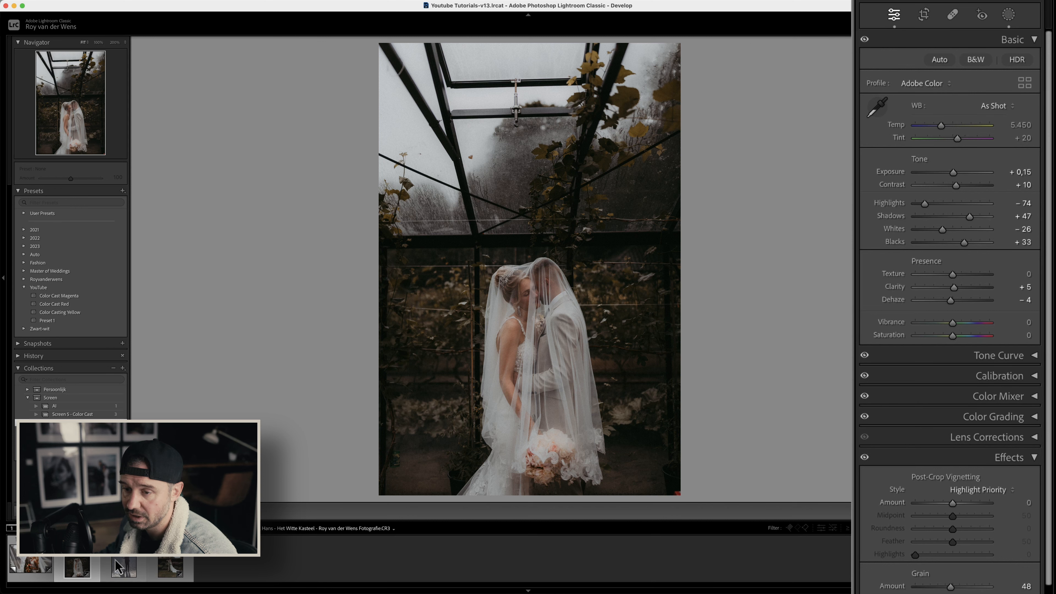
key(super+shift+c)
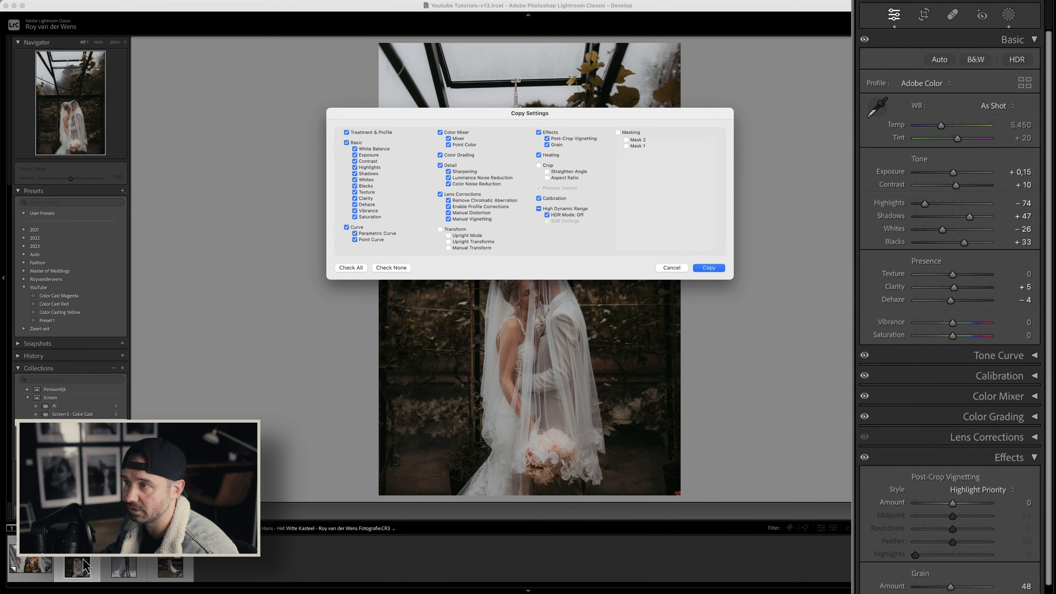
click(708, 268)
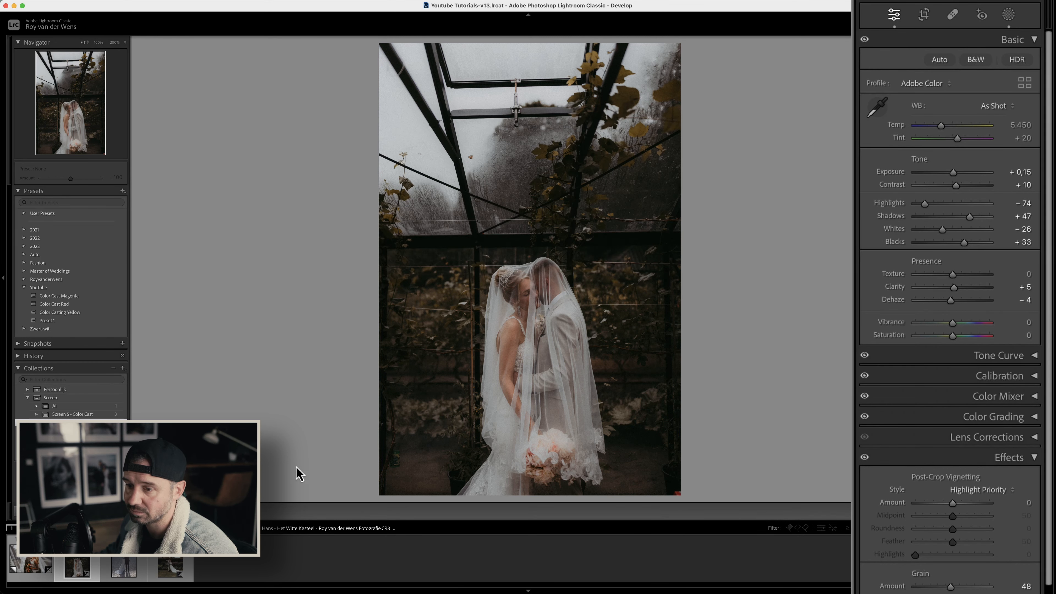
- Open the photo of the couple by the brick castle, paste the copied settings and set the exposure to +0.70
click(128, 559)
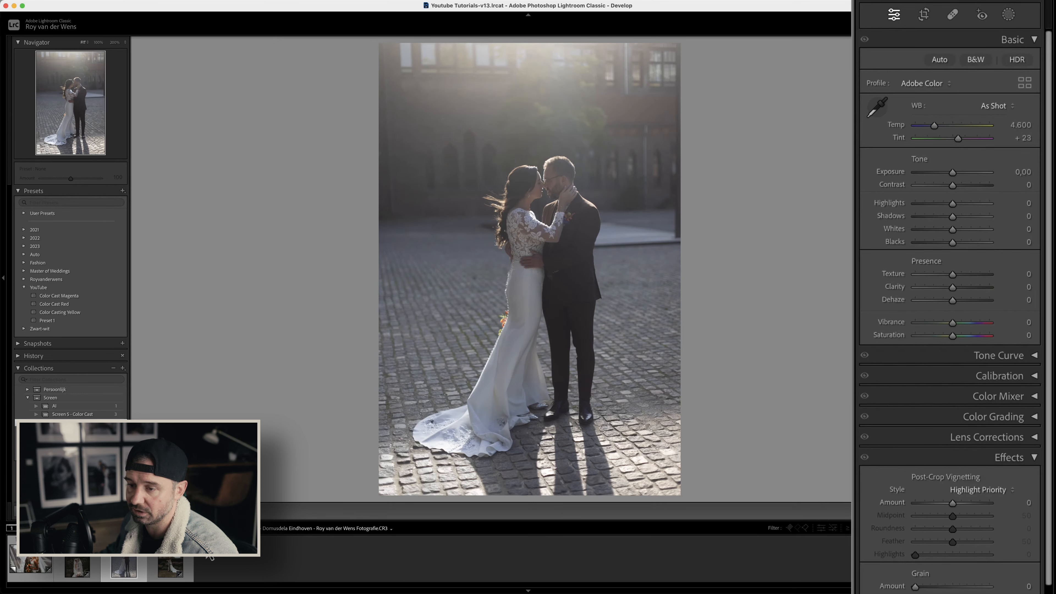
key(Right)
key(super+shift+v)
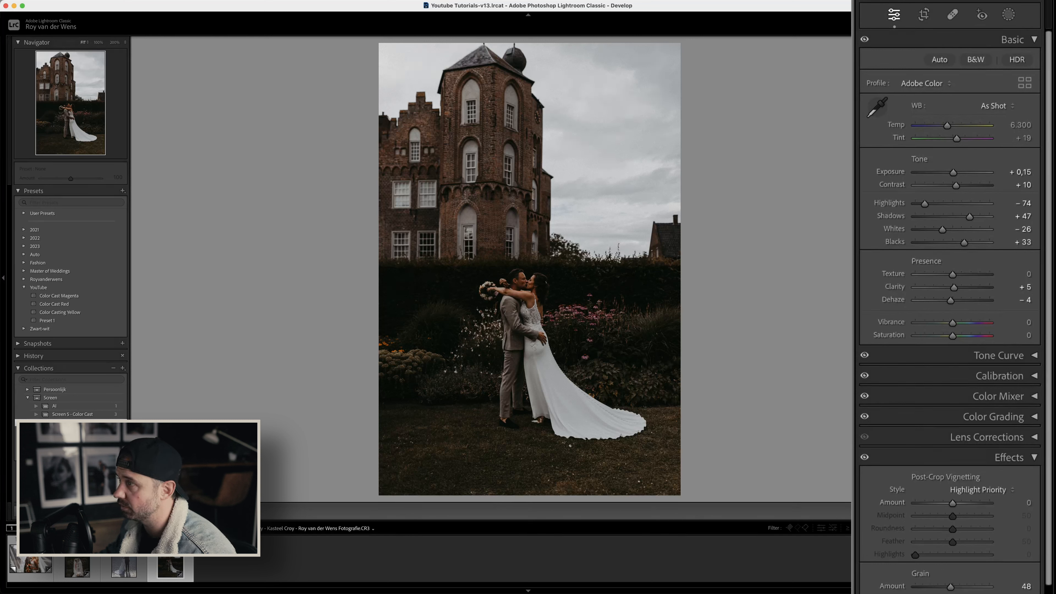
drag(954, 172, 959, 174)
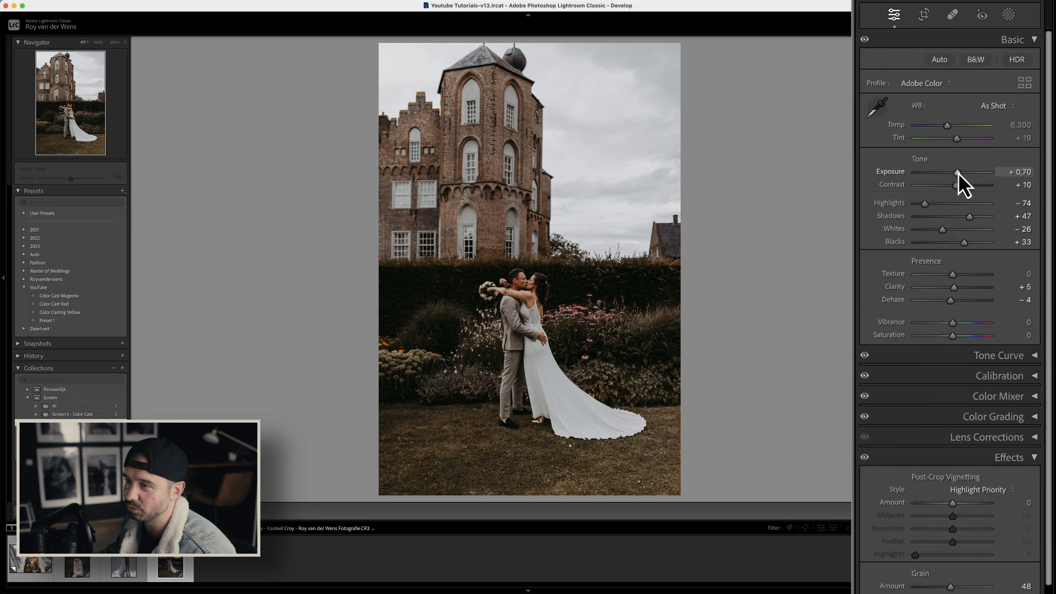
- Open the backlit cobblestone photo, paste the copied settings, and set the temperature to 5,212 and the exposure to -0.65
click(130, 559)
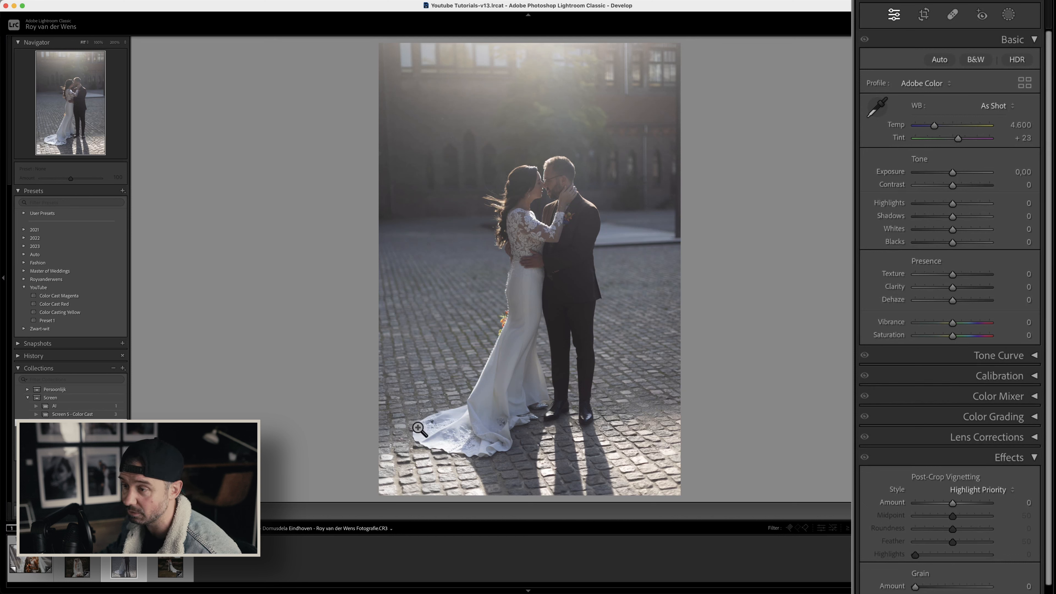
key(super+shift+v)
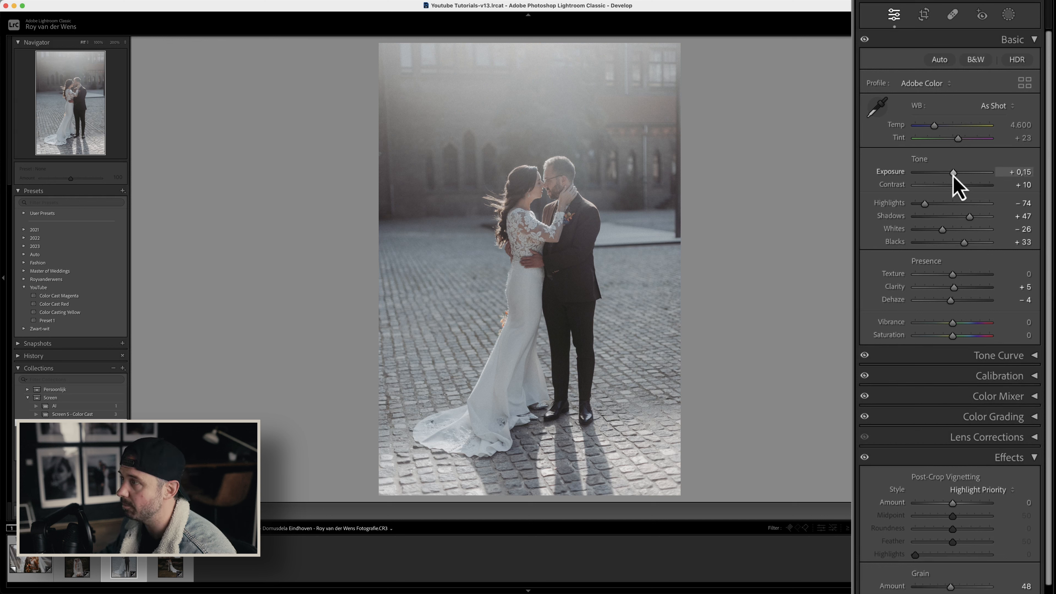
drag(953, 172, 948, 172)
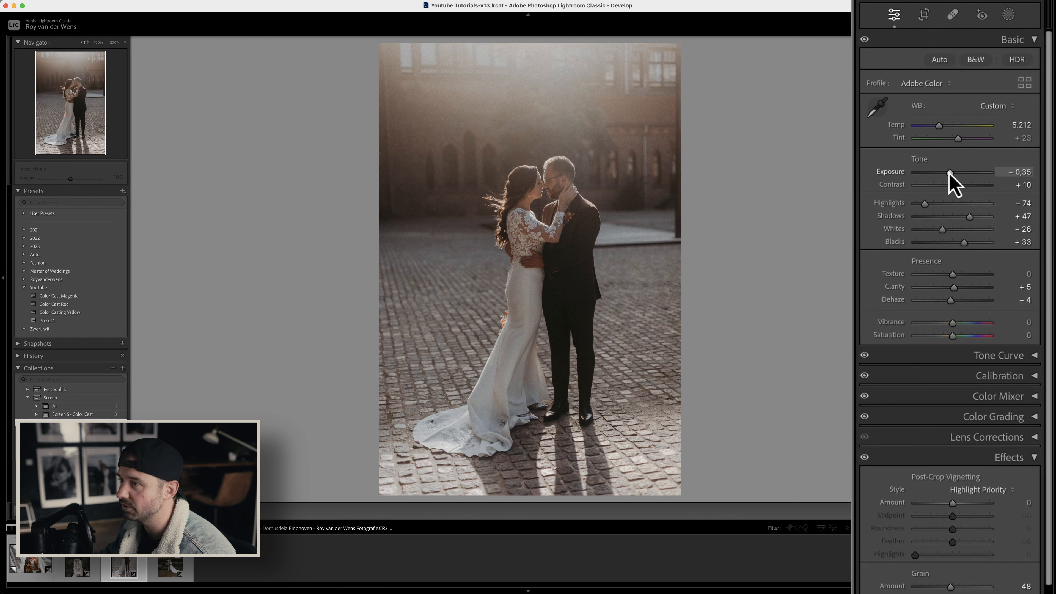
drag(950, 173, 947, 173)
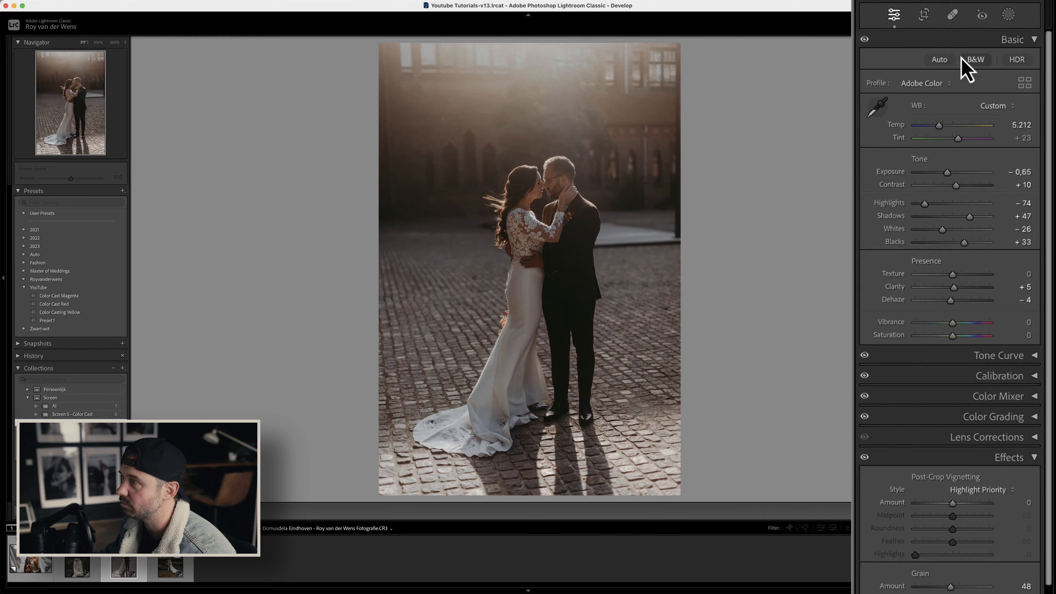
- Add a narrowed radial gradient mask over the couple on the cobblestones, with exposure 0.20 and highlights 19, and close masking
click(1009, 14)
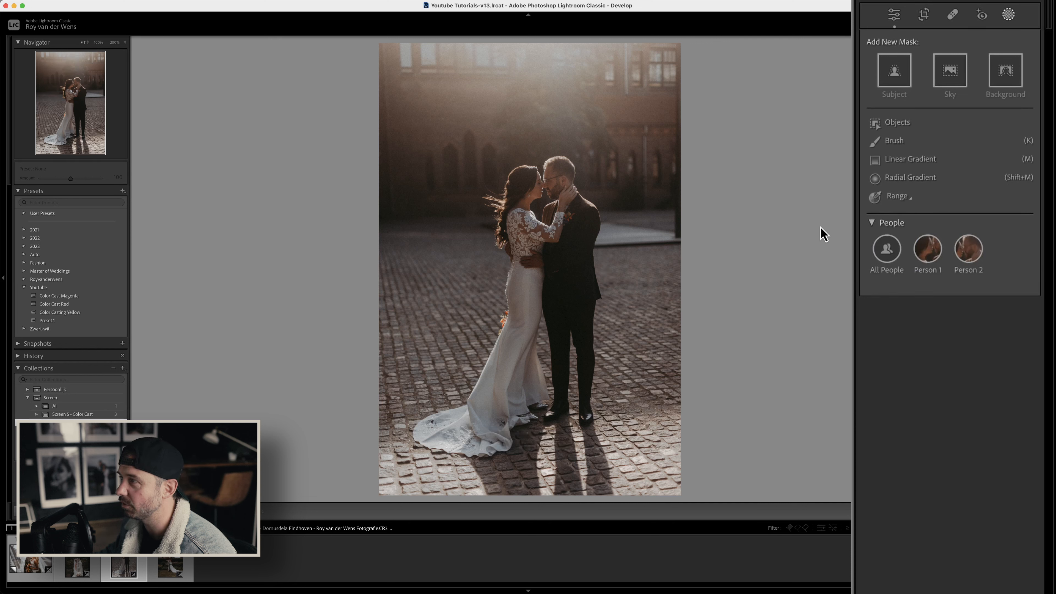
click(907, 178)
drag(545, 244, 658, 382)
drag(553, 250, 549, 249)
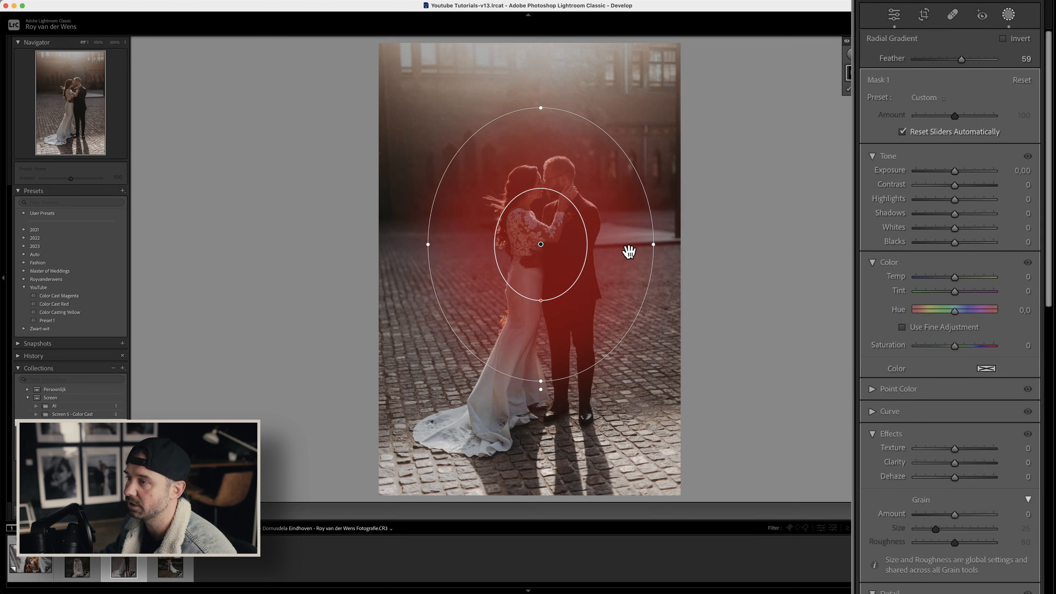
drag(650, 246, 634, 245)
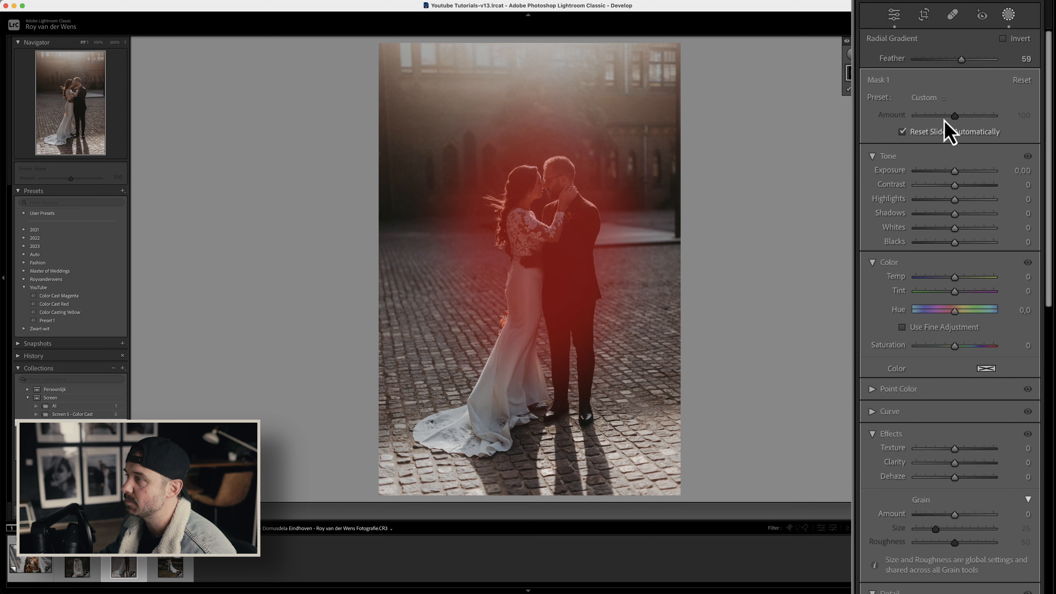
drag(957, 171, 959, 171)
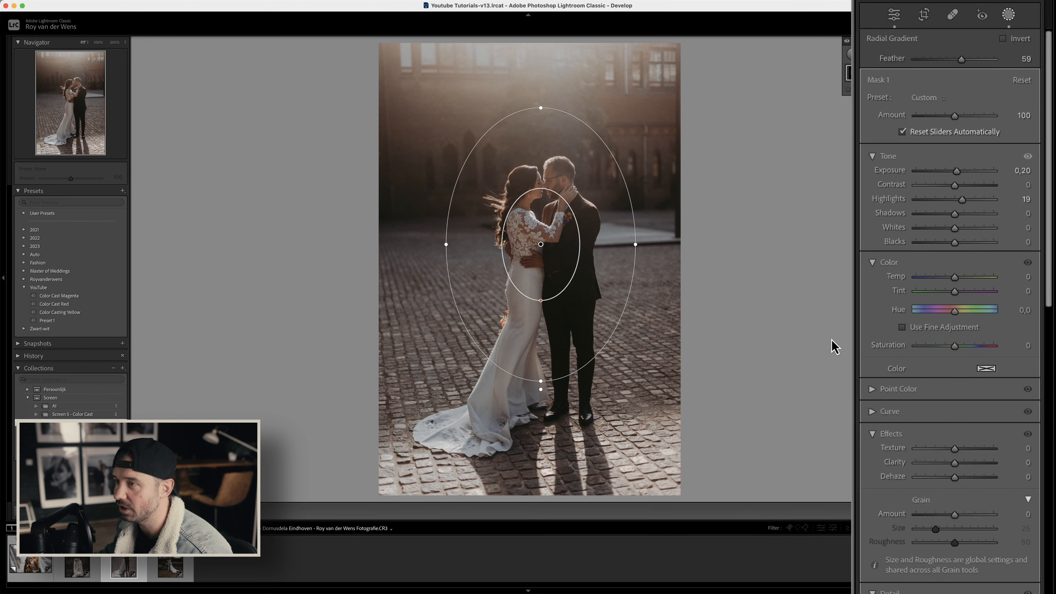
click(1009, 14)
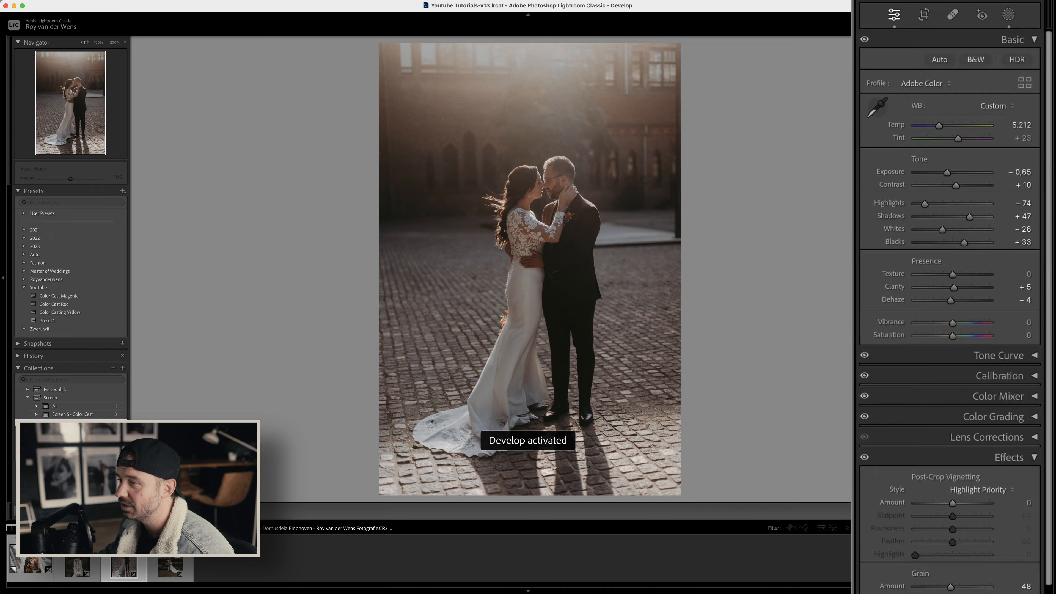